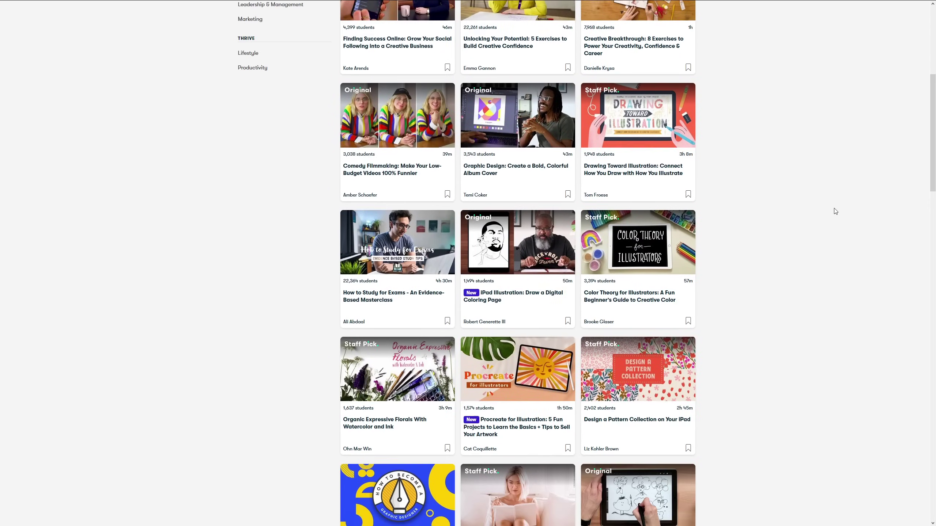
# Step: Scroll down the Skillshare class grid past Advanced After Effects and Watercolor in the Woods
pyautogui.scroll(-9, 836, 211)
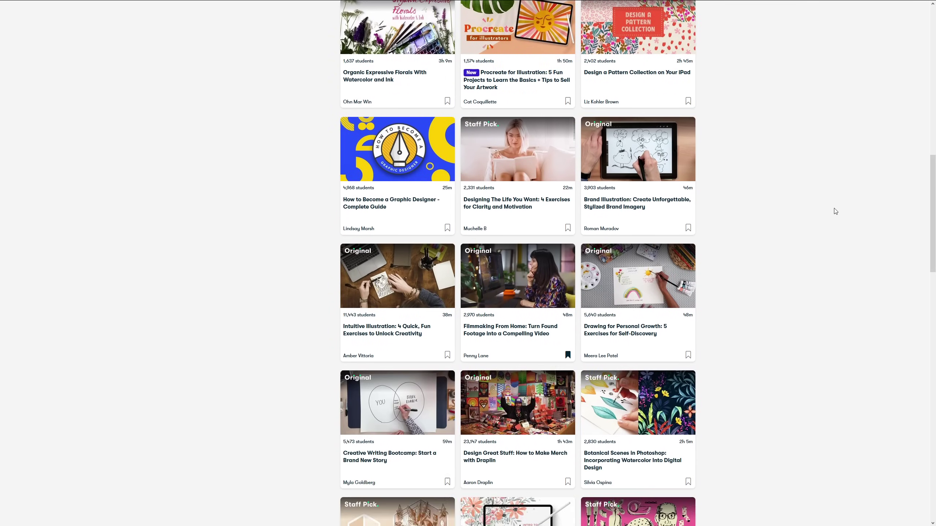
pyautogui.scroll(-9, 836, 212)
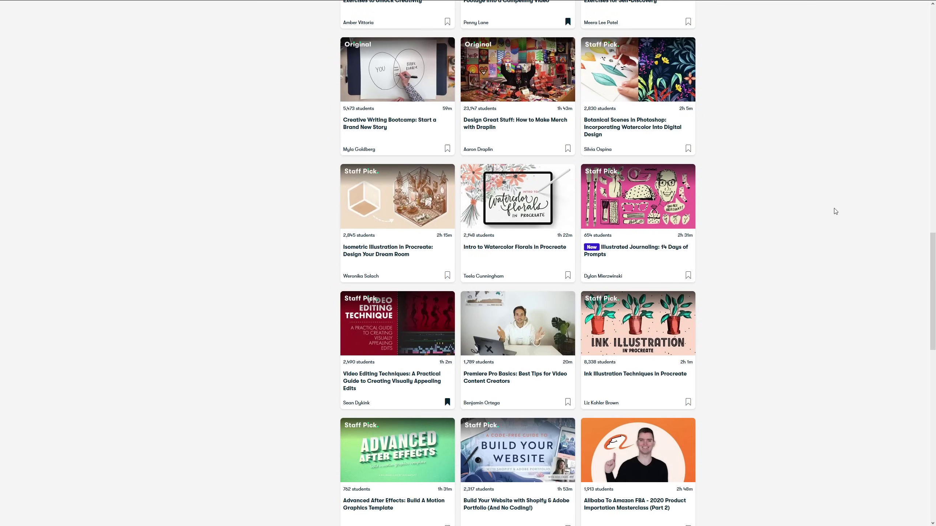
pyautogui.scroll(-8, 836, 211)
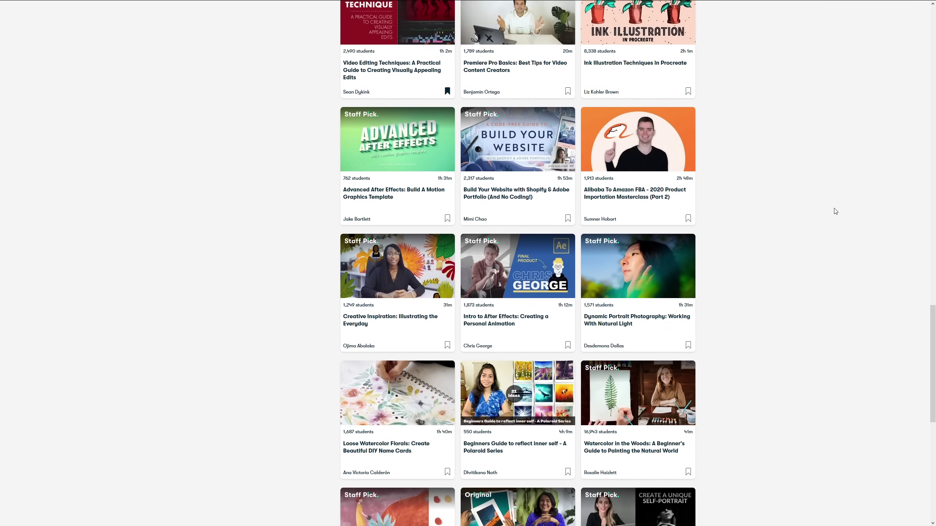
pyautogui.scroll(-2, 835, 211)
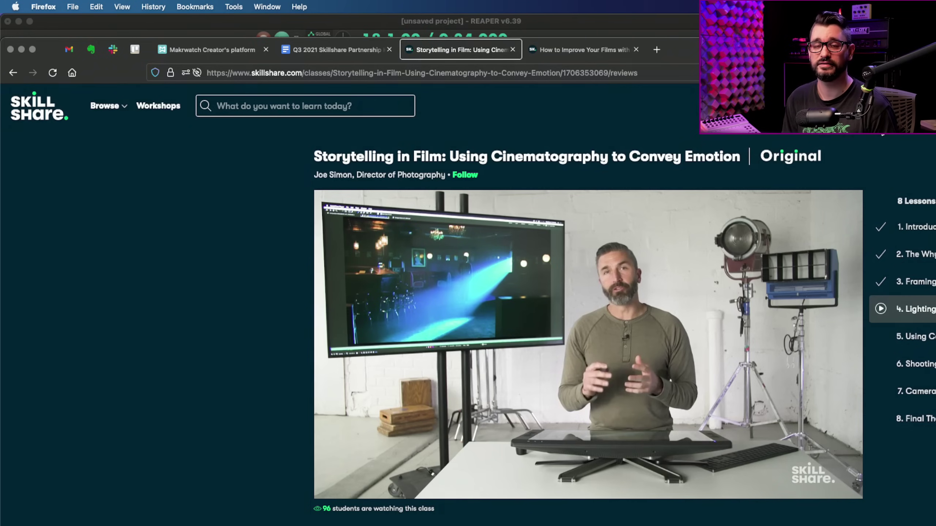
# Step: Switch to the How to Improve Your Films with Color Grading class tab
pyautogui.click(584, 49)
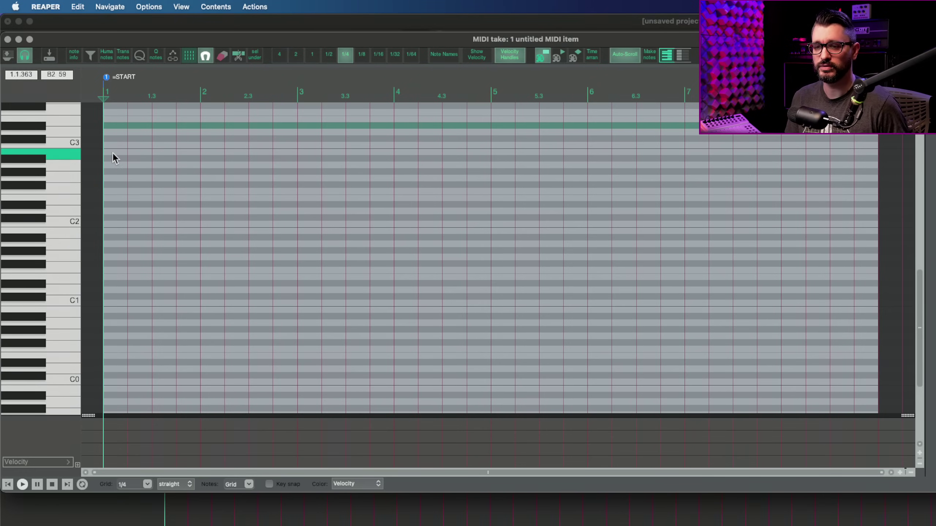
# Step: Draw C3 notes at bar 1 and beat 1.3, then step-insert a C3 note at bar 2
pyautogui.scroll(2, 112, 150)
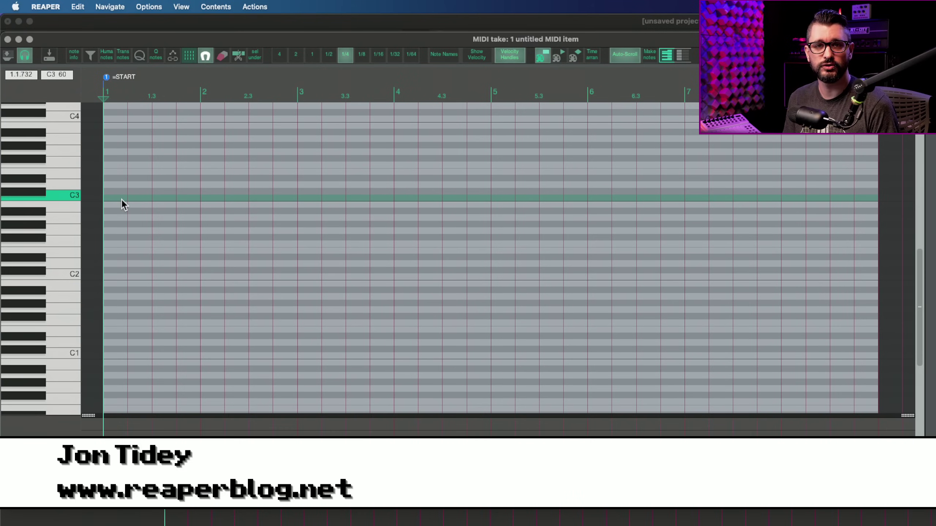
pyautogui.click(121, 199)
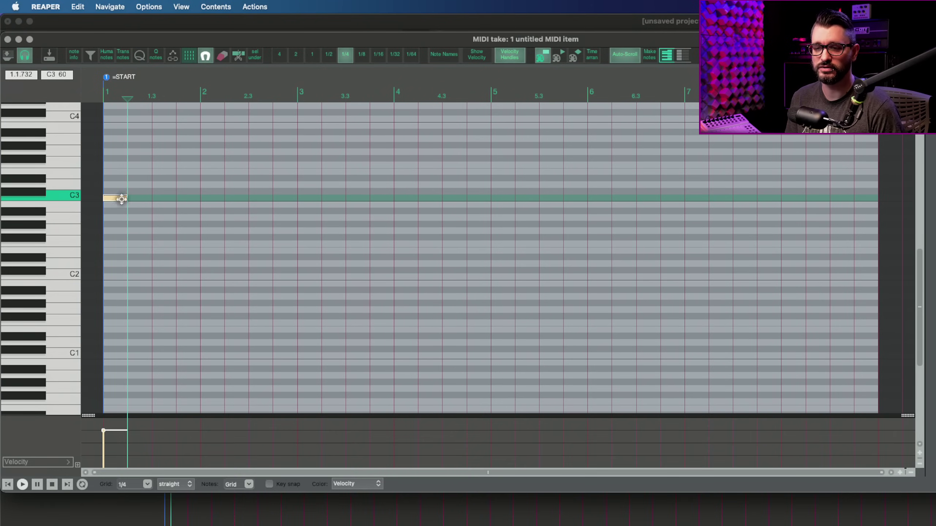
pyautogui.click(160, 199)
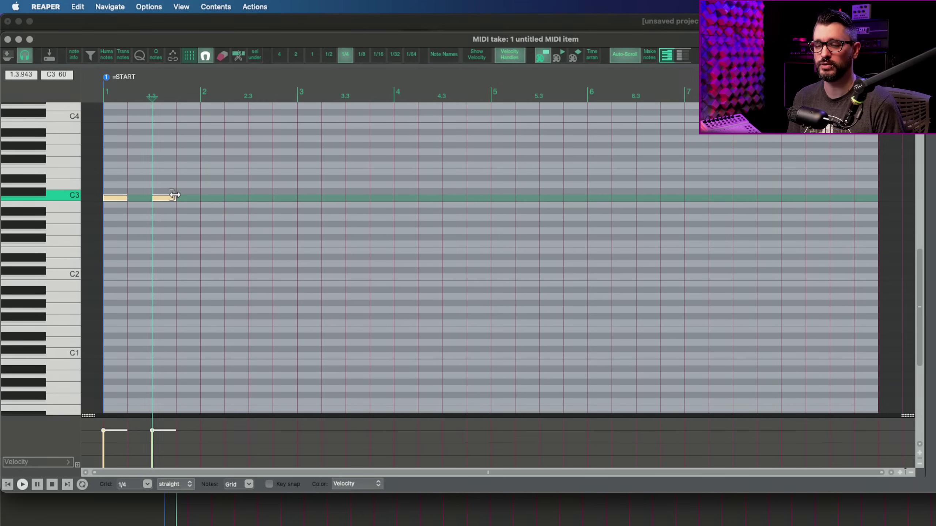
pyautogui.click(220, 206)
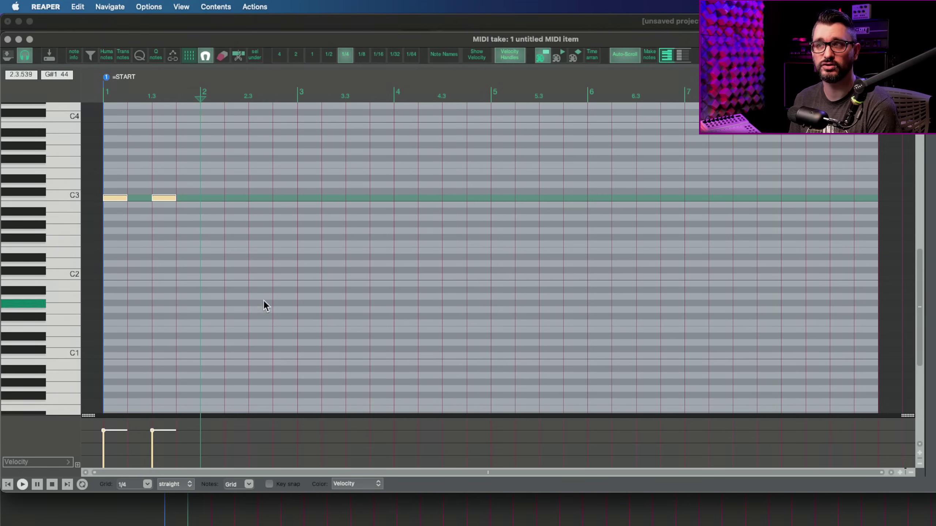
pyautogui.press('i')
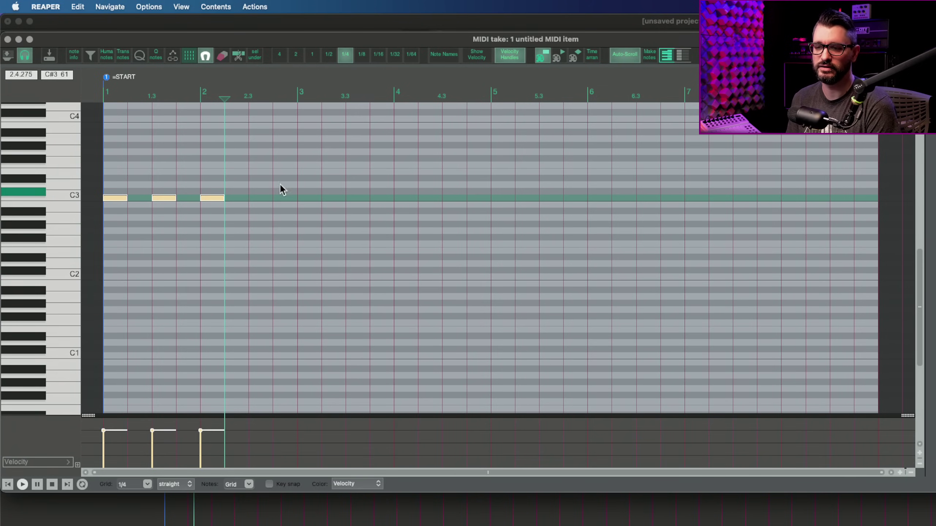
# Step: Add a higher note at beat 2.4 and step-insert a lower note at beat 3.4
pyautogui.click(280, 167)
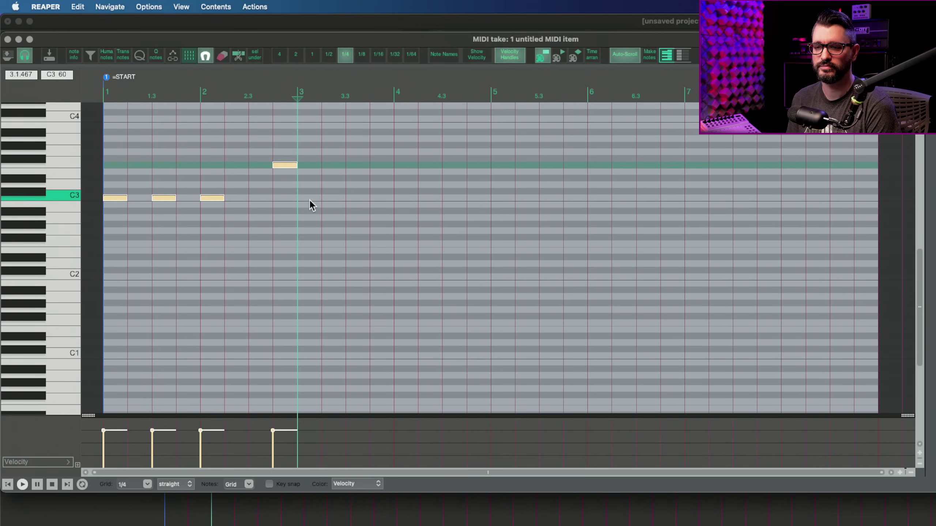
pyautogui.press('Down')
pyautogui.press('Down')
pyautogui.press('Down')
pyautogui.press('Down')
pyautogui.press('Right')
pyautogui.press('Right')
pyautogui.press('Right')
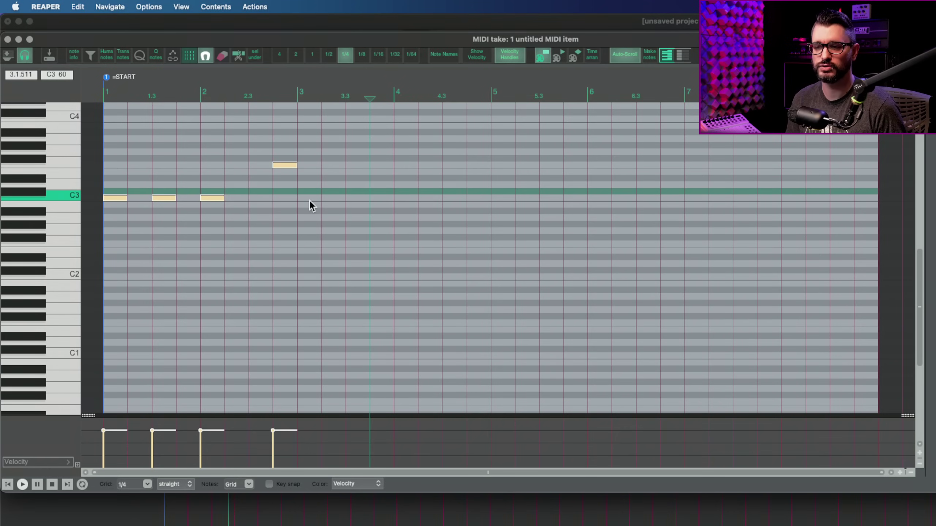
pyautogui.press('i')
pyautogui.press('Up')
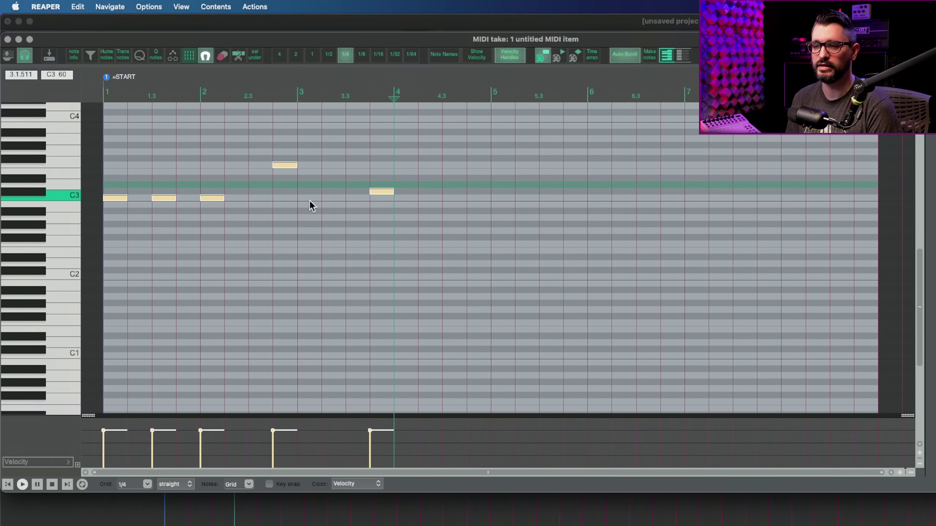
pyautogui.press('Up')
pyautogui.press('Right')
# Step: Step-insert notes at beats 4.2 and 5.3 and a final C3 note at bar 6
pyautogui.press('i')
pyautogui.press('Down')
pyautogui.press('Down')
pyautogui.press('Right')
pyautogui.press('Right')
pyautogui.press('Right')
pyautogui.press('i')
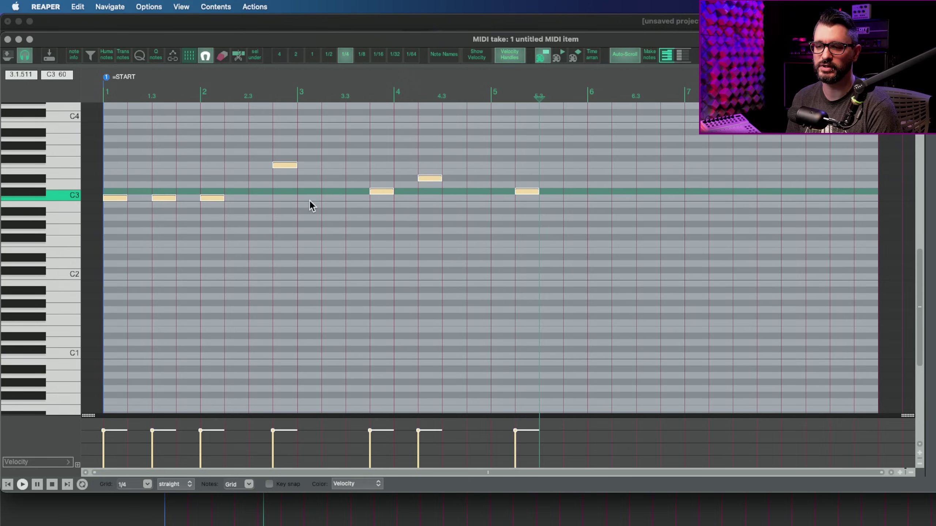
pyautogui.press('Down')
pyautogui.press('Right')
pyautogui.press('Right')
pyautogui.press('i')
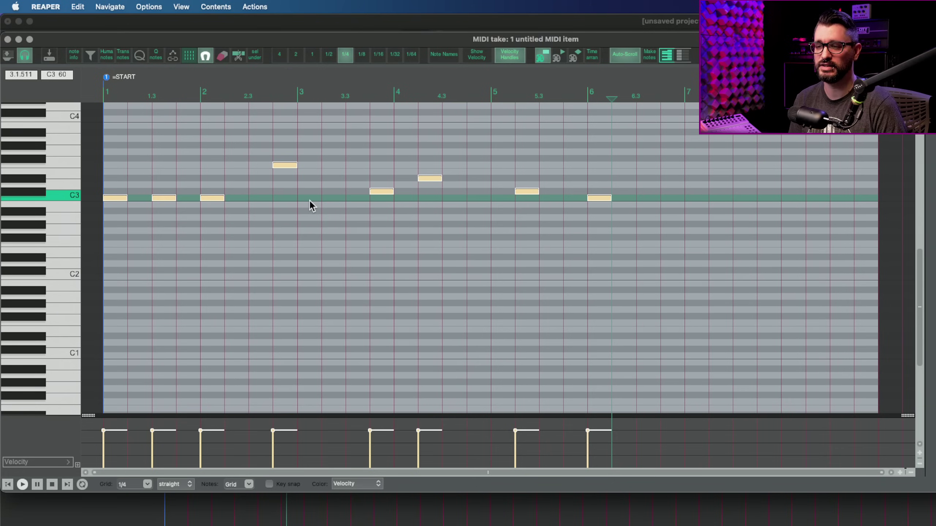
# Step: Look up the Insert key's action and reveal the A shortcut for 'Insert note at mouse cursor'
pyautogui.press('?')
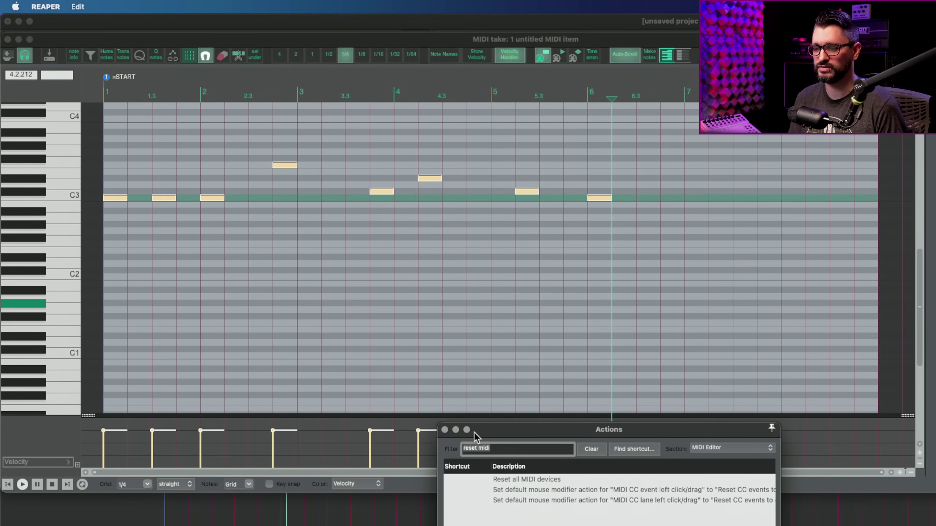
pyautogui.moveTo(534, 430); pyautogui.dragTo(404, 76)
pyautogui.click(490, 93)
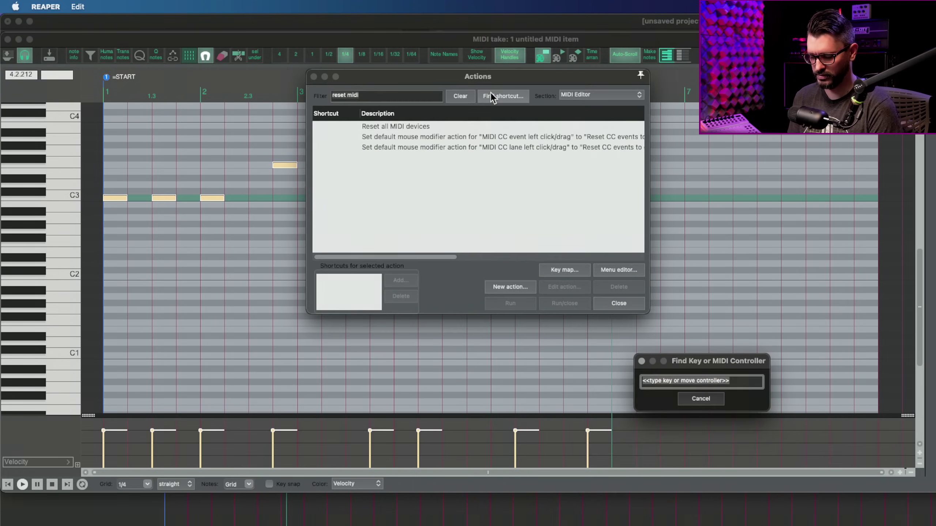
pyautogui.press('Insert')
pyautogui.scroll(-1, 460, 222)
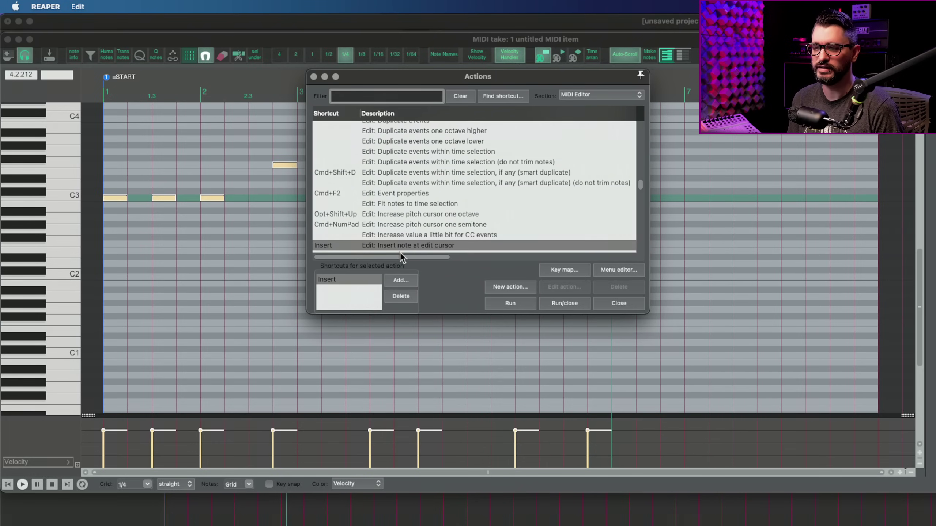
pyautogui.scroll(-3, 442, 252)
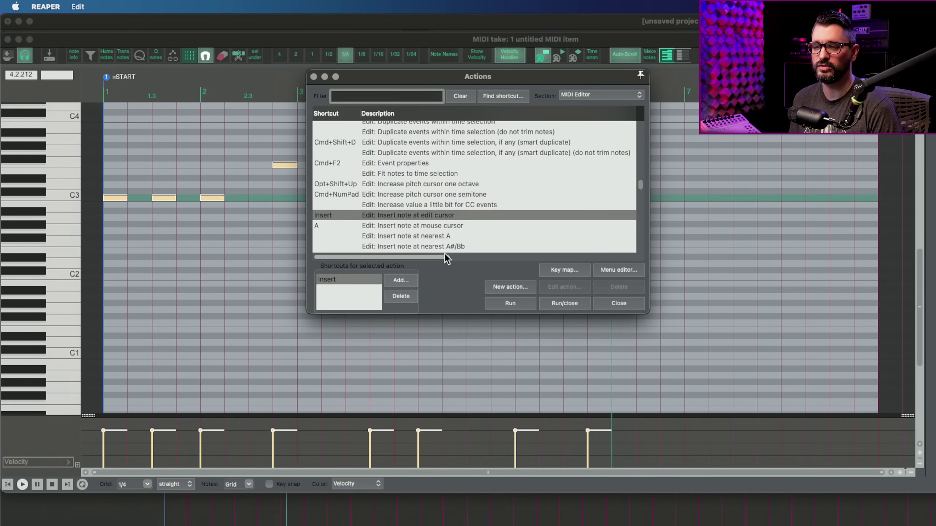
pyautogui.click(444, 225)
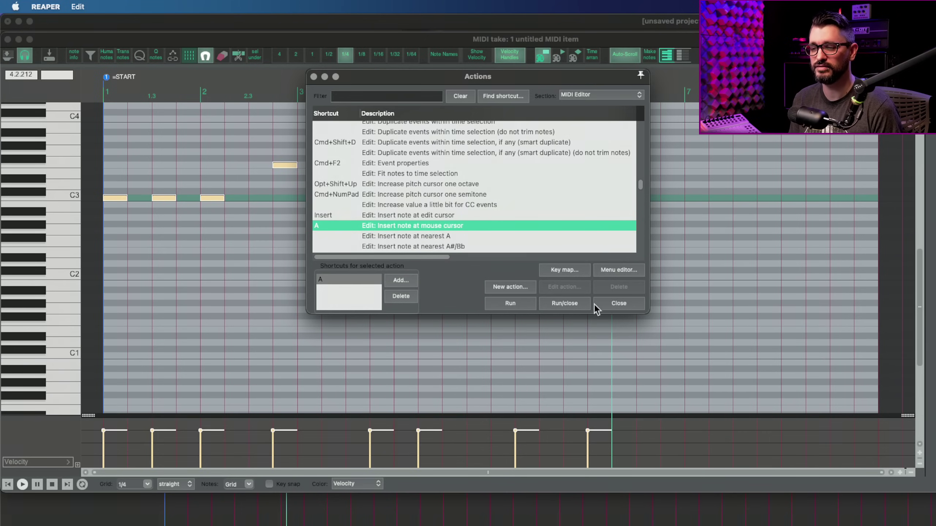
# Step: Close the actions list and add a run of high notes from bar 6 to bar 8
pyautogui.click(608, 303)
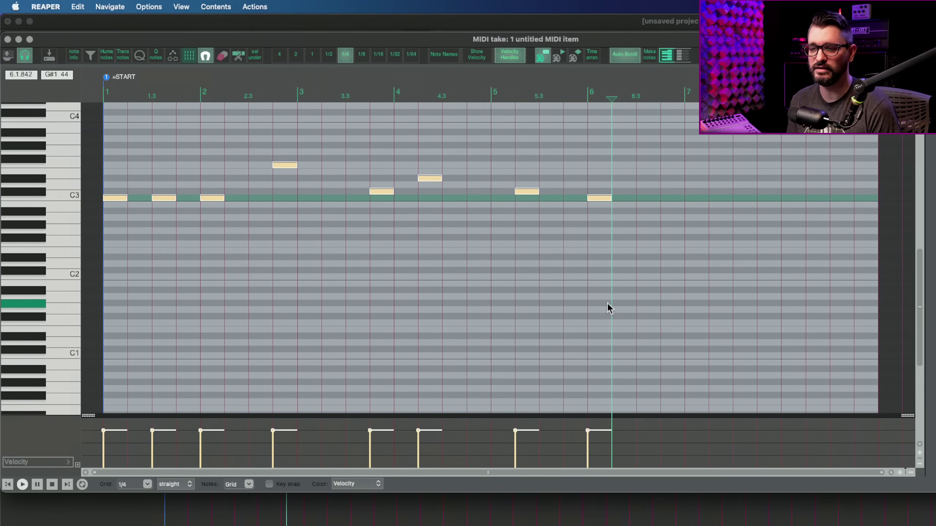
pyautogui.scroll(3, 452, 223)
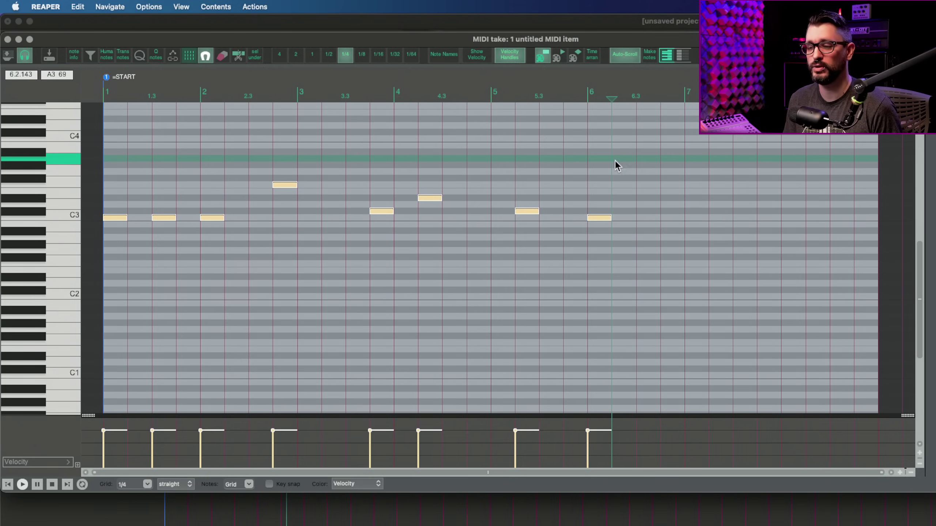
pyautogui.scroll(2, 636, 184)
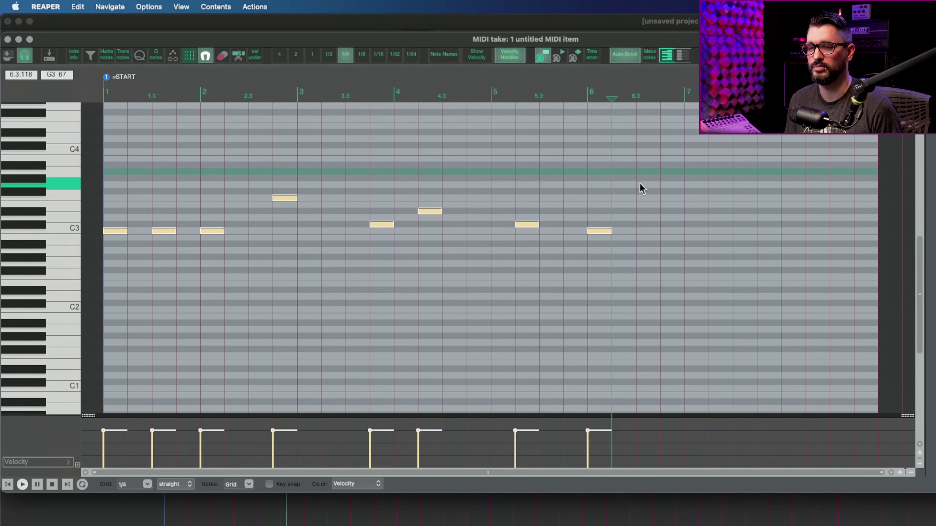
pyautogui.click(624, 152)
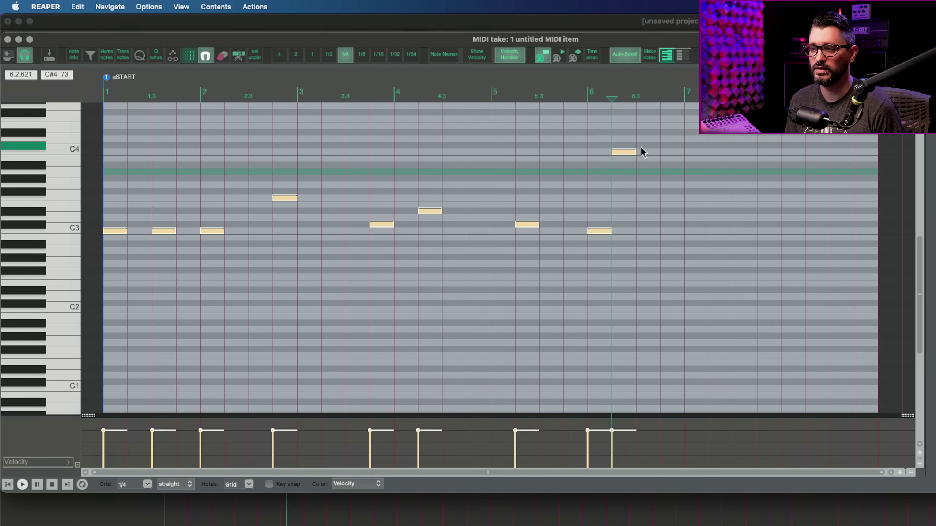
pyautogui.click(672, 140)
pyautogui.click(688, 152)
pyautogui.click(722, 177)
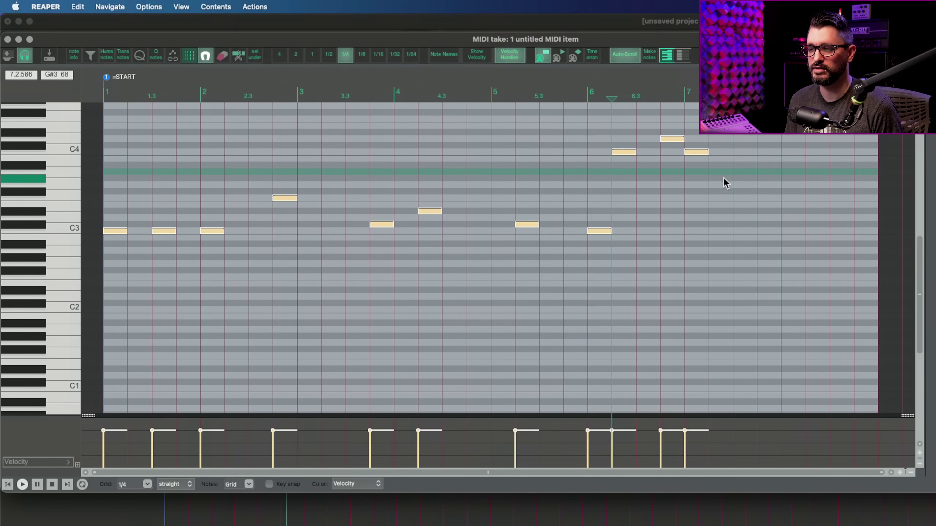
pyautogui.click(747, 139)
pyautogui.click(774, 172)
pyautogui.click(797, 145)
# Step: Add lower notes under the run up to beat 8.1 and paint five quarter notes on E2
pyautogui.hscroll(5, 402, 249)
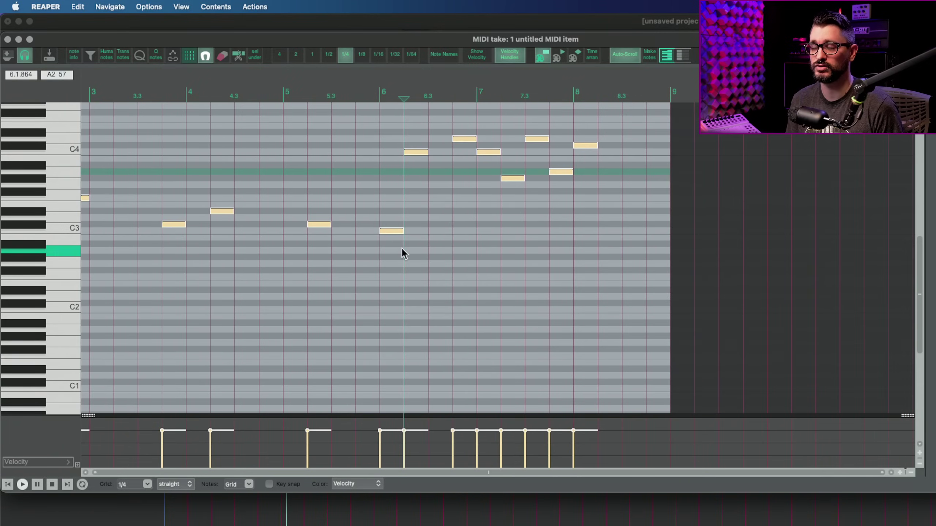
pyautogui.click(439, 185)
pyautogui.click(463, 198)
pyautogui.click(513, 204)
pyautogui.click(536, 224)
pyautogui.click(555, 198)
pyautogui.click(561, 237)
pyautogui.click(585, 204)
pyautogui.click(582, 218)
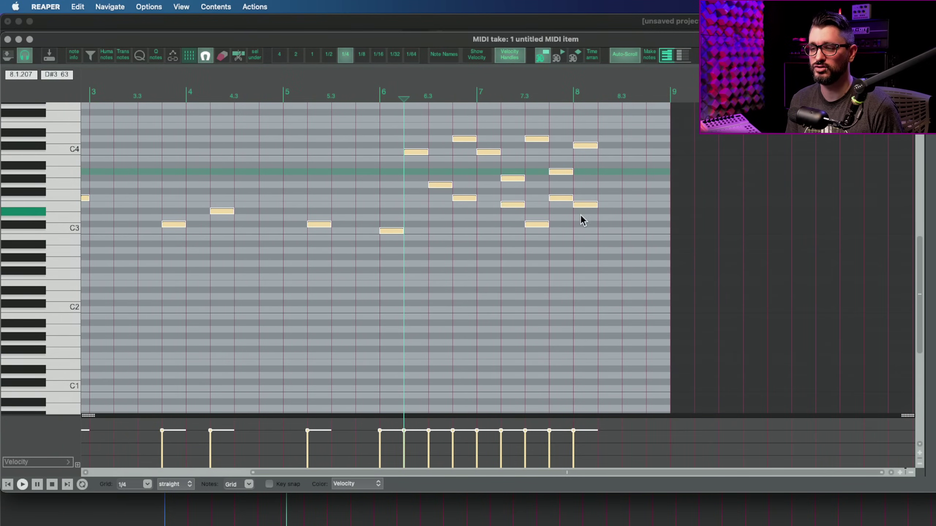
pyautogui.moveTo(389, 284); pyautogui.dragTo(495, 284)
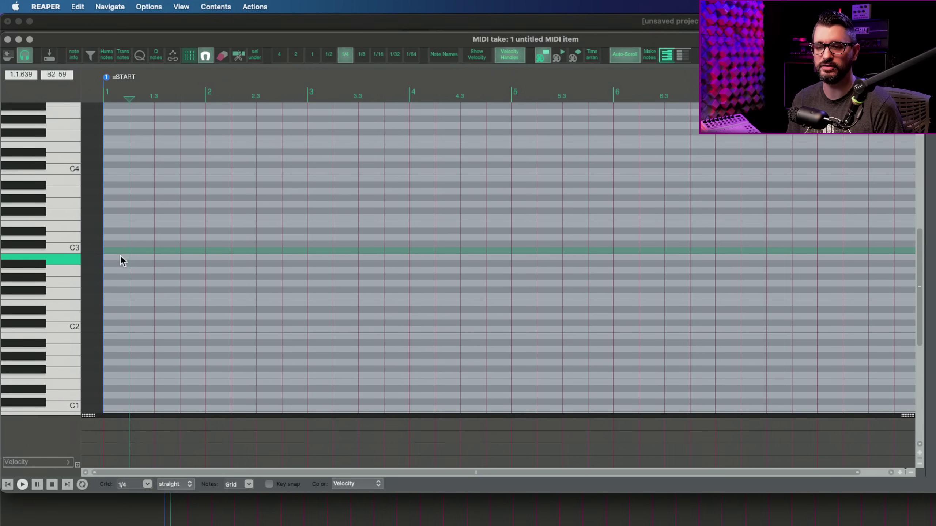
# Step: Add a C3 note at bar 1, lower its velocity, and add another C3 note at beat 1.3
pyautogui.click(119, 252)
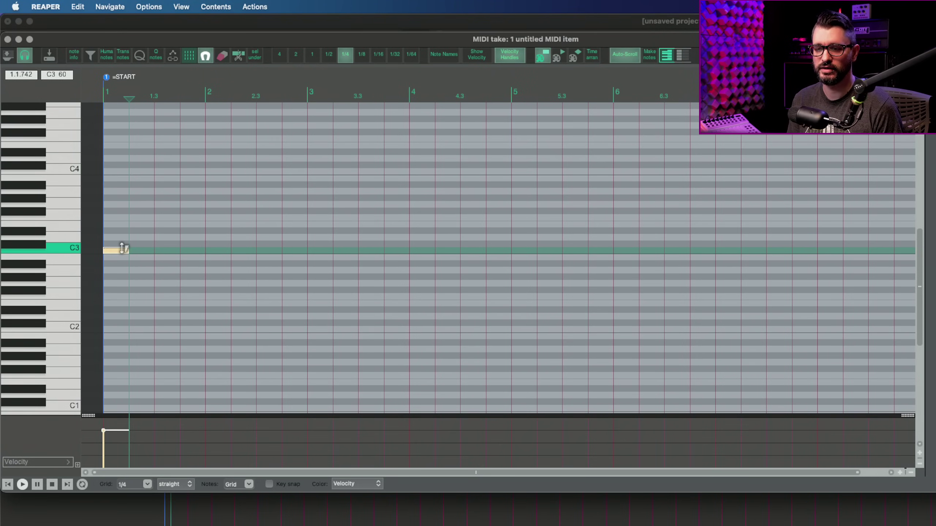
pyautogui.moveTo(124, 266); pyautogui.dragTo(125, 270)
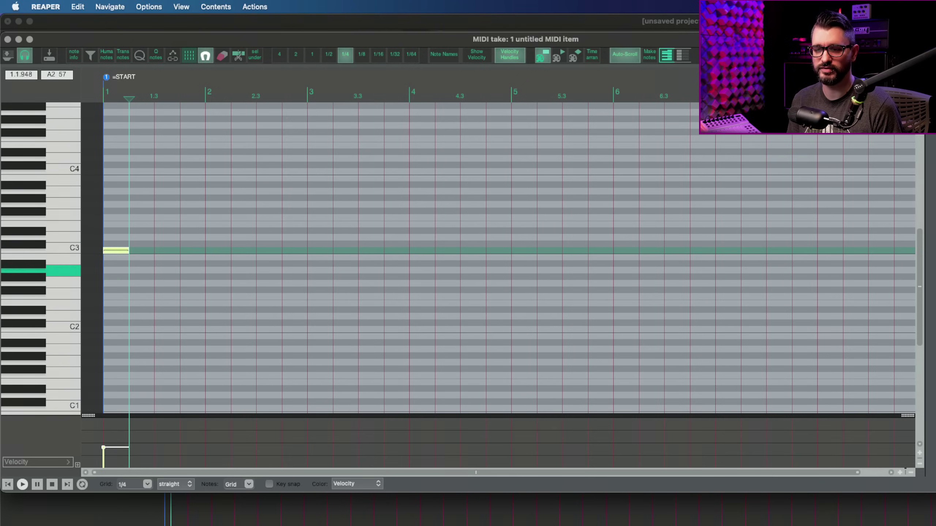
pyautogui.click(161, 250)
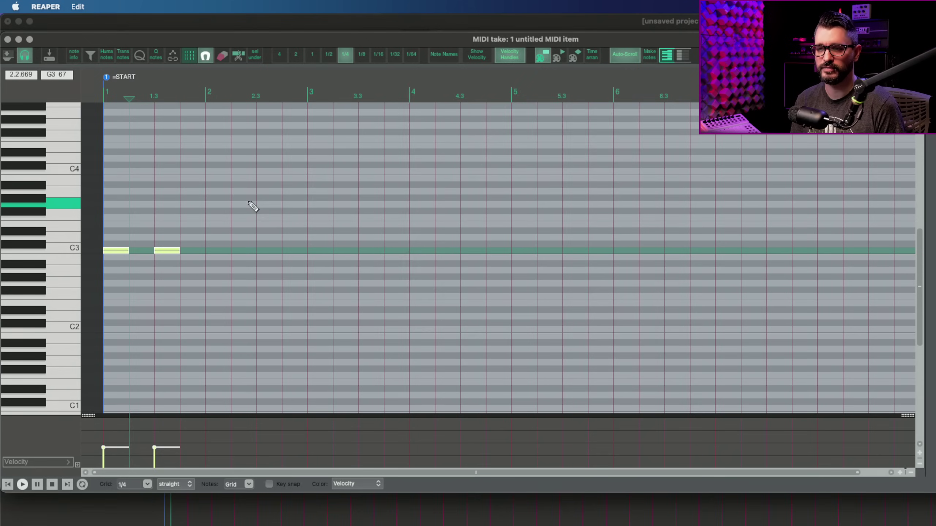
pyautogui.press('?')
pyautogui.scroll(-10, 466, 222)
pyautogui.click(461, 214)
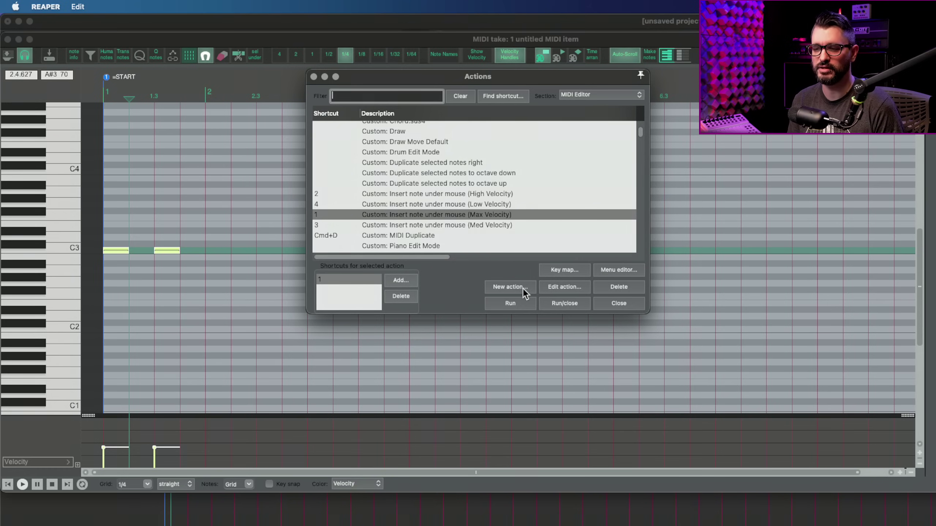
pyautogui.click(618, 303)
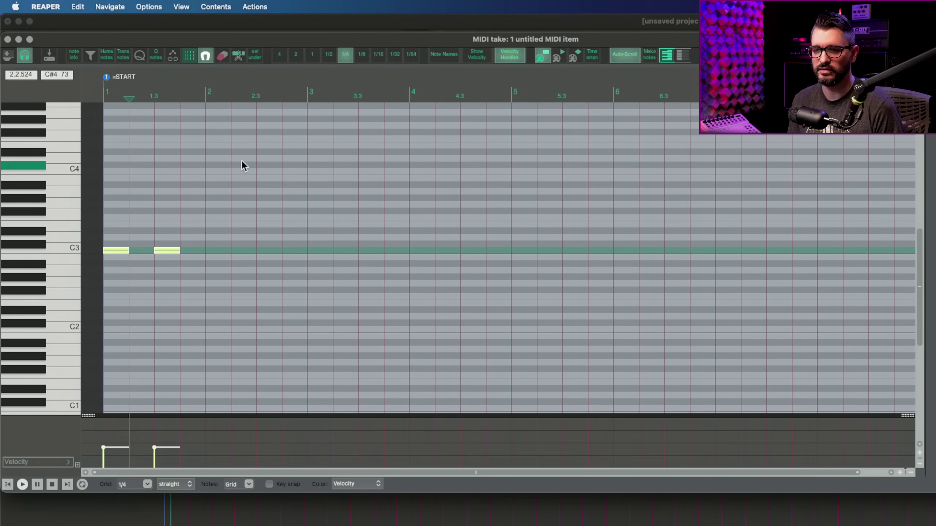
# Step: Add C4 notes at beats 2.2, 2.3, 2.4 and bar 3 with decreasing velocity, then deselect
pyautogui.moveTo(216, 171); pyautogui.dragTo(264, 176)
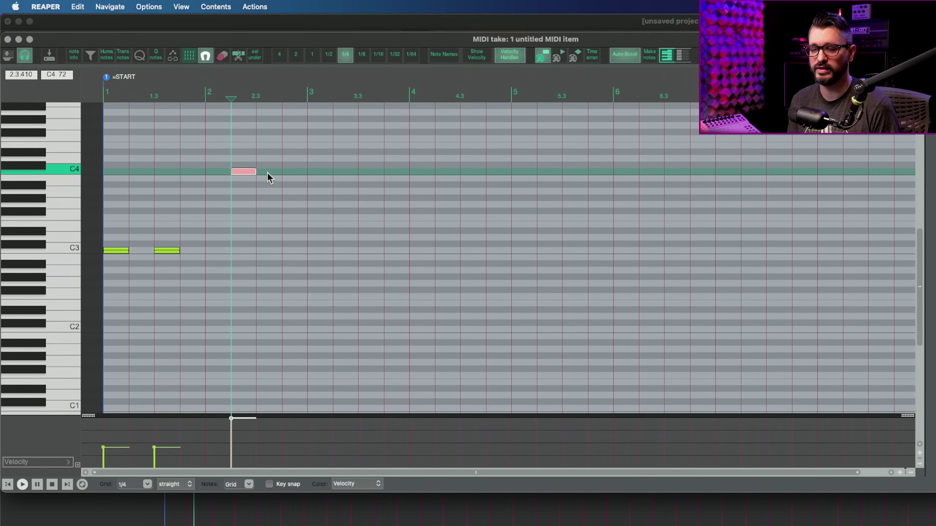
pyautogui.click(272, 172)
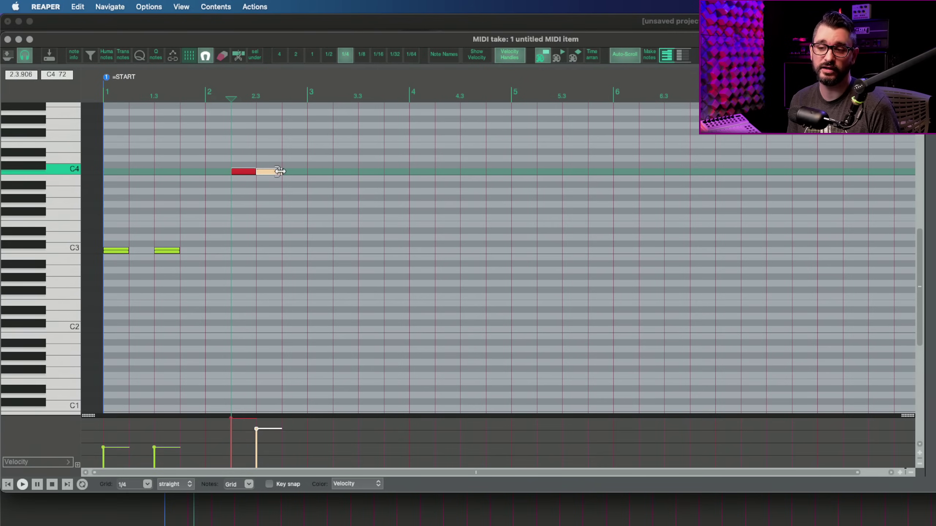
pyautogui.click(294, 172)
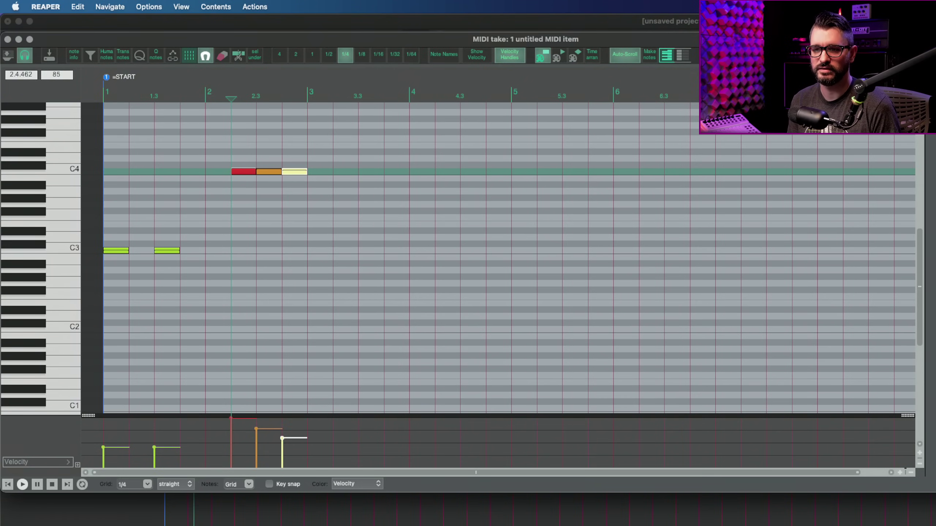
pyautogui.click(322, 171)
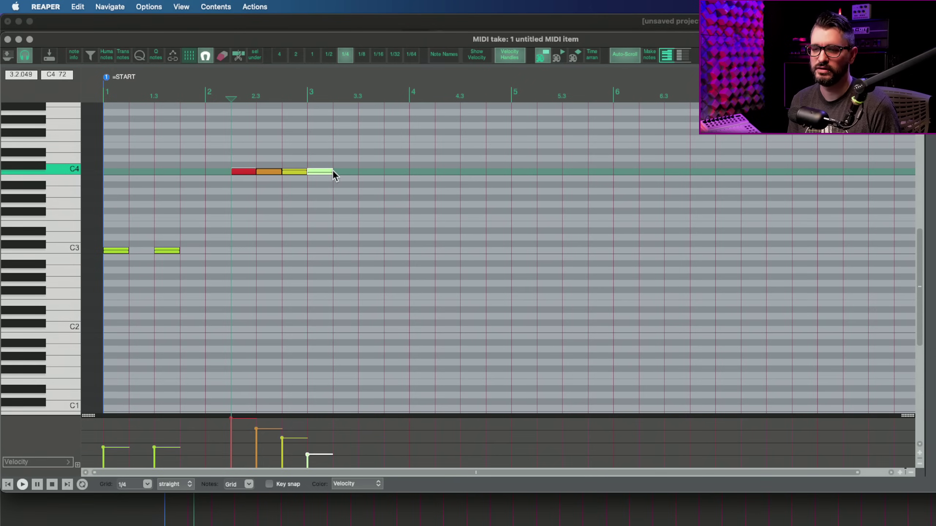
pyautogui.click(348, 181)
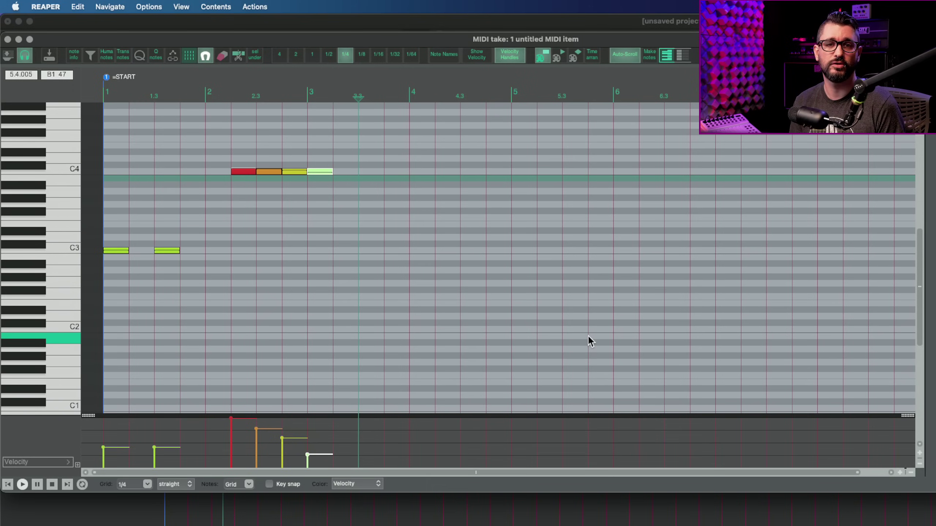
# Step: Raise the first C4 note three semitones and move the other three notes onto its row
pyautogui.click(247, 172)
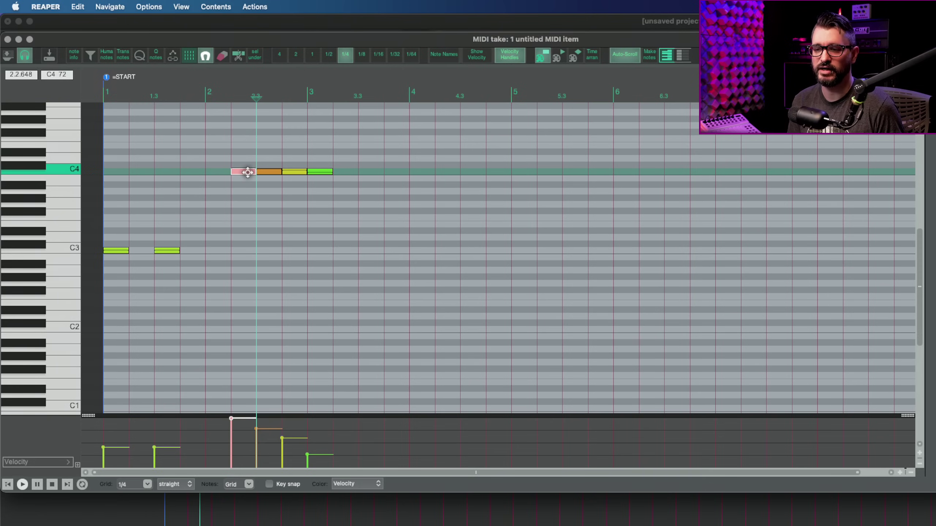
pyautogui.press('Up')
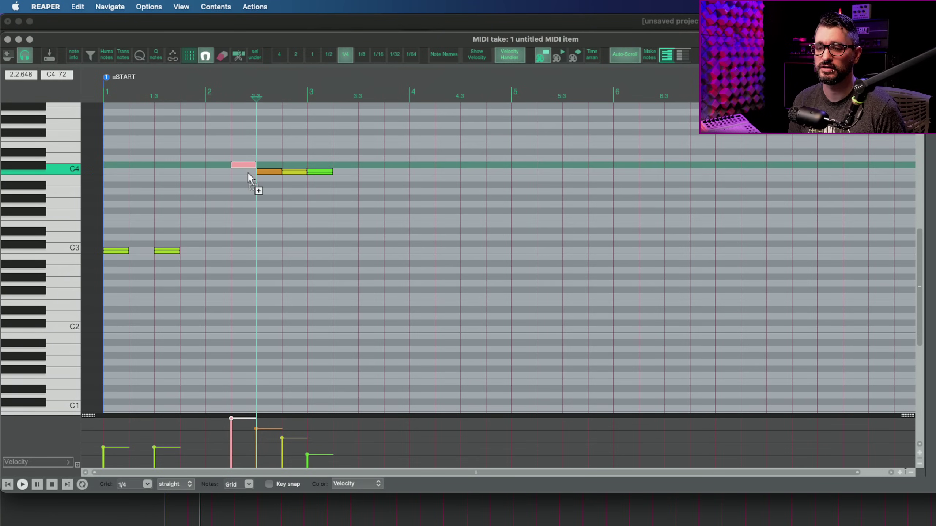
pyautogui.press('Up')
pyautogui.press('Up')
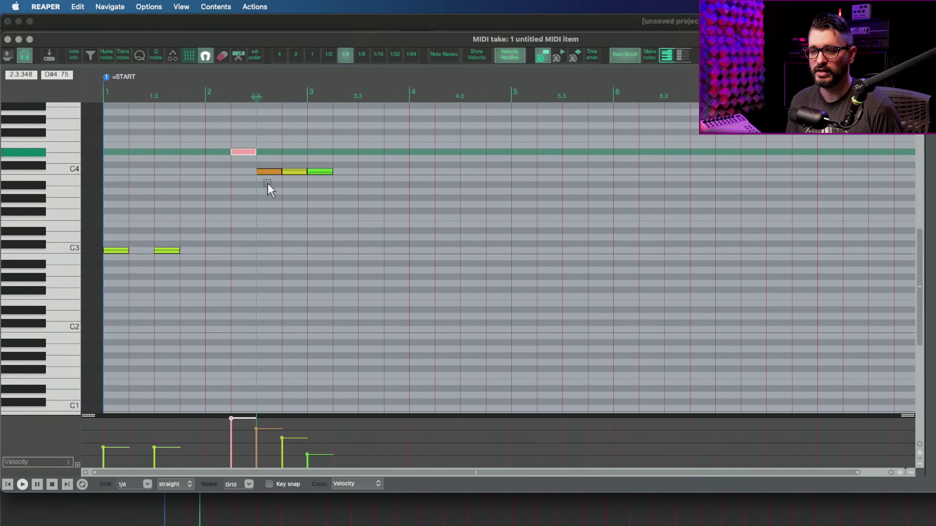
pyautogui.moveTo(266, 154); pyautogui.dragTo(341, 215)
pyautogui.press('Up')
pyautogui.press('Up')
pyautogui.press('Up')
pyautogui.press('Up')
pyautogui.press('Up')
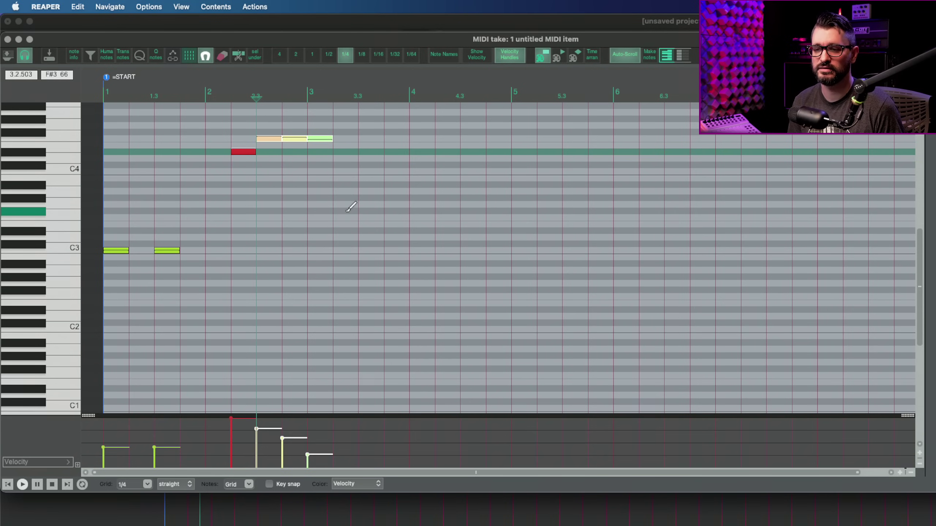
pyautogui.press('Down')
pyautogui.press('Down')
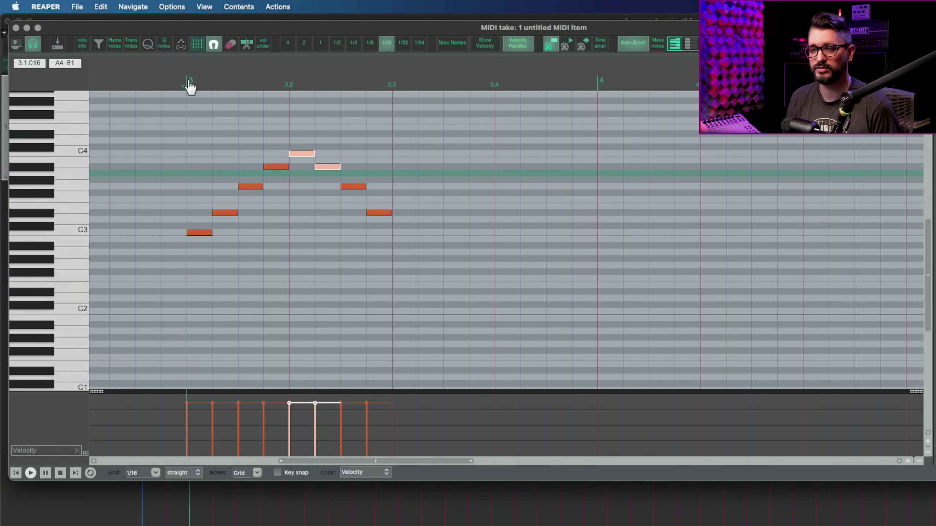
# Step: Play the arpeggio while raising the two top notes a semitone at a time, then restore them
pyautogui.press('space')
pyautogui.press('space')
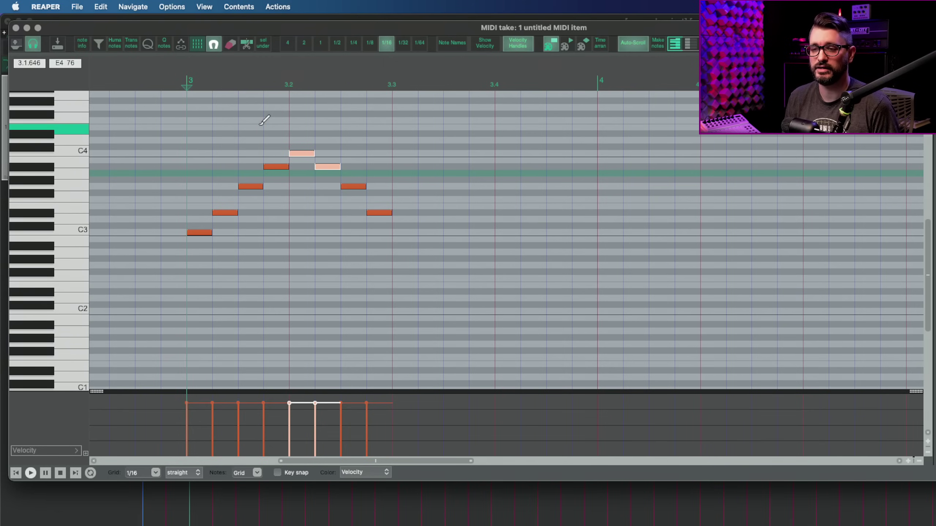
pyautogui.press('Up')
pyautogui.press('space')
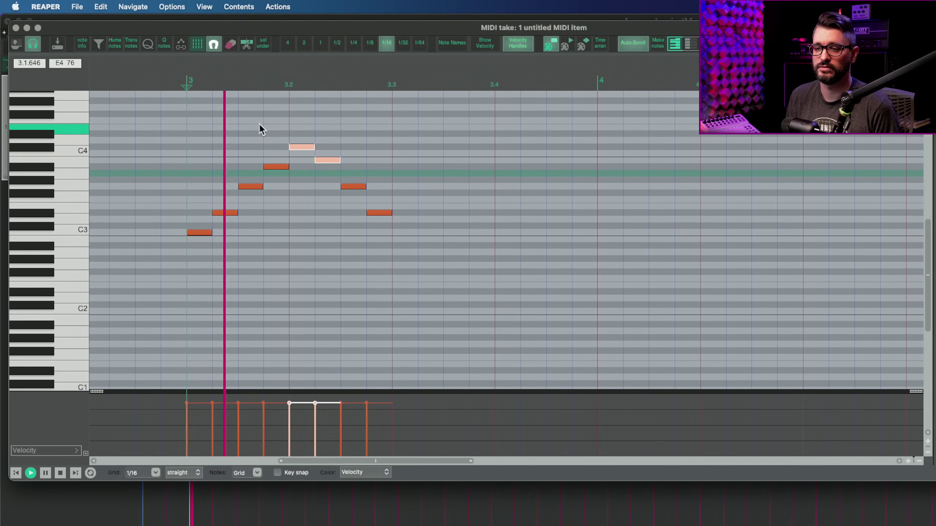
pyautogui.press('Up')
pyautogui.press('space')
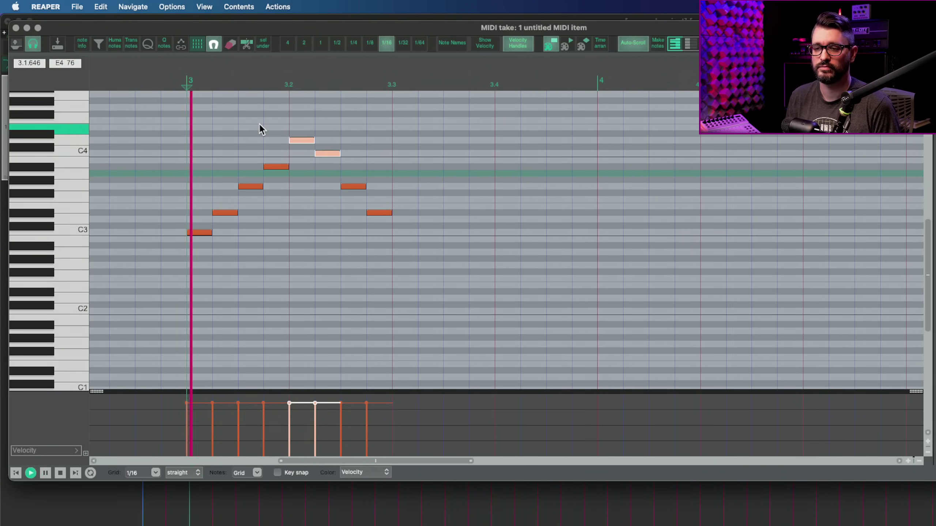
pyautogui.press('Up')
pyautogui.press('space')
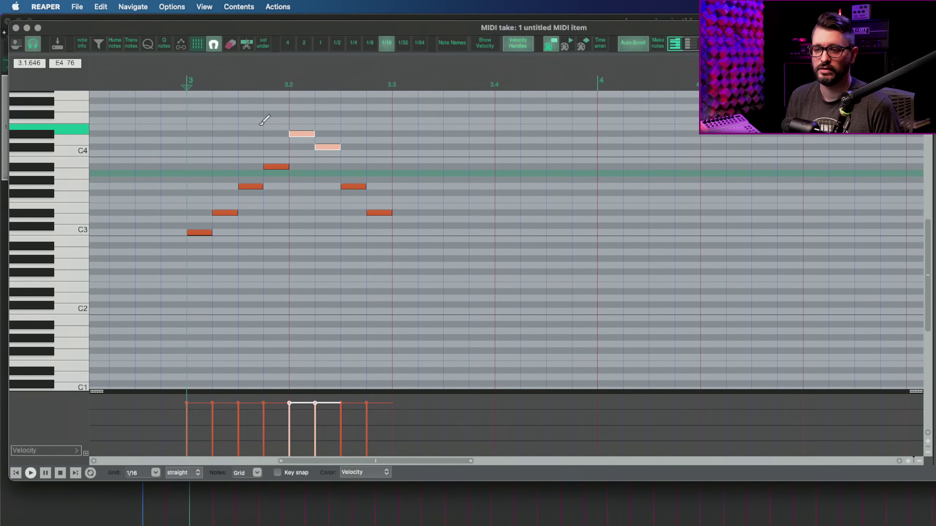
pyautogui.press('Down')
pyautogui.press('Down')
pyautogui.press('Down')
pyautogui.press('Down')
pyautogui.press('Up')
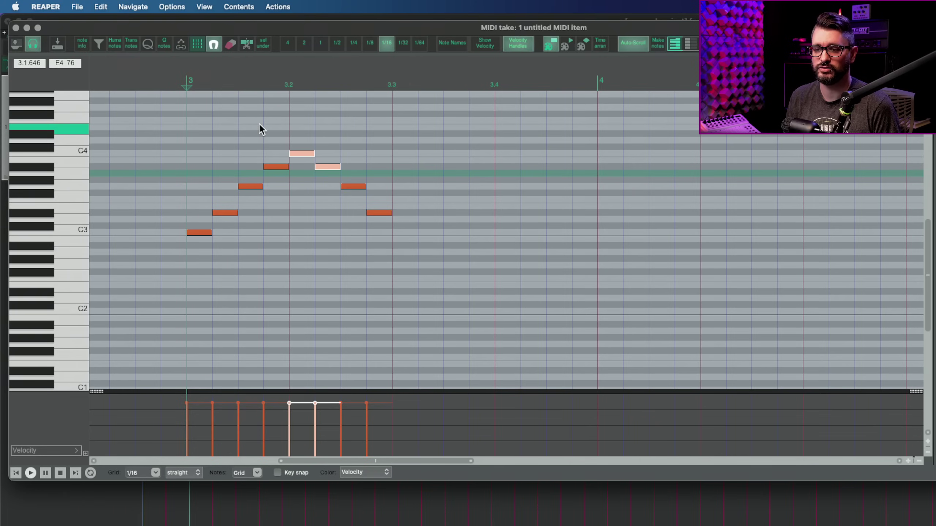
pyautogui.press('space')
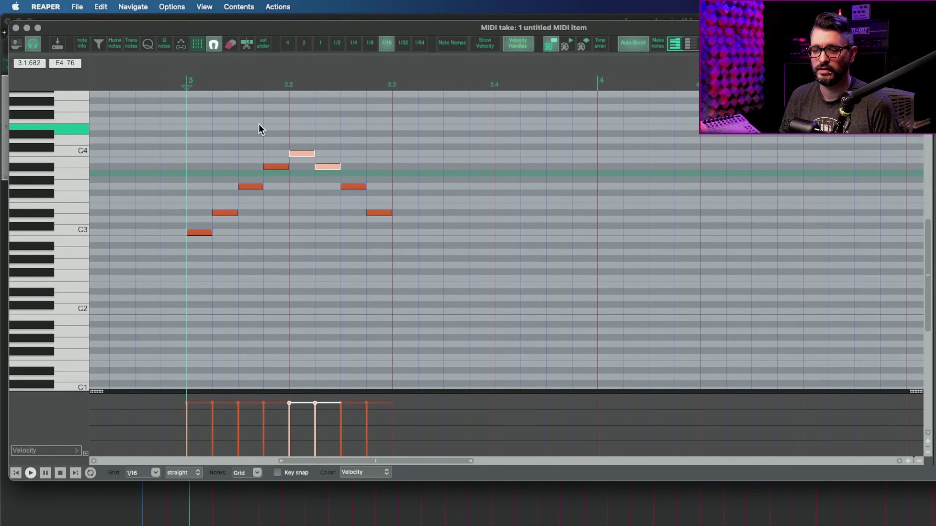
# Step: Turn on key snap with the C Natural minor scale
pyautogui.click(277, 473)
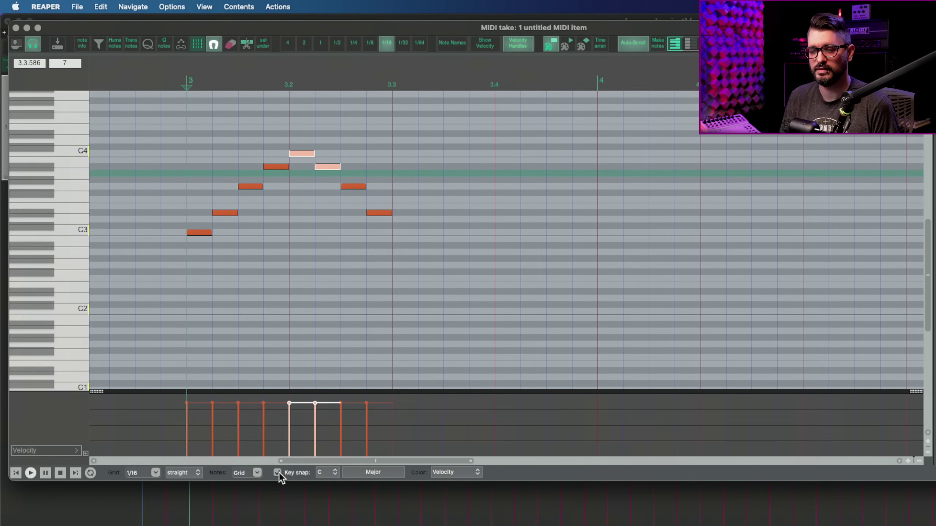
pyautogui.click(353, 472)
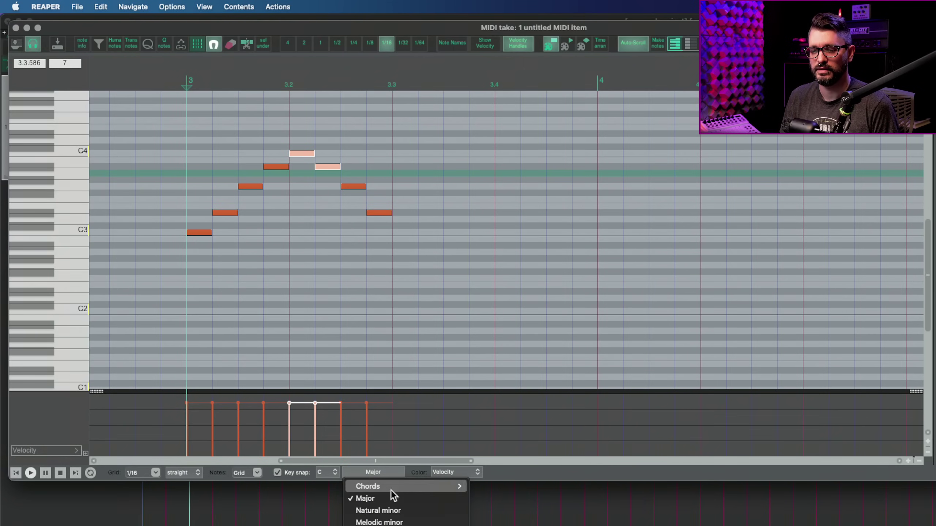
pyautogui.click(412, 512)
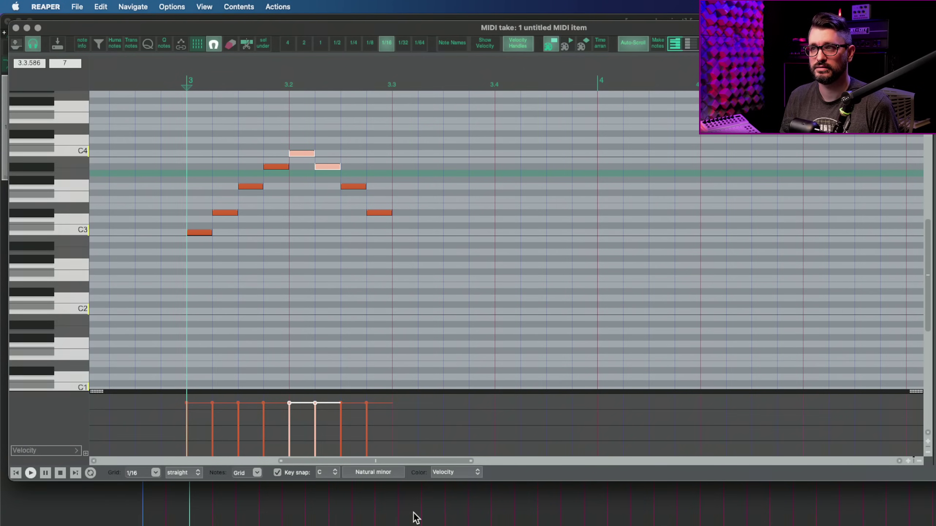
# Step: Move the two pale notes up and down the Natural minor scale one step at a time
pyautogui.press('Up')
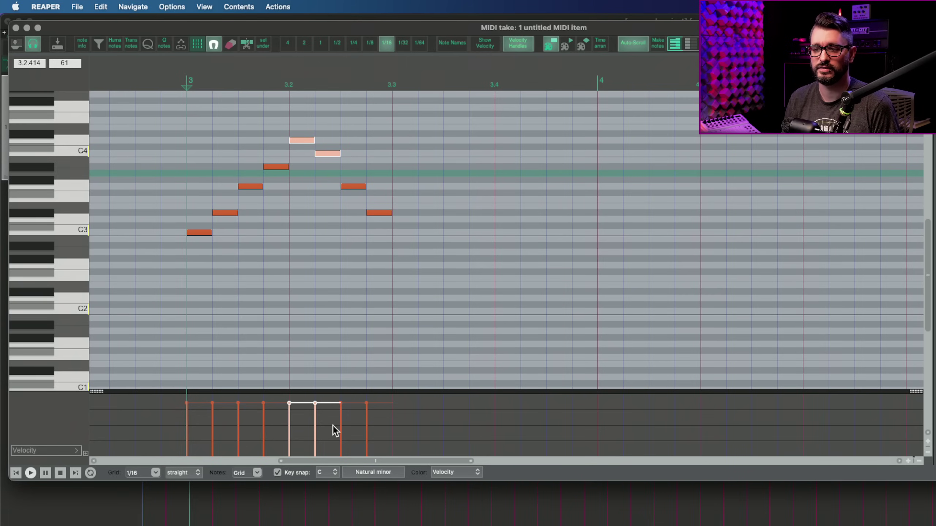
pyautogui.press('Up')
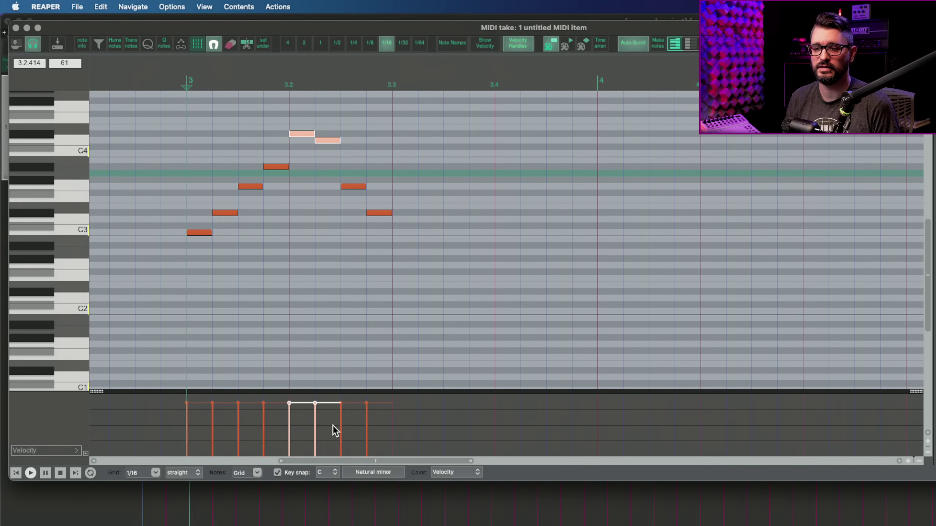
pyautogui.press('Down')
pyautogui.press('Up')
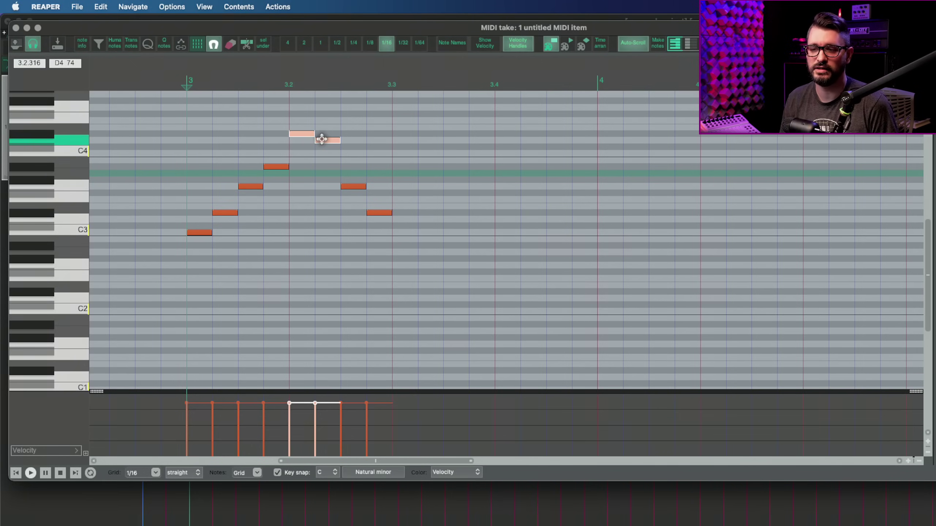
pyautogui.press('Down')
pyautogui.press('Down')
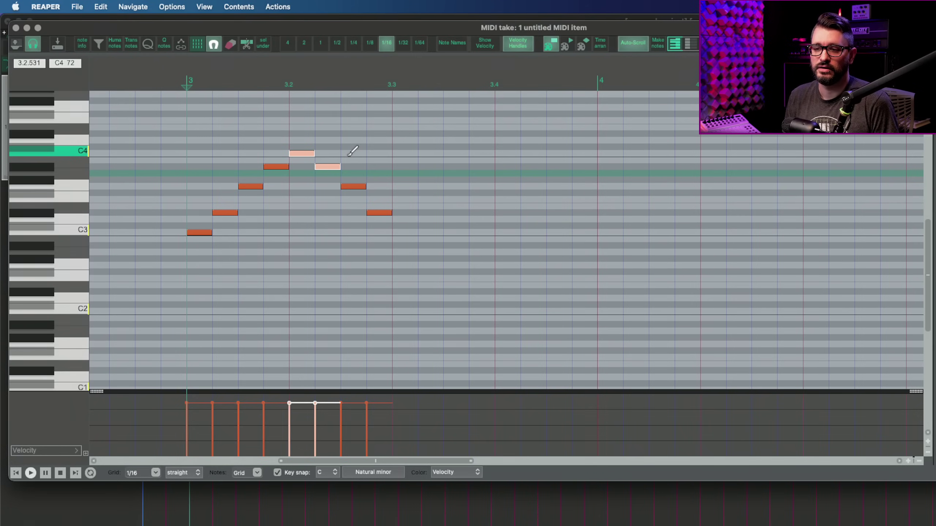
pyautogui.press('Up')
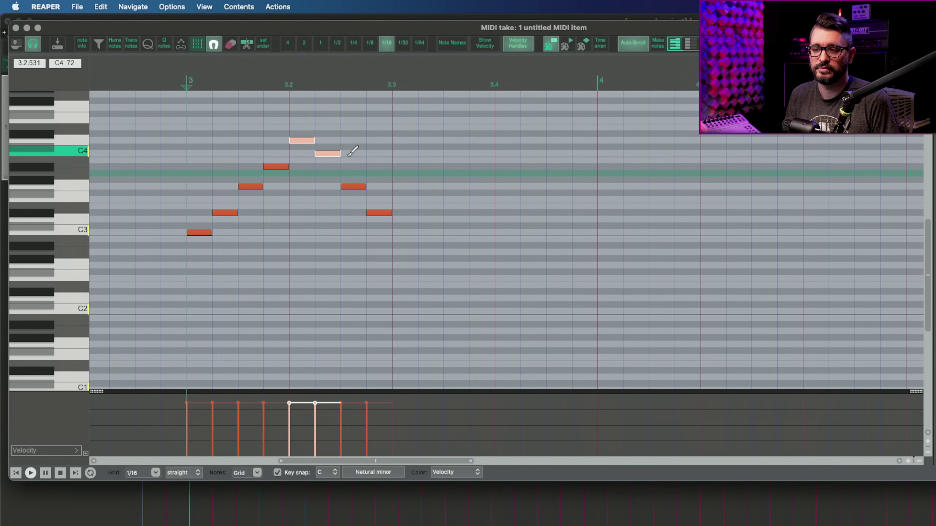
pyautogui.press('Down')
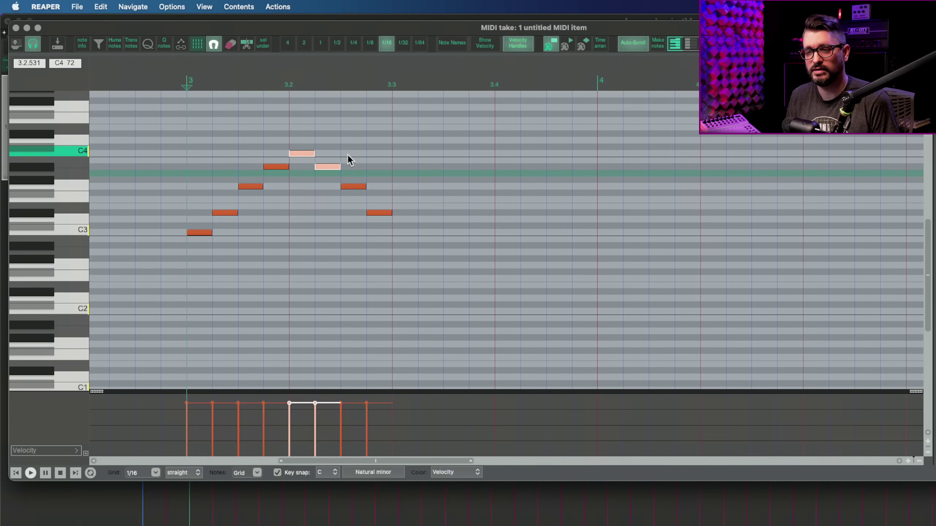
pyautogui.press('Up')
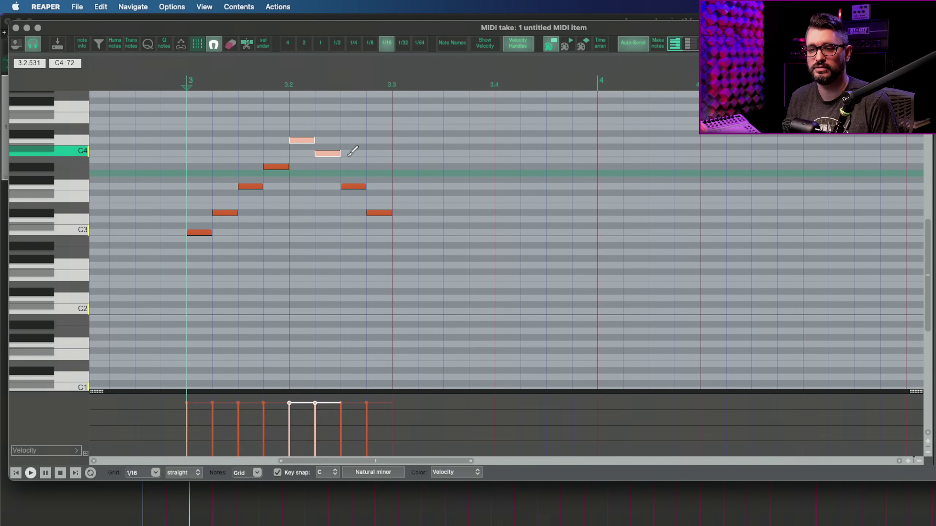
pyautogui.press('Up')
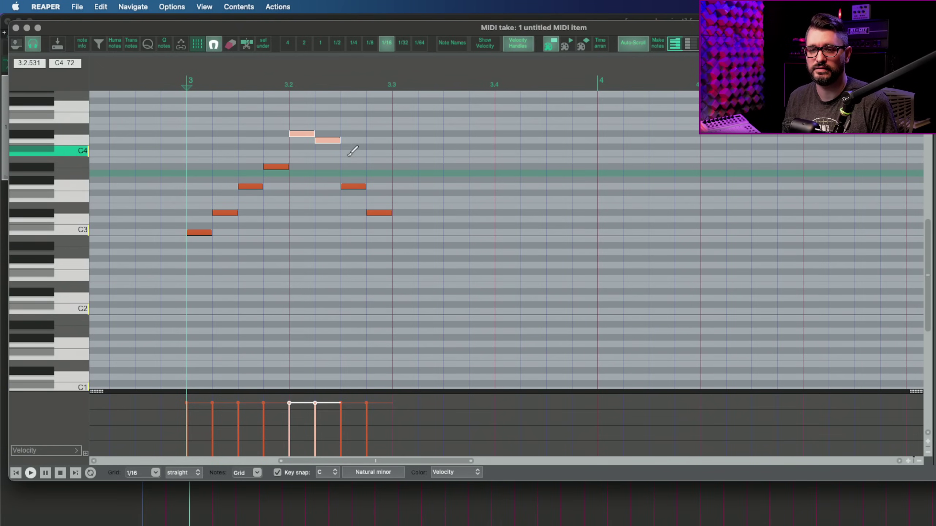
pyautogui.press('Down')
pyautogui.press('Down')
# Step: Audition the two notes raised a scale step at a time, then drop them about six steps lower
pyautogui.press('space')
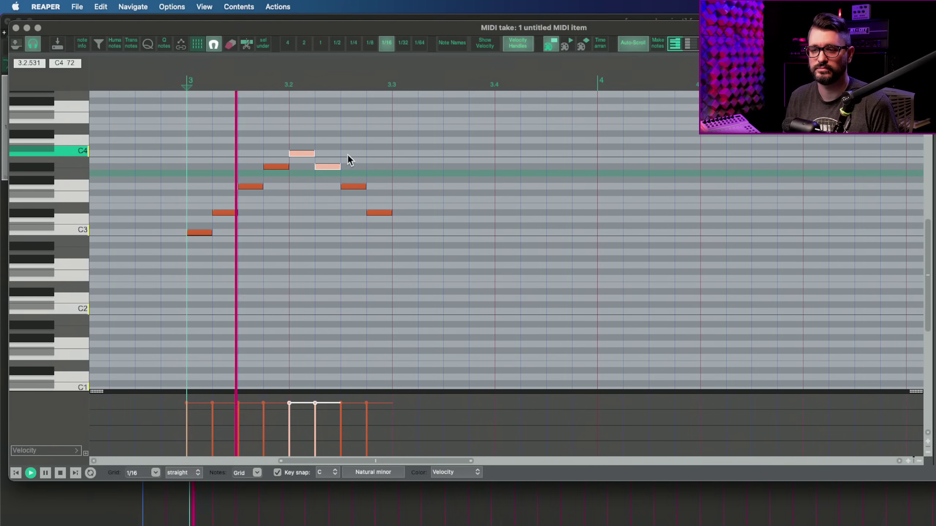
pyautogui.press('space')
pyautogui.press('Up')
pyautogui.press('space')
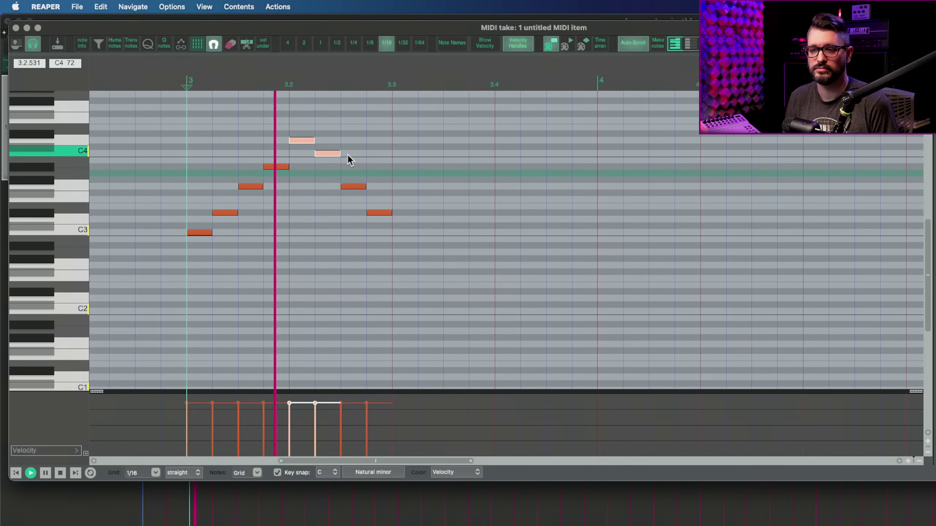
pyautogui.press('space')
pyautogui.press('Up')
pyautogui.press('space')
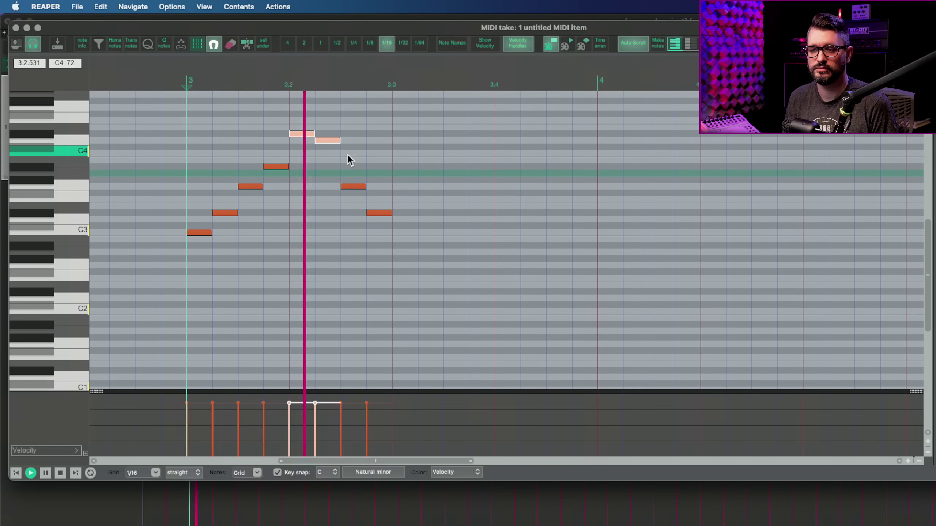
pyautogui.press('space')
pyautogui.press('Down')
pyautogui.press('Down')
pyautogui.press('Down')
pyautogui.press('Down')
pyautogui.press('Down')
pyautogui.press('Down')
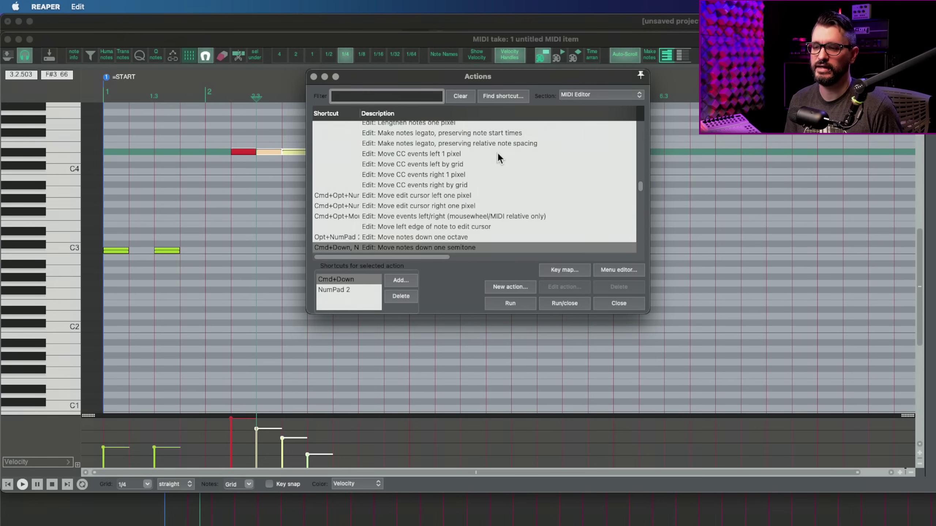
# Step: Use Find shortcut with Cmd+Up to reveal the 'Move notes up one semitone' action
pyautogui.scroll(-3, 495, 155)
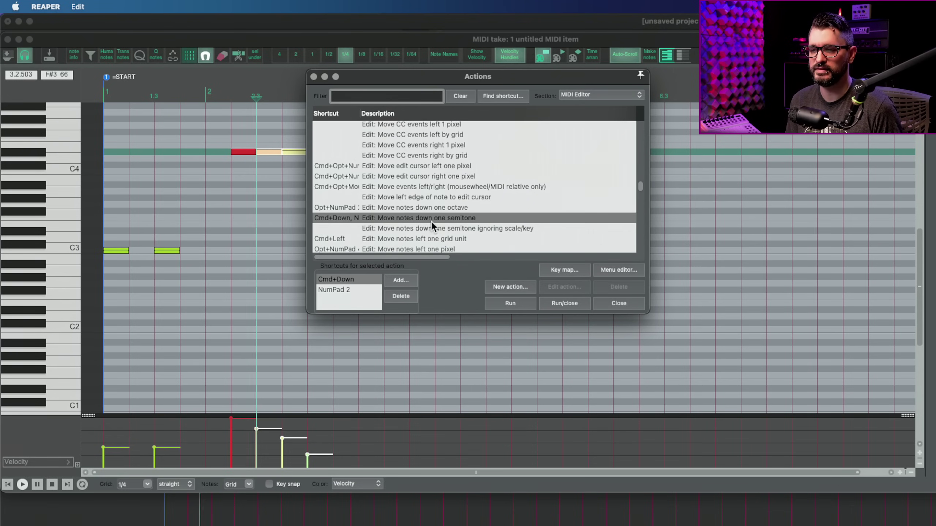
pyautogui.scroll(-4, 453, 228)
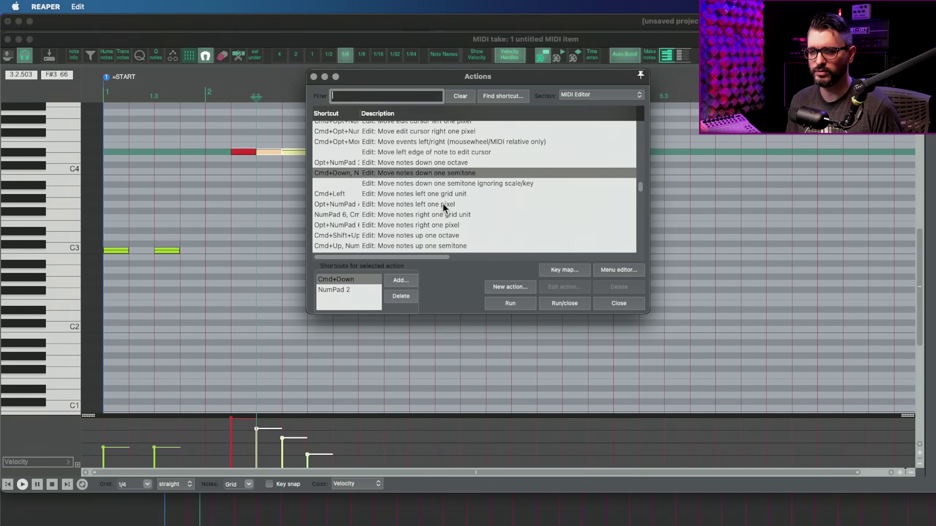
pyautogui.click(493, 98)
pyautogui.press('super+Up')
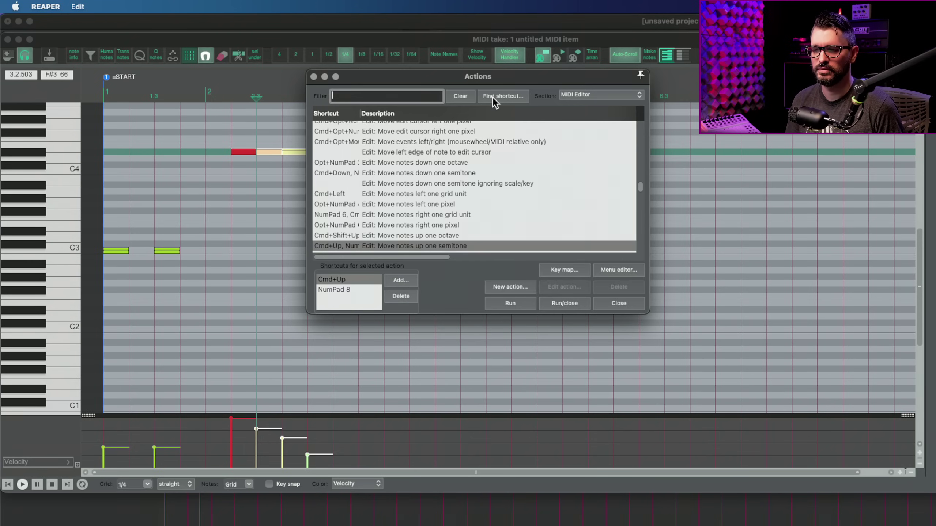
# Step: Drop the pale-yellow note alone from E4 to E3, then marquee-select all four notes
pyautogui.click(314, 77)
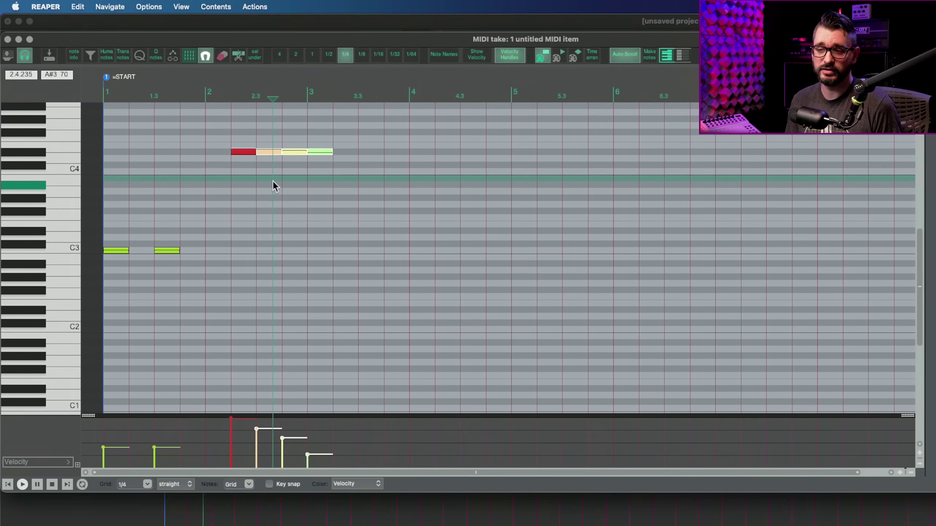
pyautogui.click(297, 155)
pyautogui.click(295, 151)
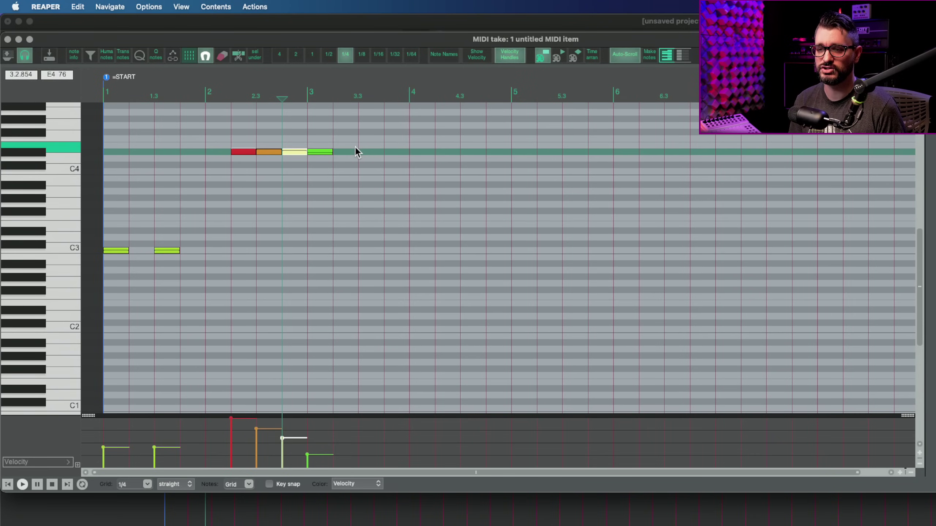
pyautogui.press('super+Down')
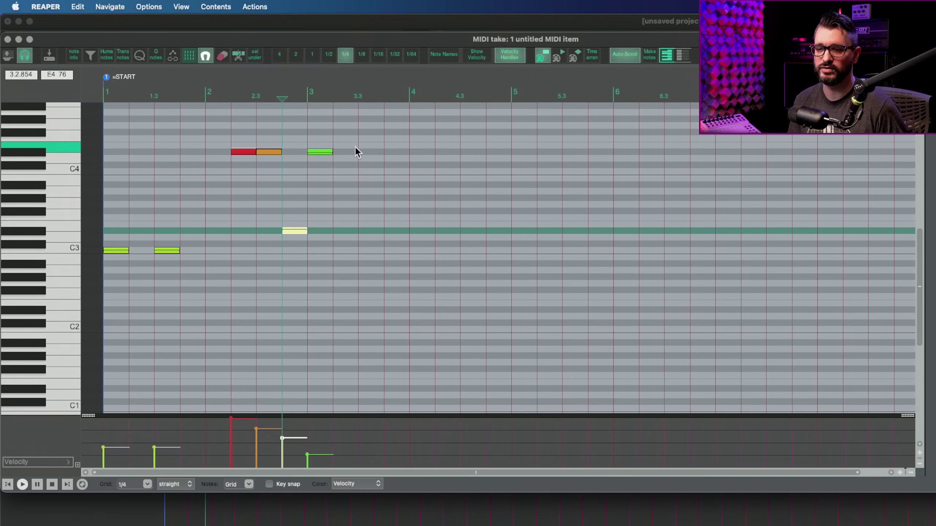
pyautogui.moveTo(238, 138); pyautogui.dragTo(362, 289)
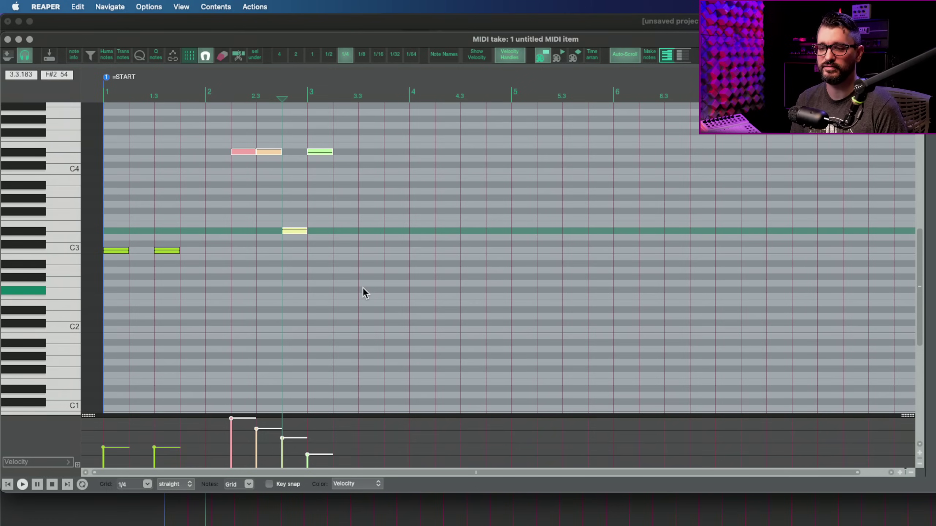
# Step: Select the green note and nudge it left and right by quarter-note grid steps
pyautogui.click(315, 187)
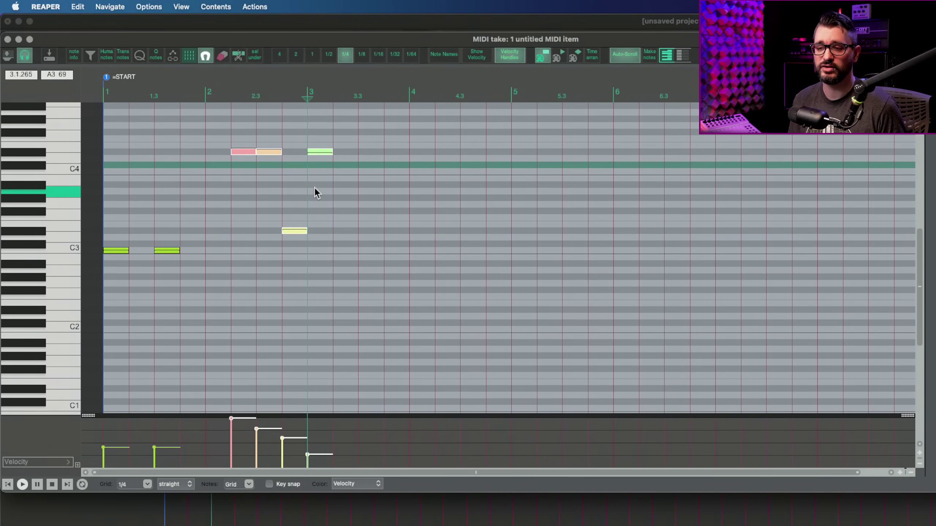
pyautogui.click(325, 150)
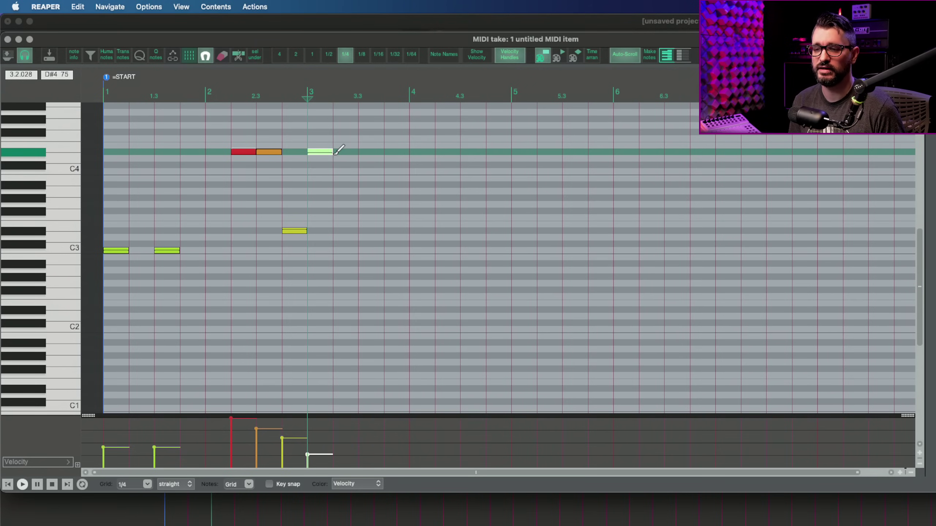
pyautogui.press('Left')
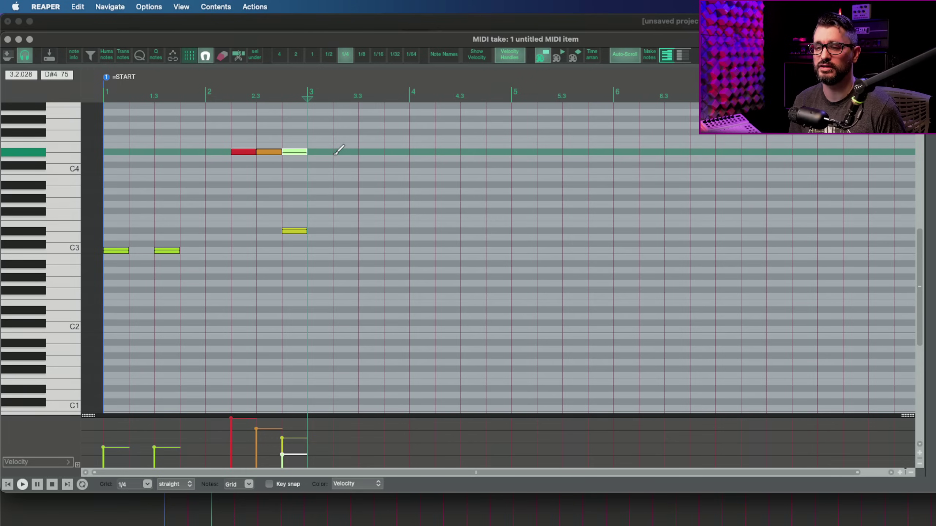
pyautogui.press('Right')
pyautogui.press('Right')
pyautogui.press('Right')
pyautogui.press('Right')
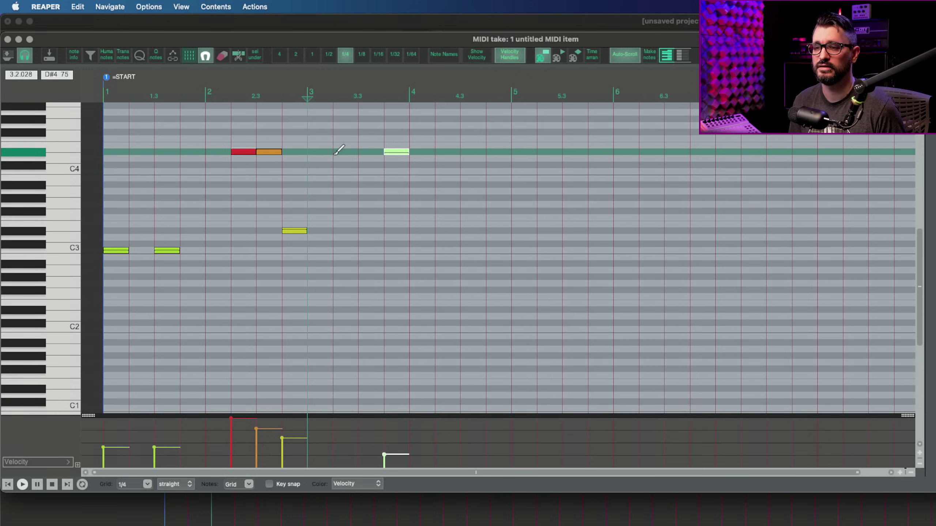
pyautogui.press('Left')
pyautogui.press('Left')
pyautogui.press('Left')
pyautogui.press('Right')
pyautogui.press('Right')
pyautogui.press('Left')
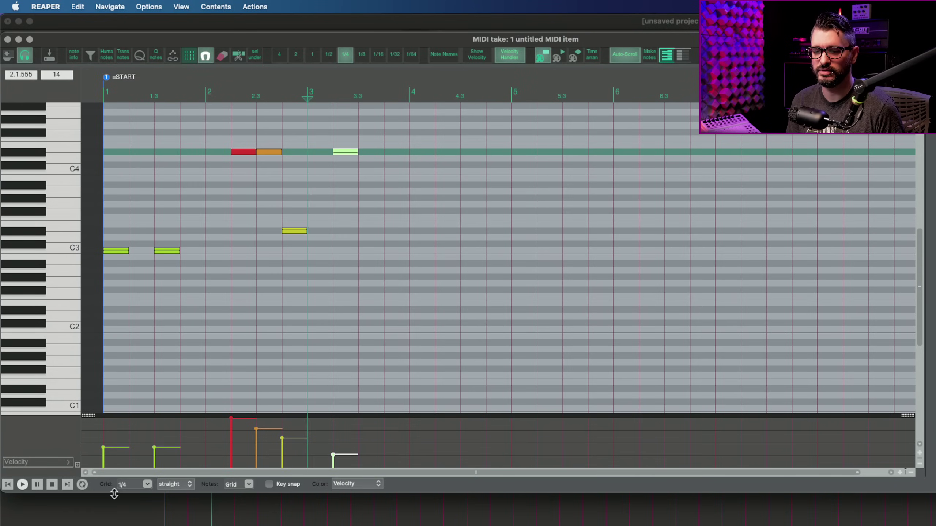
# Step: Set the grid to one measure and nudge the green note by whole measures, ending at 3.2
pyautogui.click(151, 484)
pyautogui.click(126, 523)
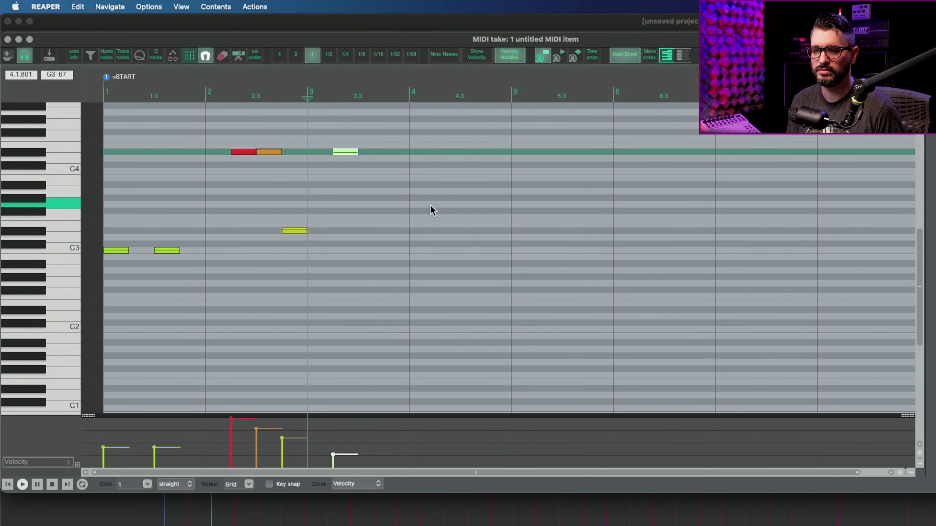
pyautogui.press('Right')
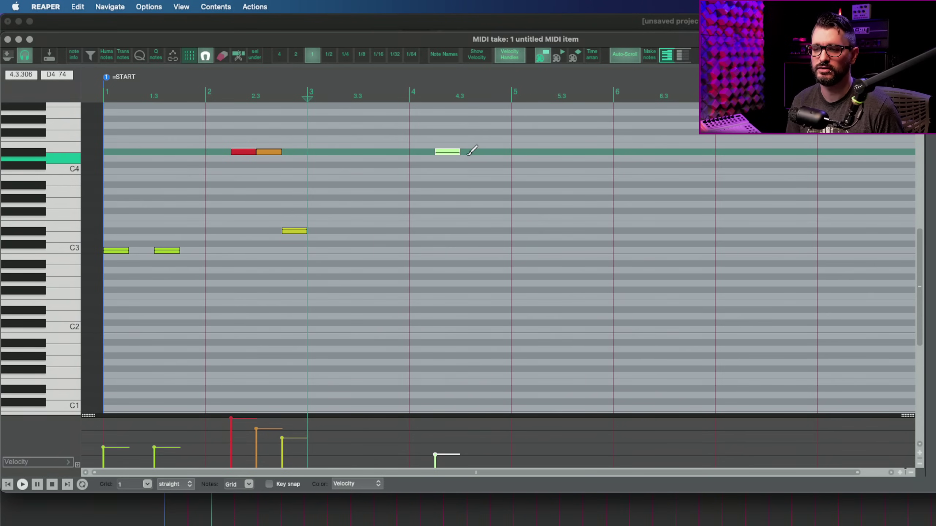
pyautogui.press('Right')
pyautogui.press('Left')
pyautogui.press('Left')
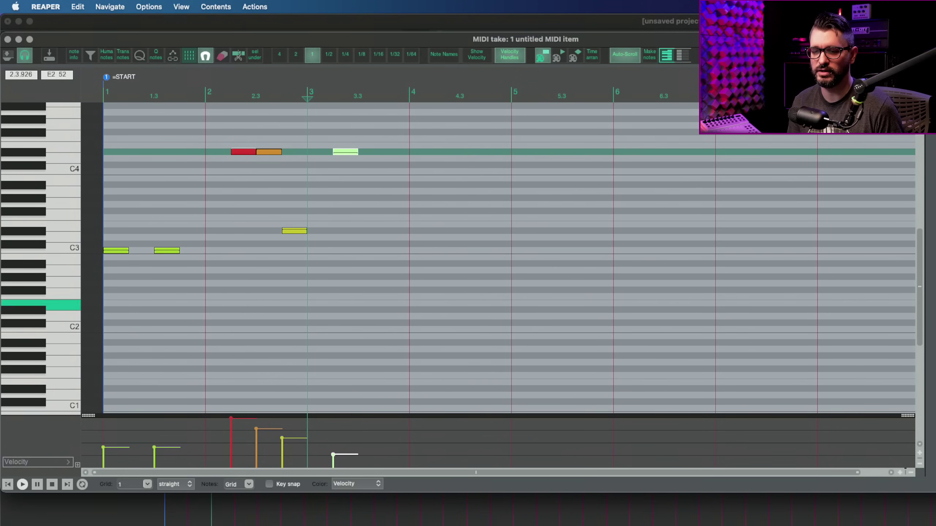
pyautogui.hotkey('shift', '/')
# Step: Reveal 'Move notes left one grid unit' with Find shortcut and Cmd+Left, then close the list
pyautogui.click(604, 148)
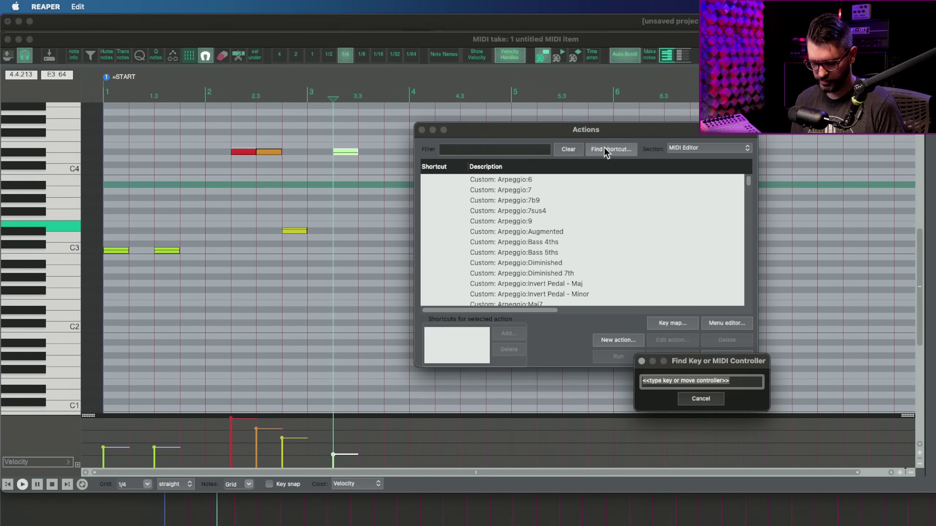
pyautogui.press('super+Left')
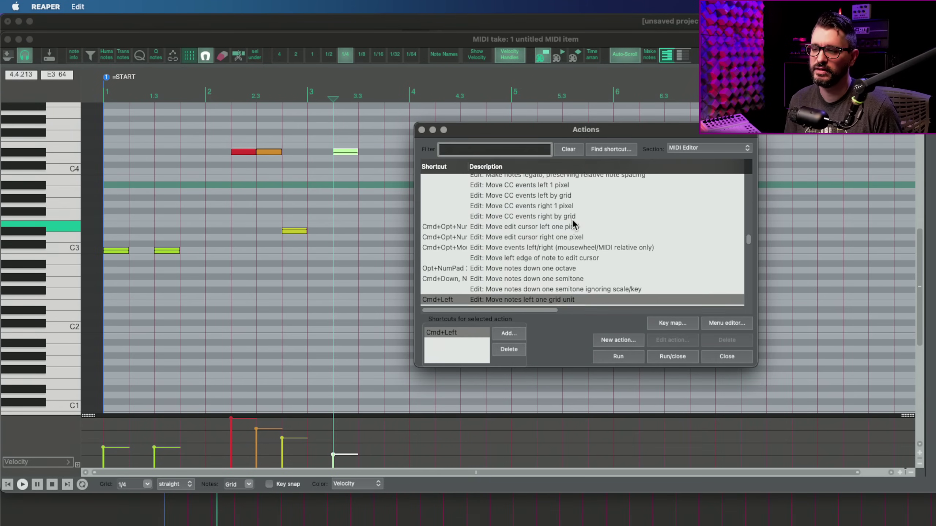
pyautogui.scroll(-1, 554, 271)
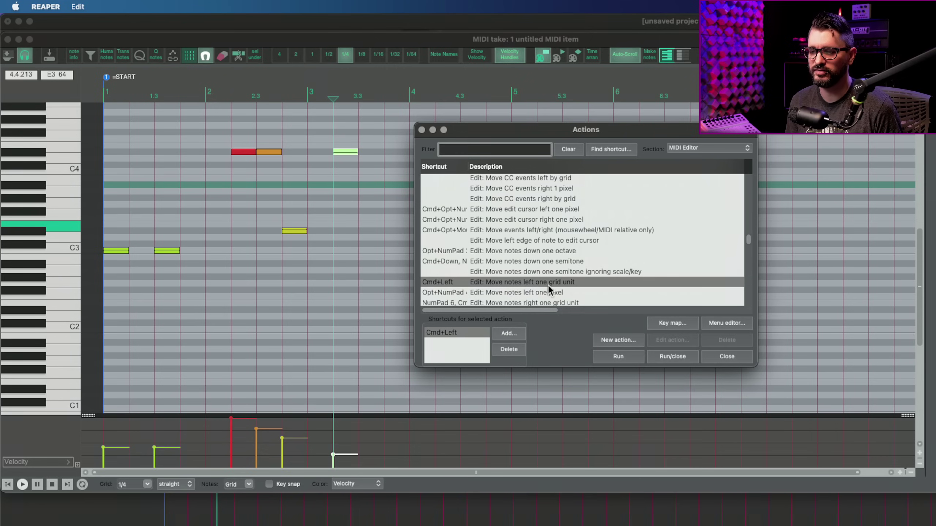
pyautogui.scroll(-1, 606, 283)
pyautogui.scroll(-2, 606, 283)
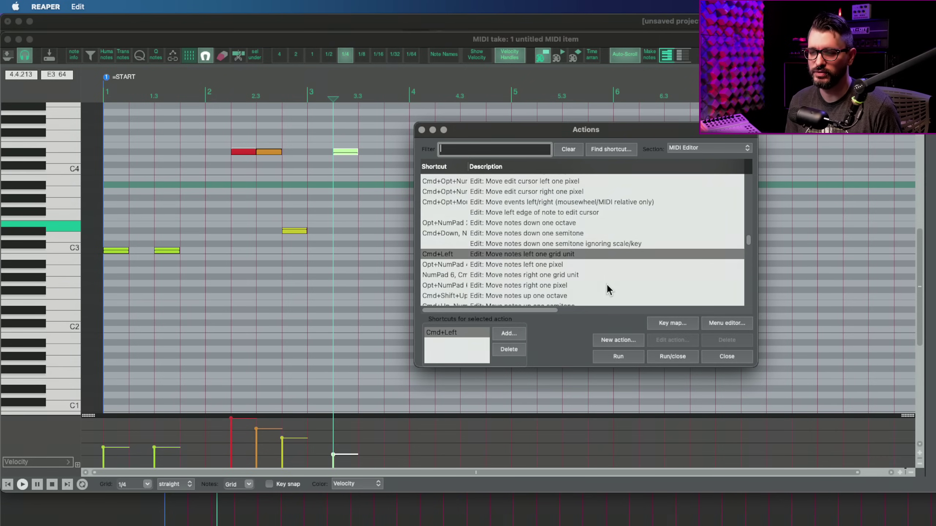
pyautogui.press('Escape')
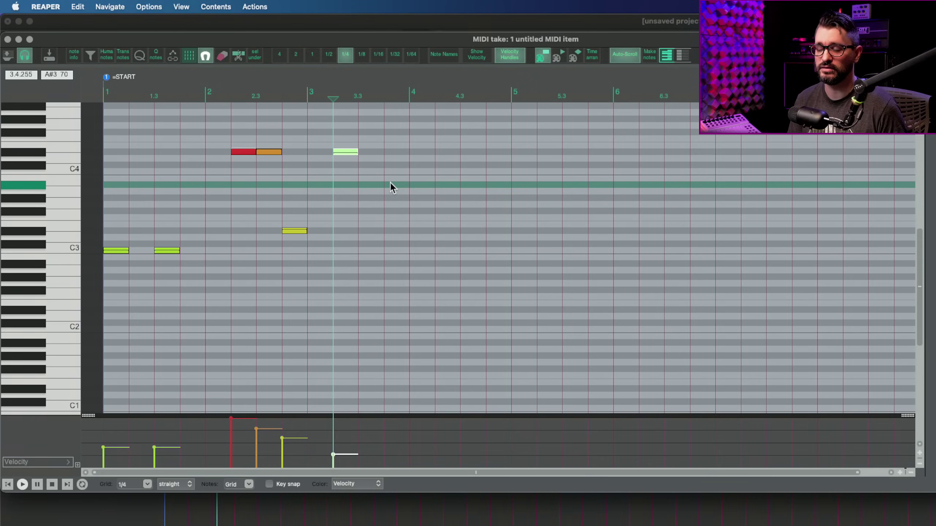
# Step: Shift the green note slightly off the grid, then nudge the orange and yellow notes later
pyautogui.scroll(3, 461, 186)
pyautogui.scroll(10, 496, 186)
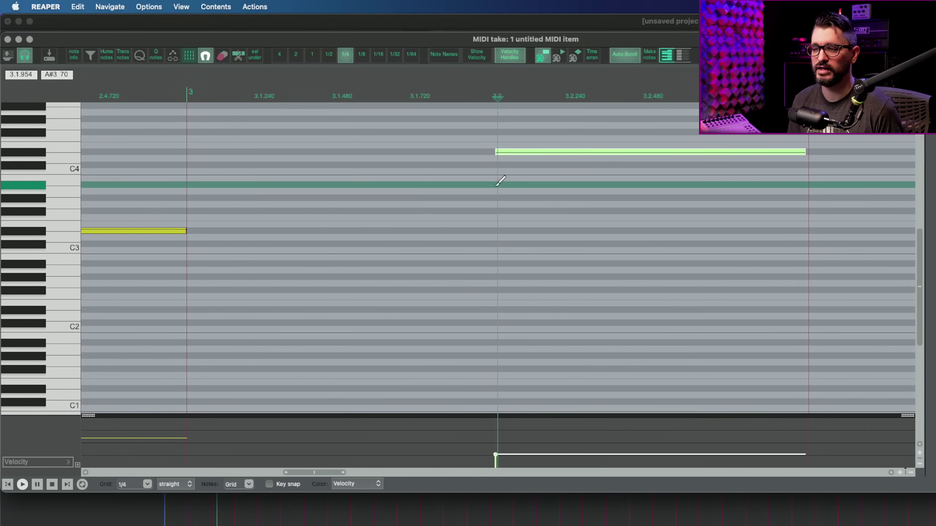
pyautogui.moveTo(517, 152); pyautogui.dragTo(515, 153)
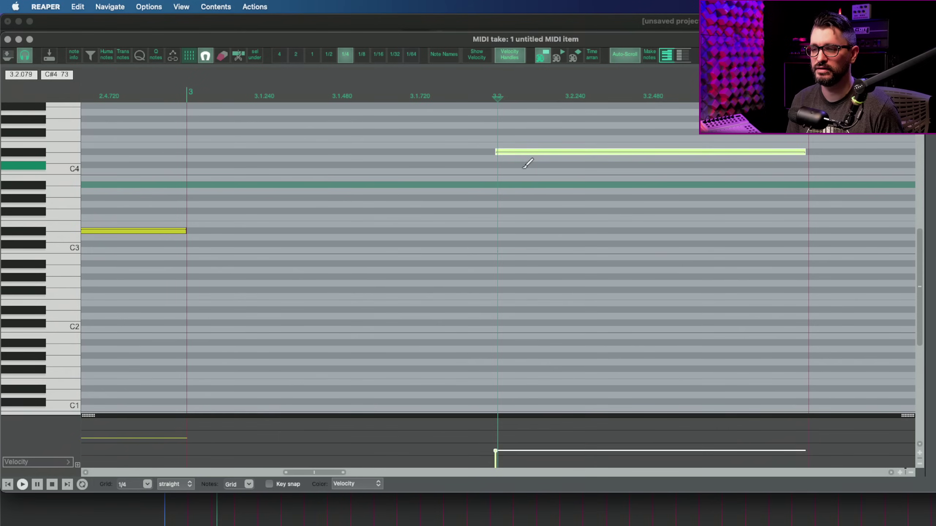
pyautogui.scroll(-3, 505, 178)
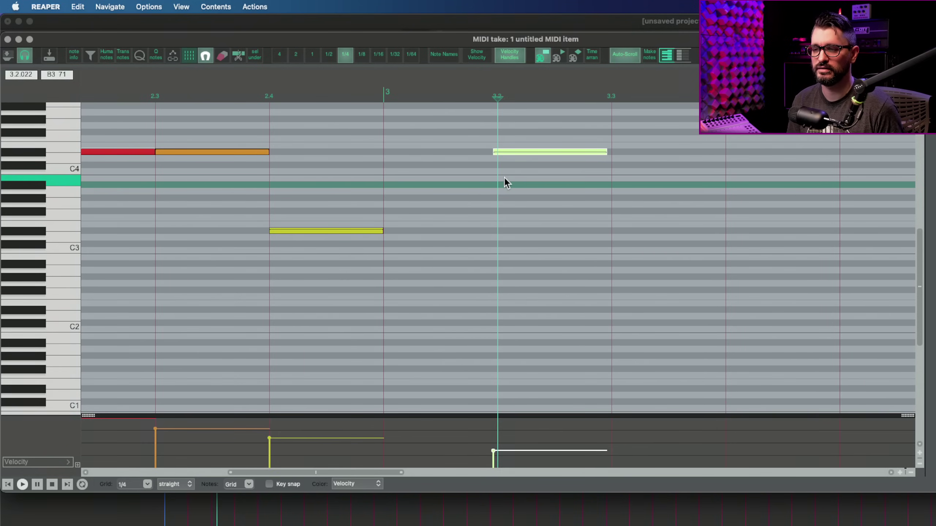
pyautogui.press('Left')
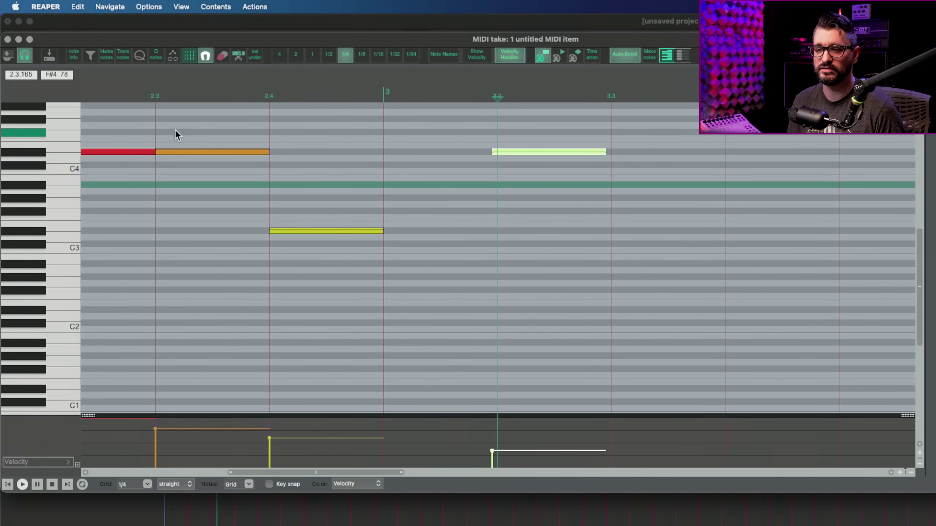
pyautogui.moveTo(175, 130); pyautogui.dragTo(398, 266)
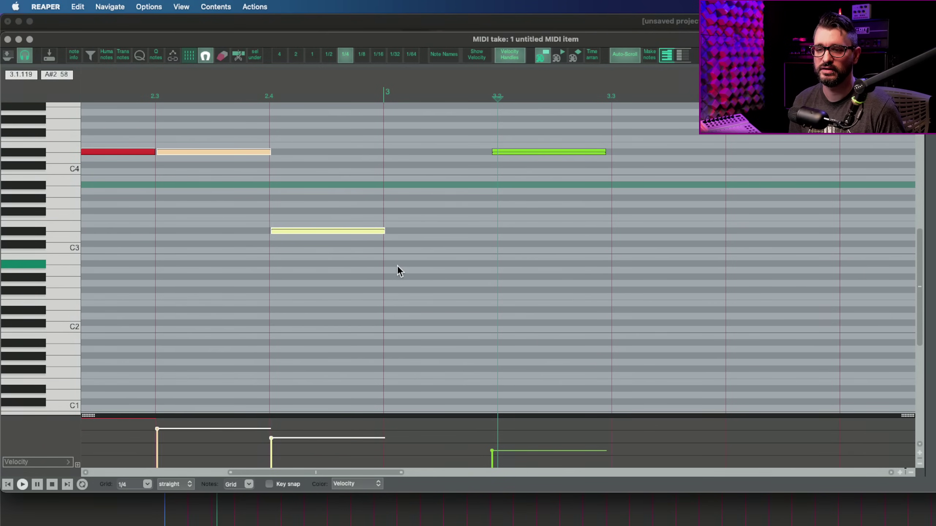
pyautogui.press('Right')
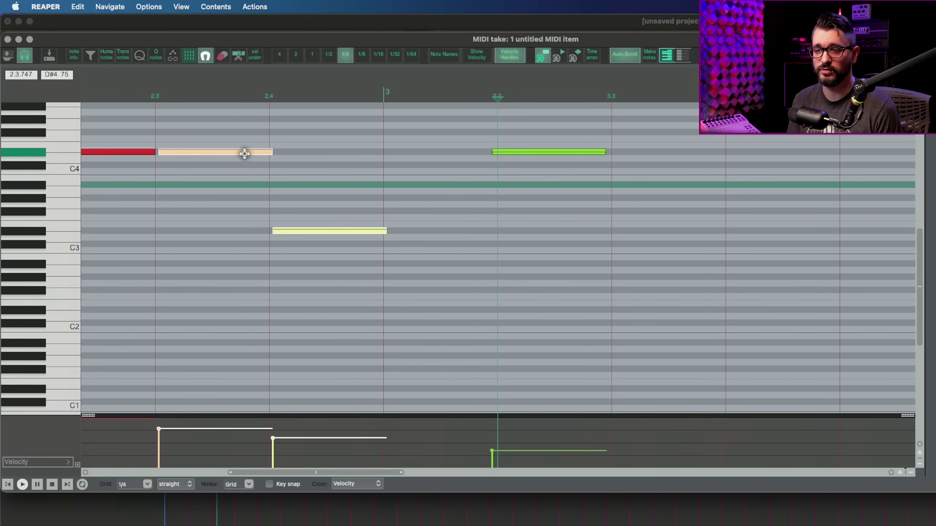
# Step: Snap the orange, yellow and green notes to grid lines, then pull green just before beat 3.2
pyautogui.moveTo(244, 154); pyautogui.dragTo(233, 155)
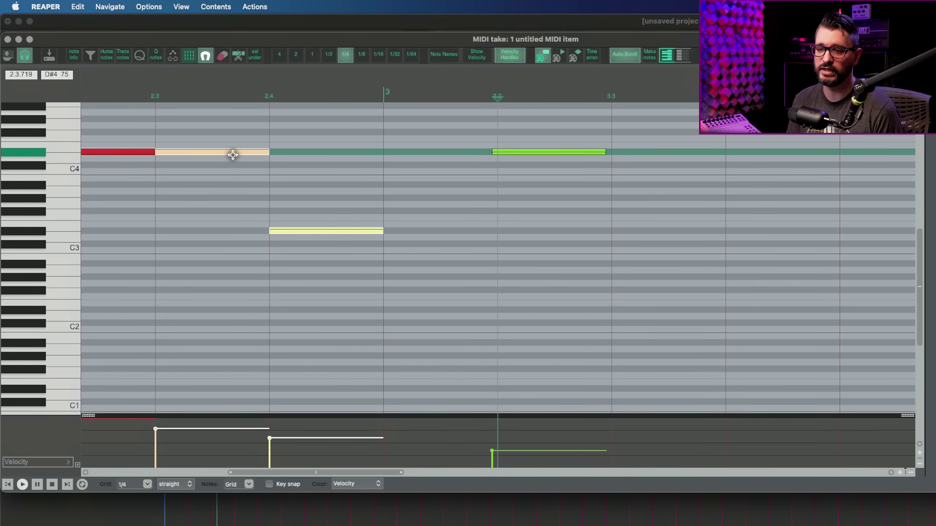
pyautogui.moveTo(559, 151); pyautogui.dragTo(570, 151)
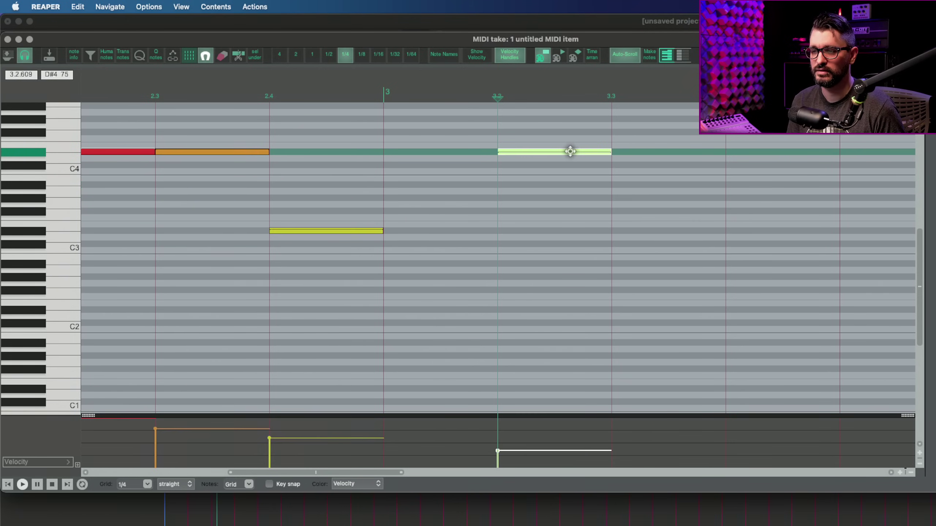
pyautogui.scroll(-5, 399, 189)
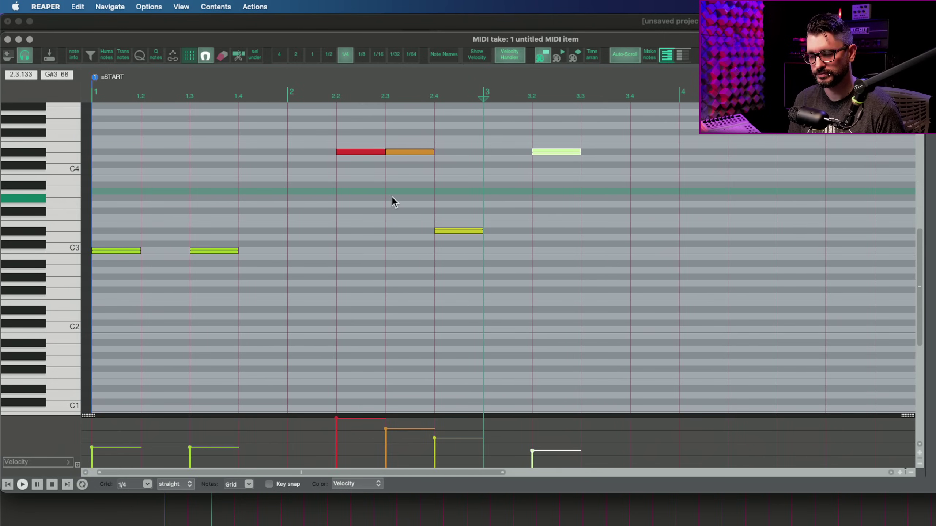
pyautogui.click(533, 151)
pyautogui.scroll(5, 533, 152)
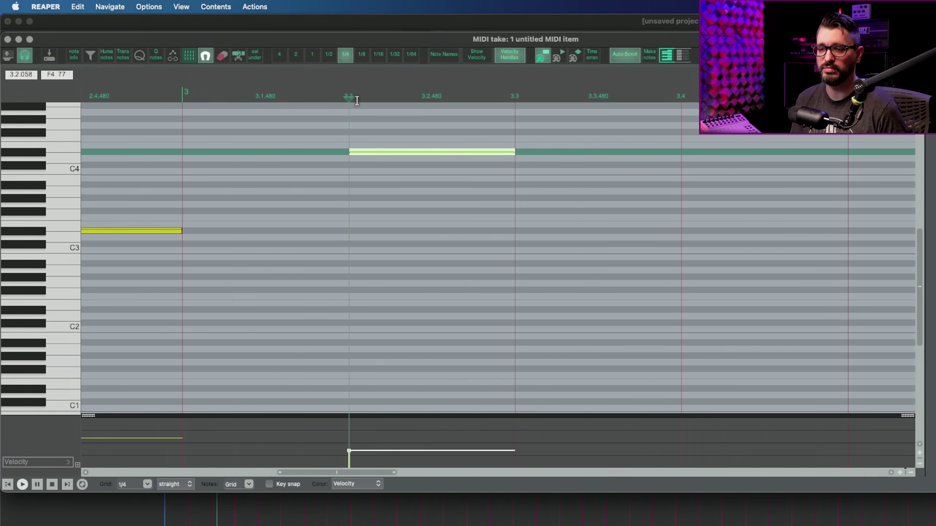
pyautogui.scroll(2, 374, 147)
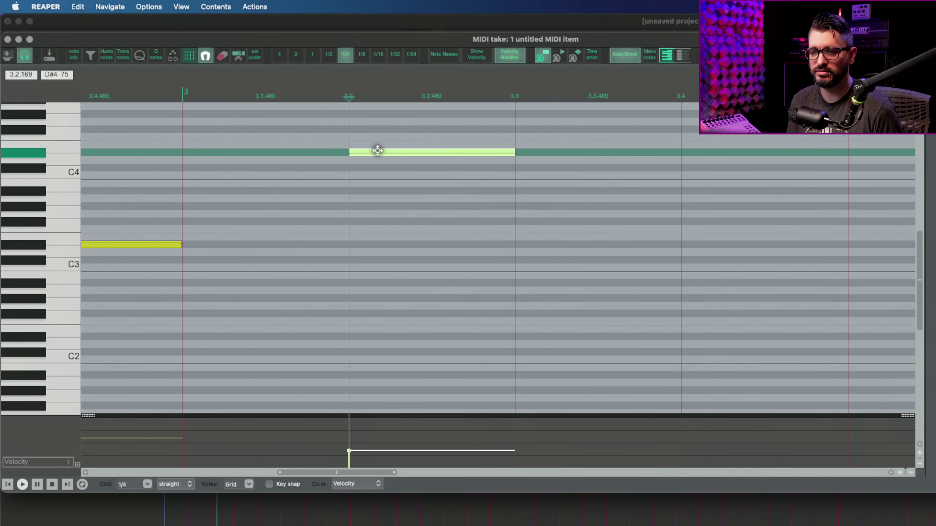
pyautogui.moveTo(377, 150); pyautogui.dragTo(374, 149)
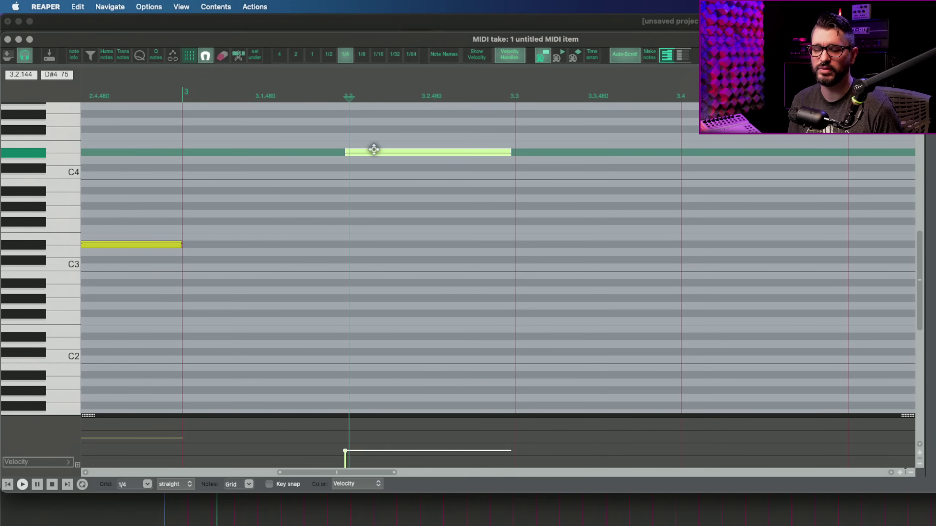
# Step: Identify the move-notes-left/right-one-pixel actions via Find shortcut, then close the Actions list
pyautogui.press('?')
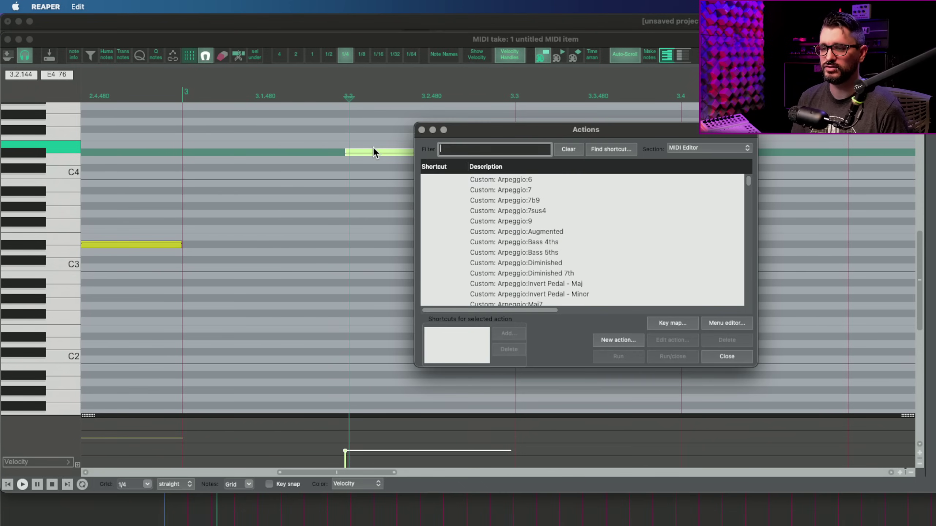
pyautogui.click(609, 149)
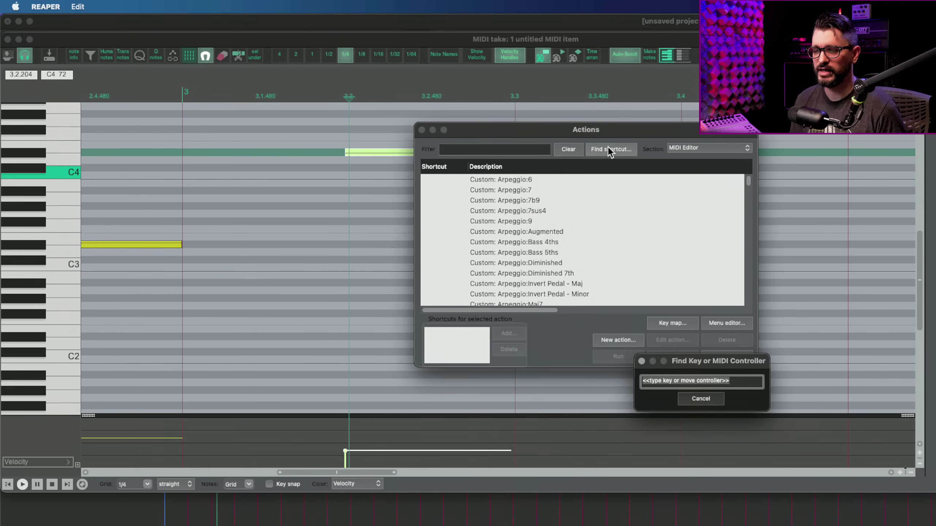
pyautogui.press('super+shift+Left')
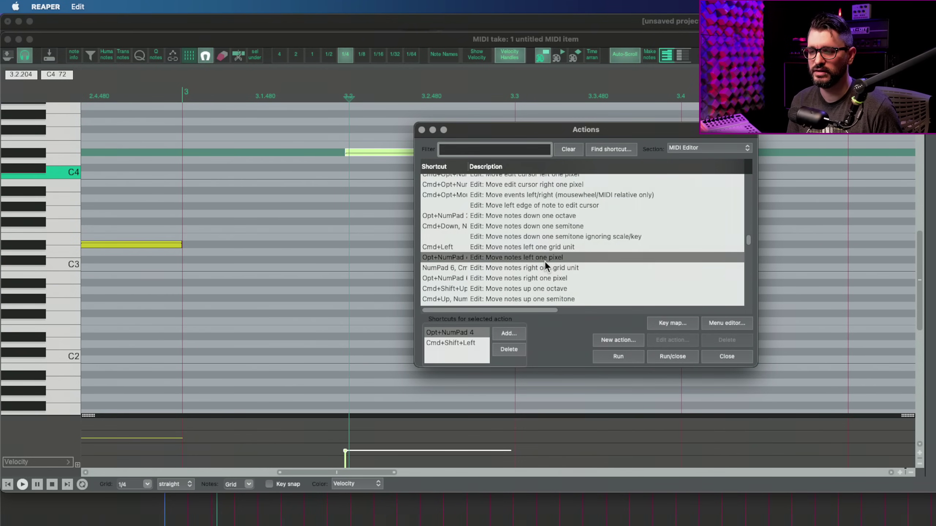
pyautogui.click(551, 279)
pyautogui.scroll(-1, 588, 276)
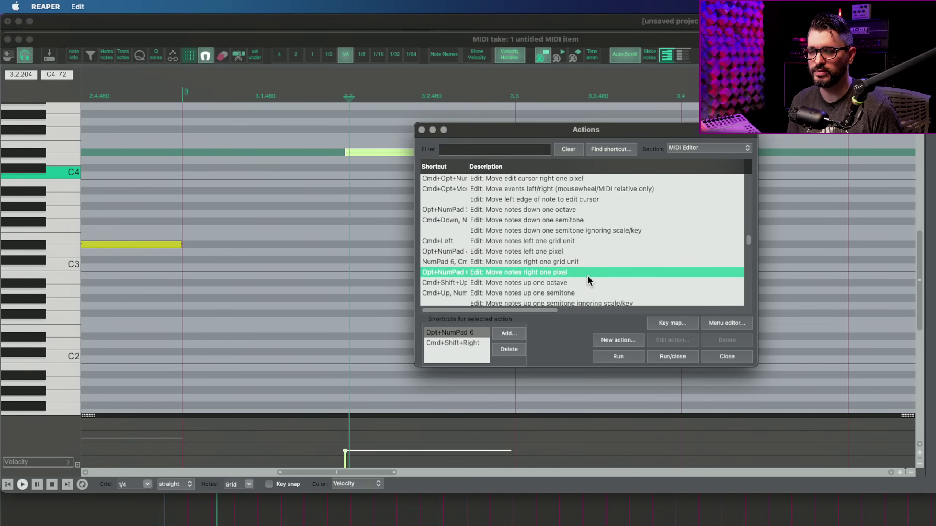
pyautogui.scroll(-1, 587, 276)
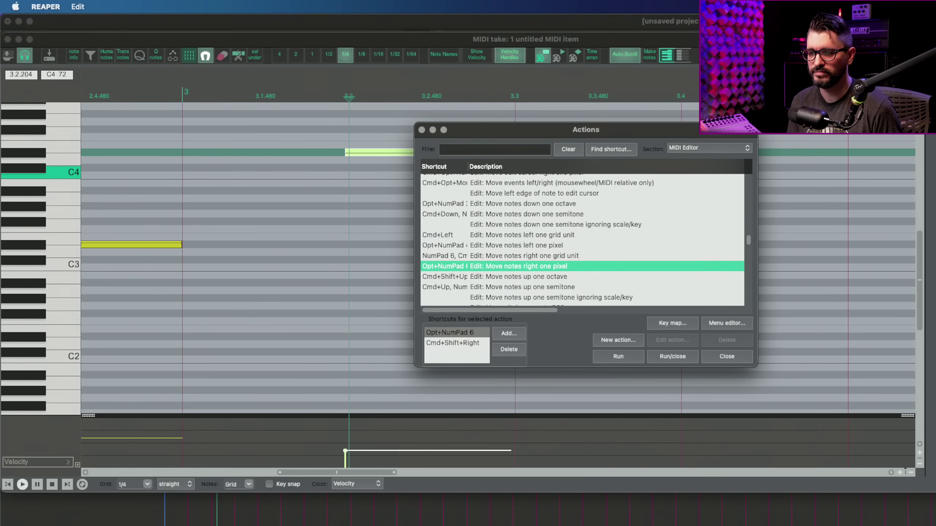
pyautogui.click(620, 151)
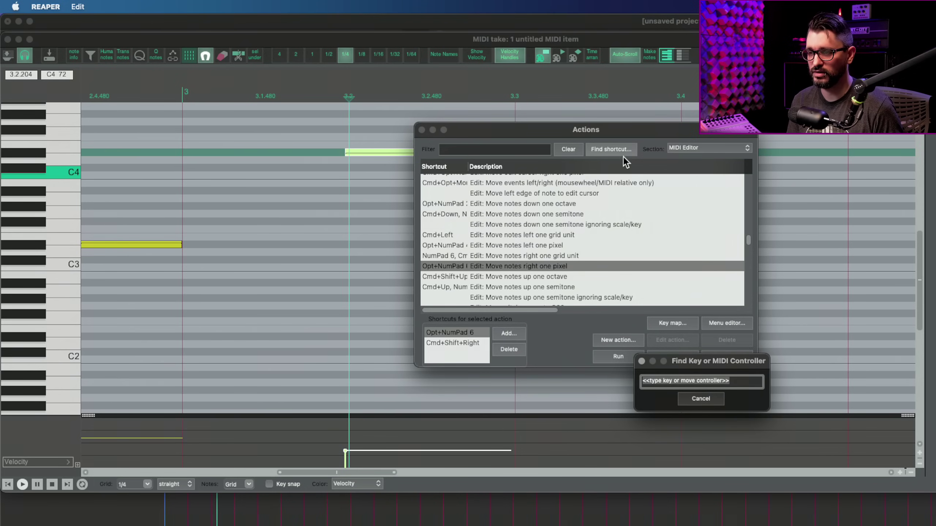
pyautogui.scroll(-1, 710, 380)
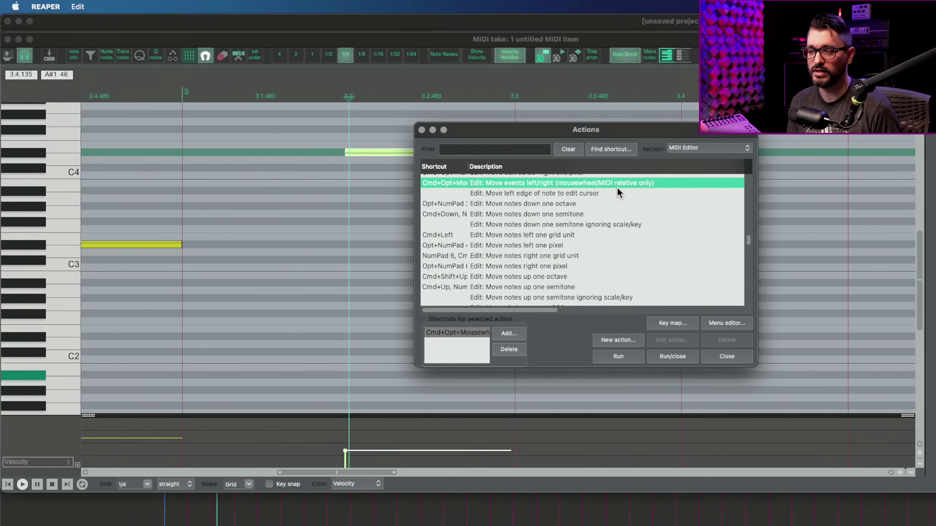
pyautogui.press('Escape')
pyautogui.scroll(2, 387, 156)
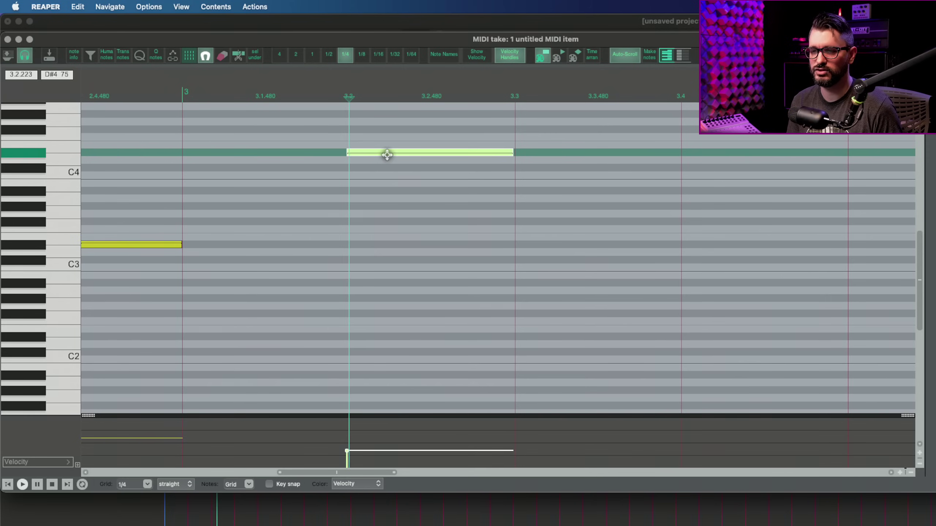
# Step: Play and stop to place the edit cursor, then move the light-green note to start at 2.4
pyautogui.press('space')
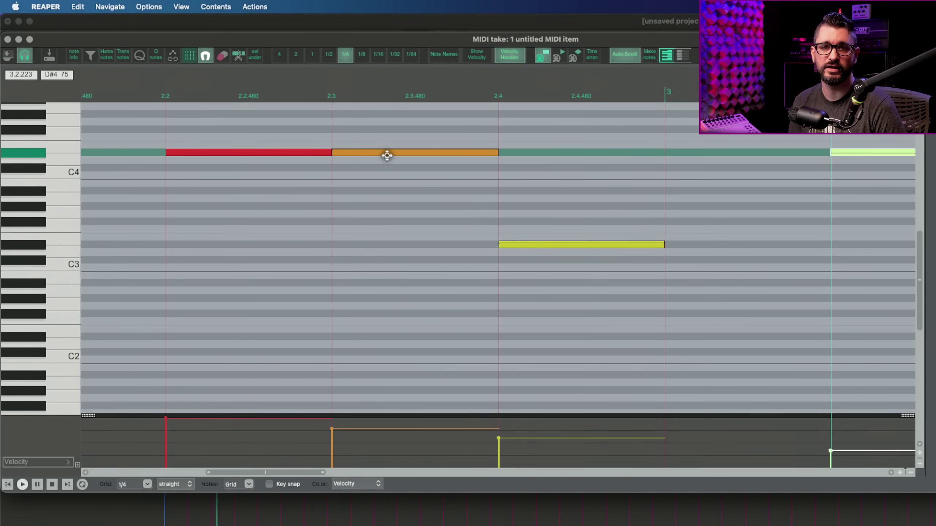
pyautogui.press('space')
pyautogui.scroll(-5, 456, 195)
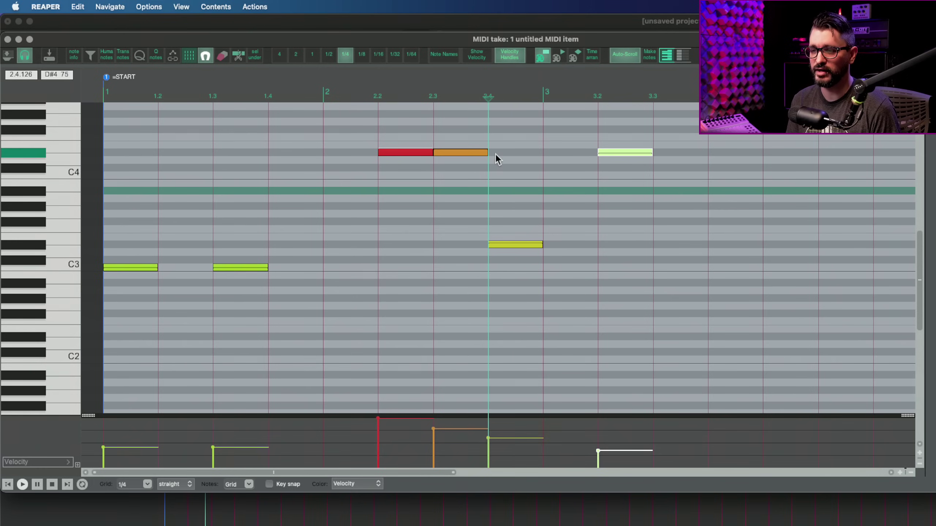
pyautogui.press('super+x')
pyautogui.press('super+v')
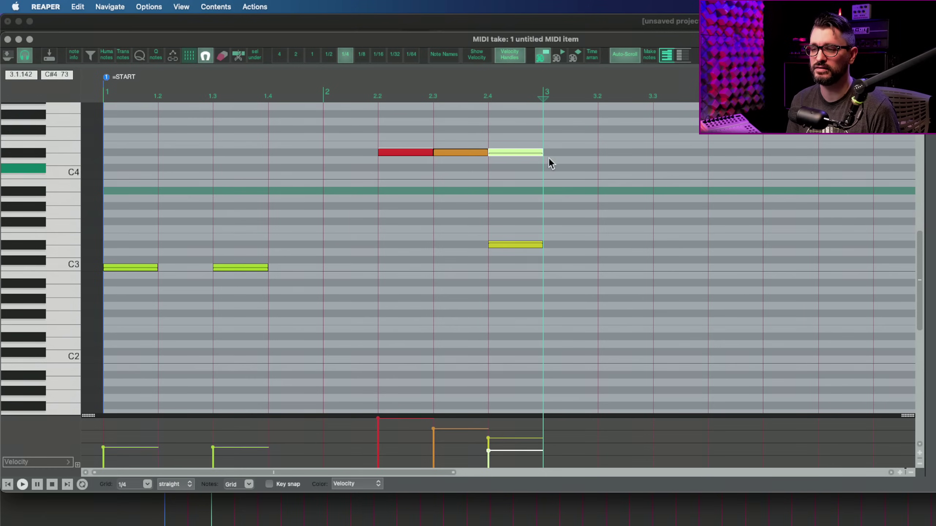
# Step: Select the red, orange, light-green and yellow notes and paste them at bar 4
pyautogui.moveTo(550, 259); pyautogui.dragTo(372, 146)
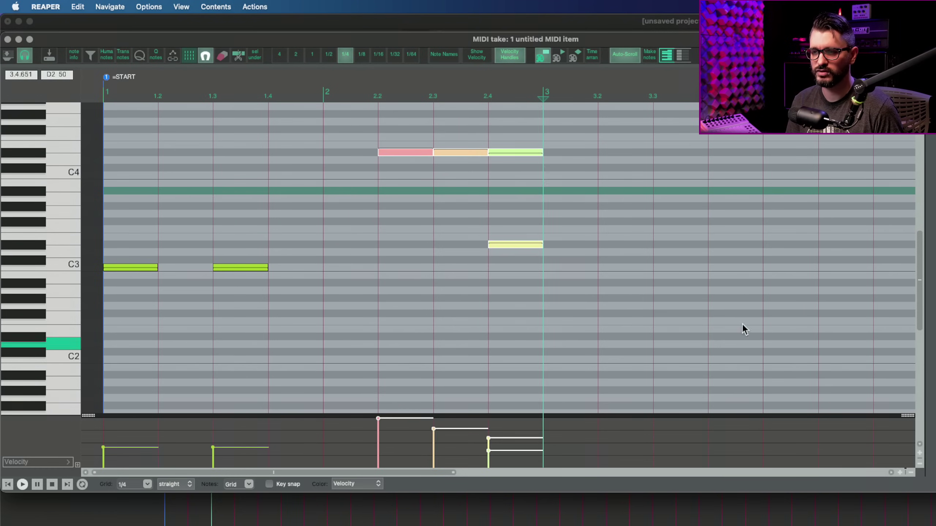
pyautogui.press('Right')
pyautogui.press('Right')
pyautogui.press('Right')
pyautogui.press('Right')
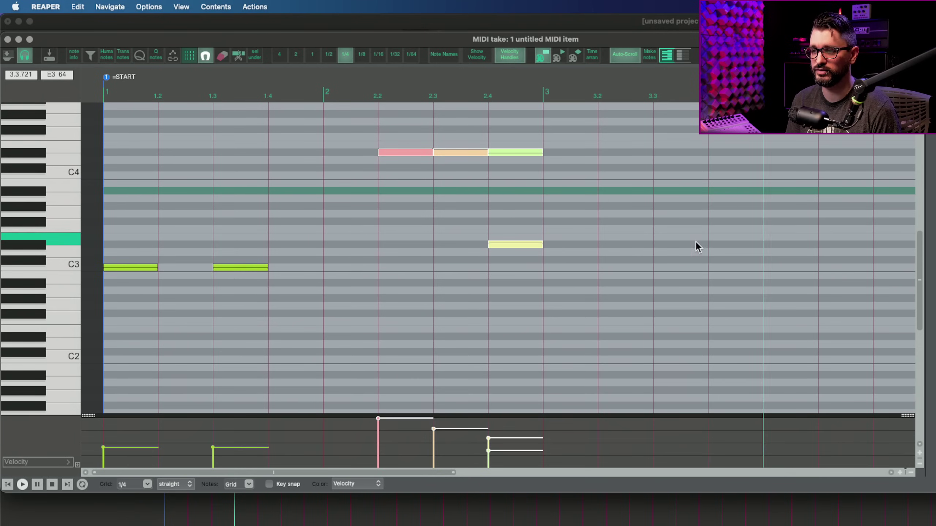
pyautogui.press('super+v')
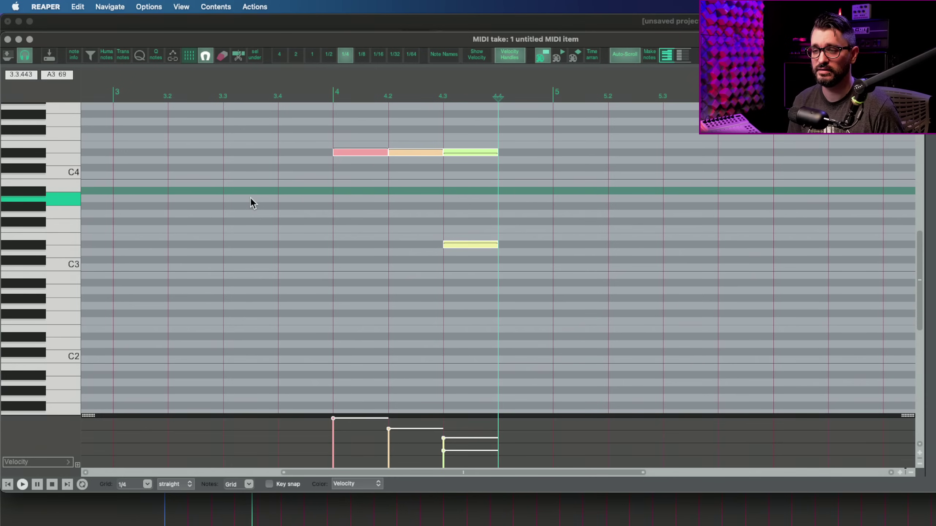
pyautogui.hotkey('shift', '/')
pyautogui.click(590, 151)
pyautogui.press('y')
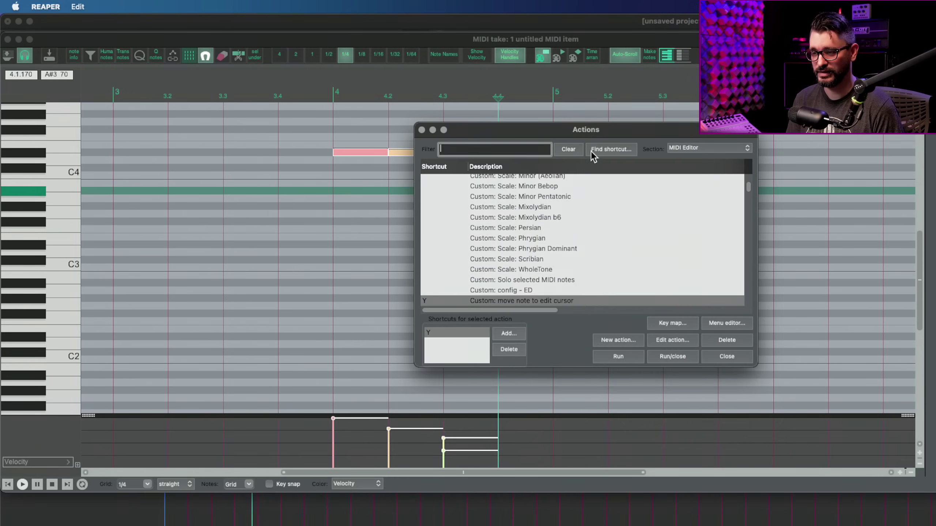
pyautogui.scroll(-1, 587, 277)
pyautogui.click(690, 341)
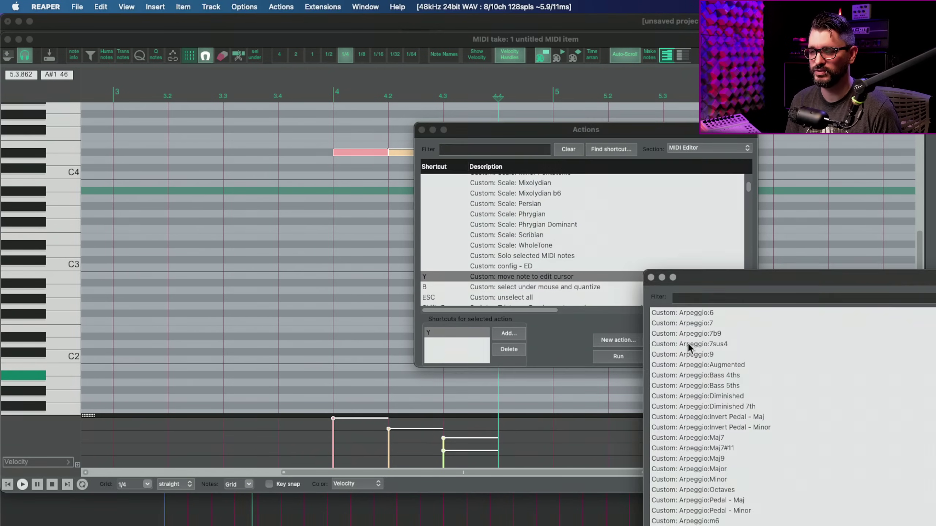
pyautogui.moveTo(879, 292); pyautogui.dragTo(285, 64)
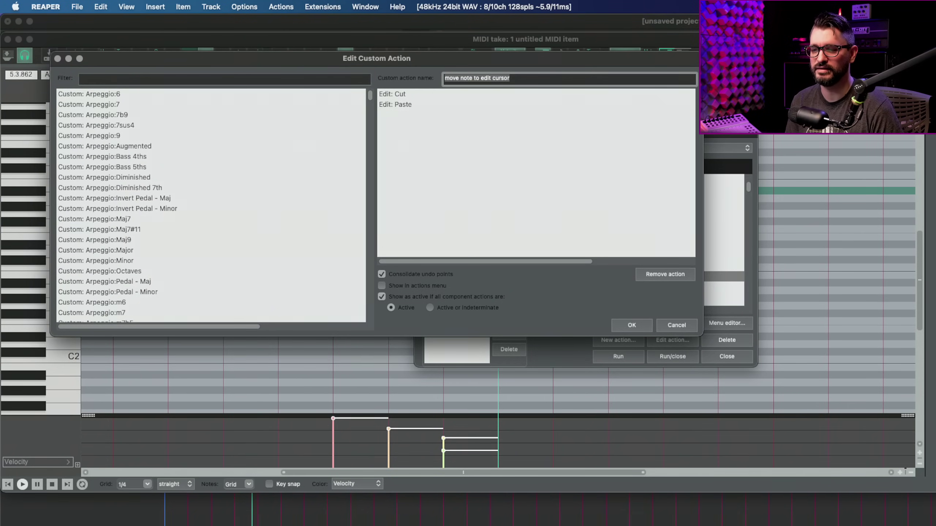
pyautogui.click(633, 326)
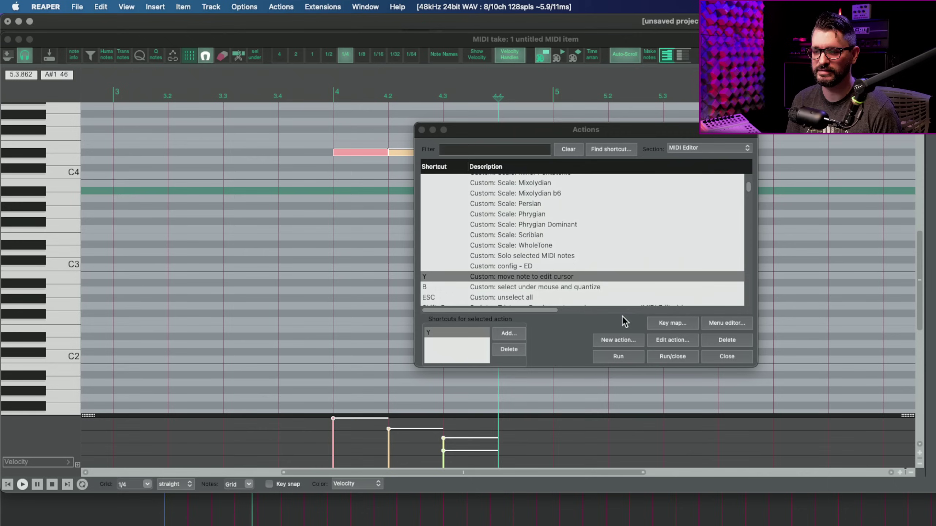
pyautogui.scroll(-1, 603, 274)
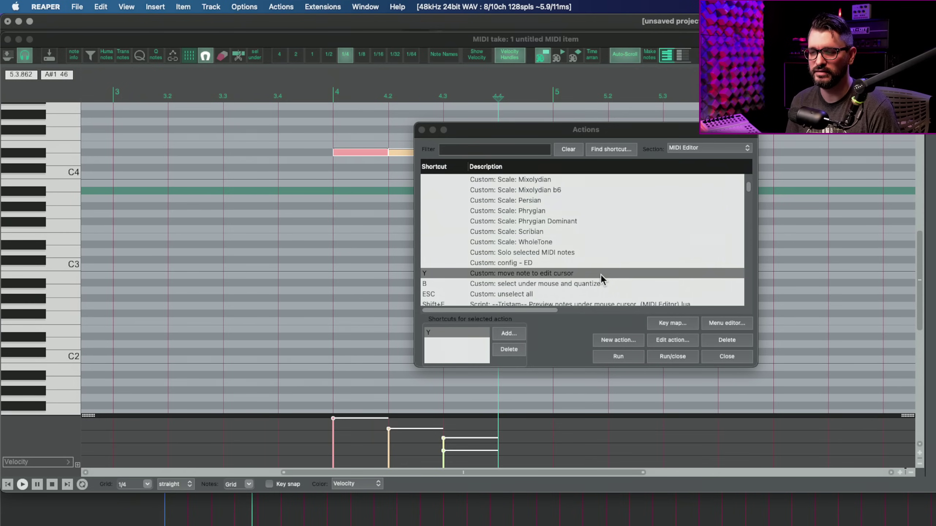
pyautogui.scroll(-1, 601, 275)
pyautogui.click(515, 149)
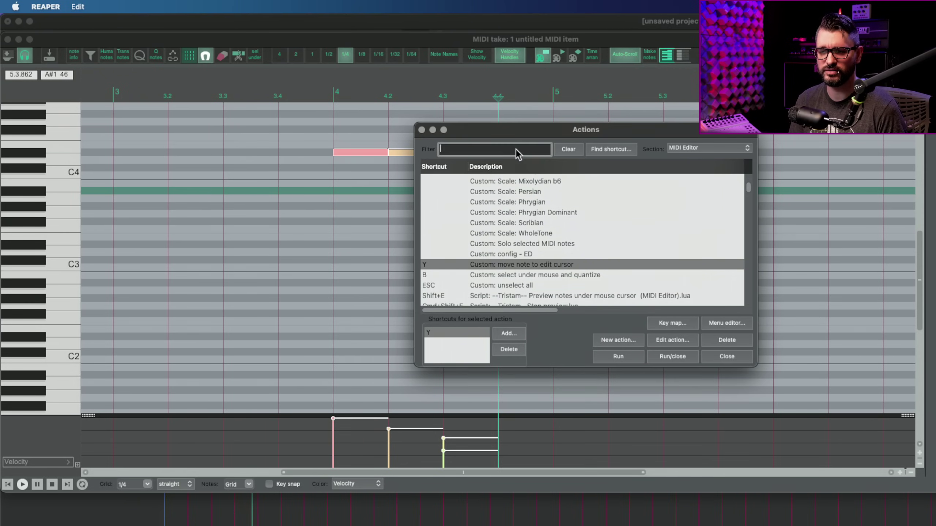
pyautogui.write('move note to cursor')
pyautogui.click(597, 259)
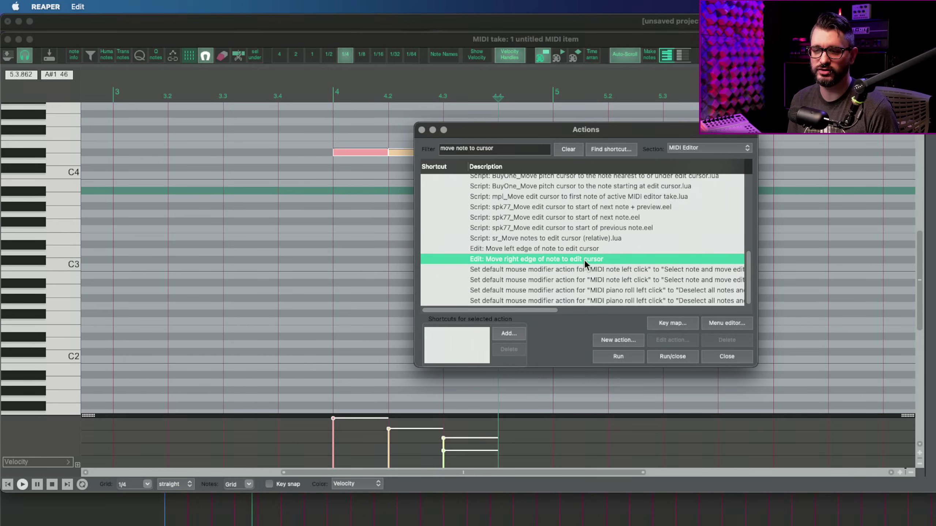
pyautogui.click(583, 253)
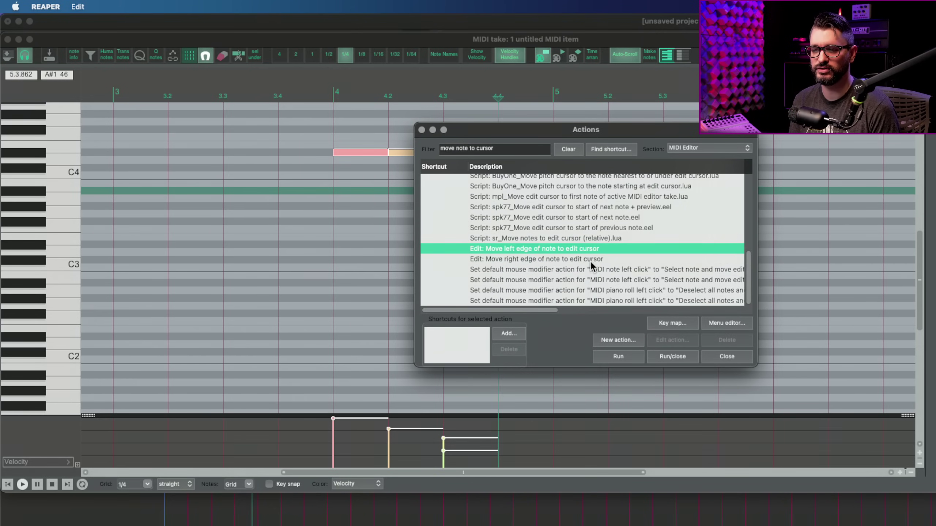
pyautogui.click(589, 261)
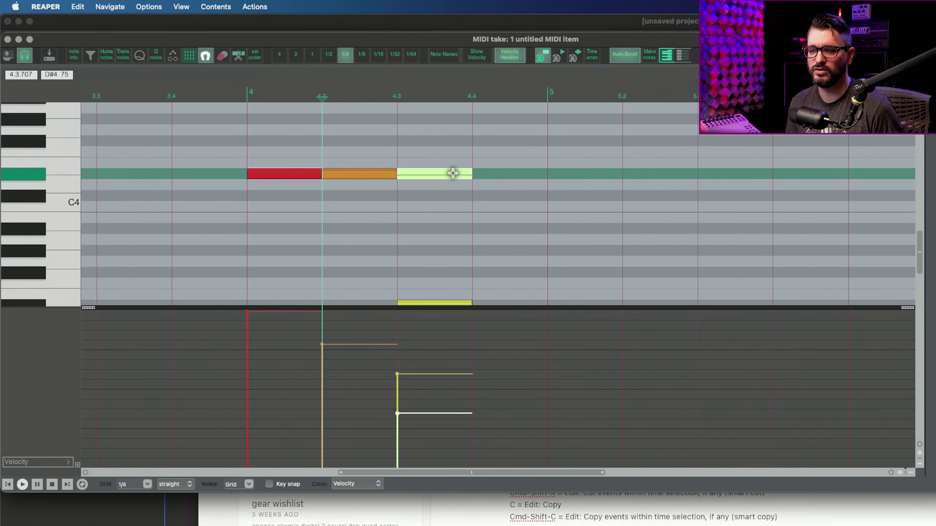
# Step: Tweak the light-green note's velocity, add a 07 Volume MSB lane, and draw a rising-then-falling curve
pyautogui.moveTo(454, 175); pyautogui.dragTo(455, 177)
pyautogui.click(78, 464)
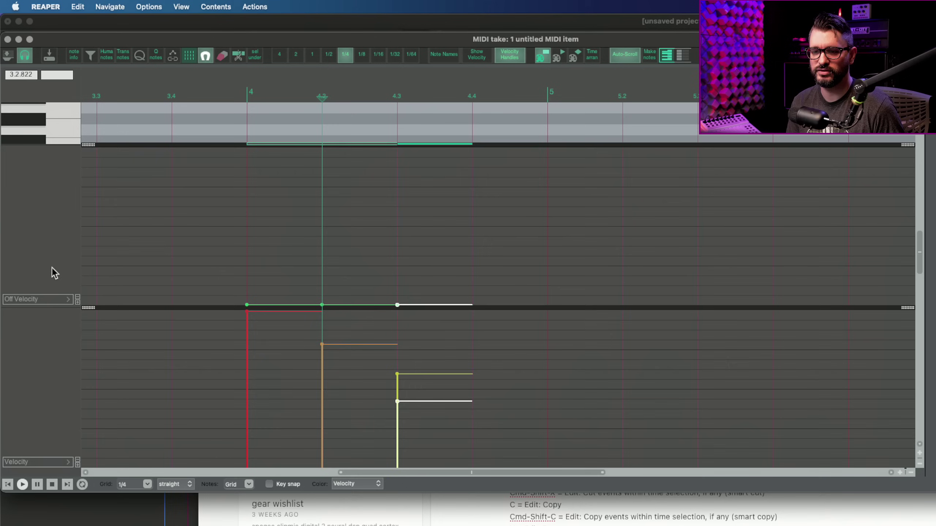
pyautogui.click(46, 302)
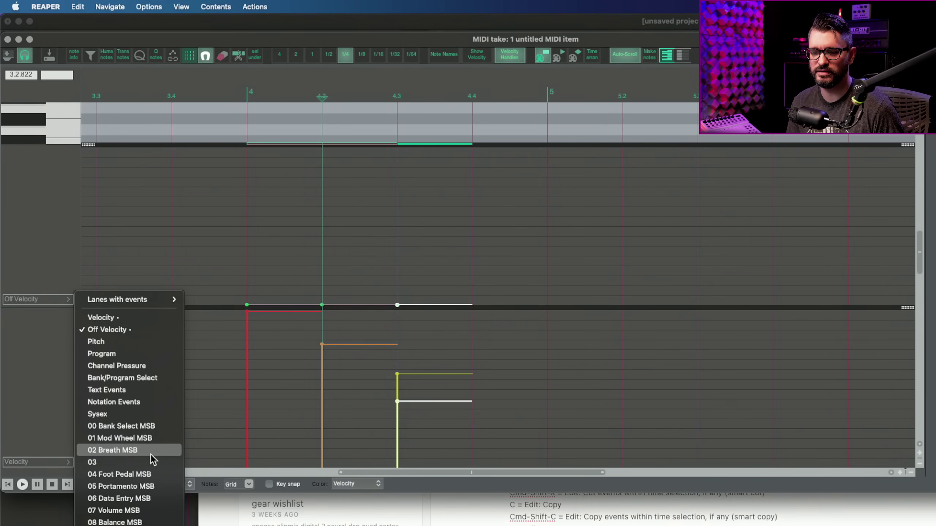
pyautogui.click(151, 511)
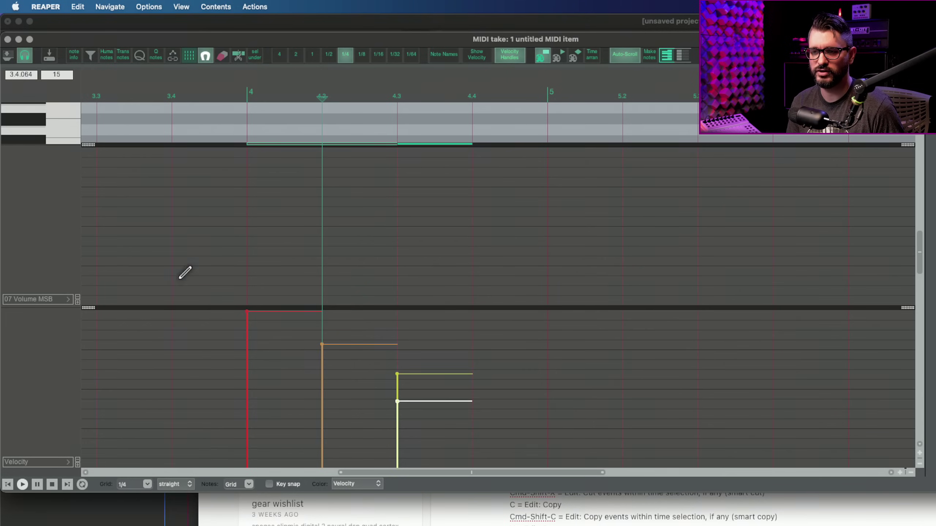
pyautogui.moveTo(247, 288)
pyautogui.mouseDown()
pyautogui.moveTo(378, 167)
pyautogui.moveTo(646, 194)
pyautogui.moveTo(622, 216)
pyautogui.mouseUp()
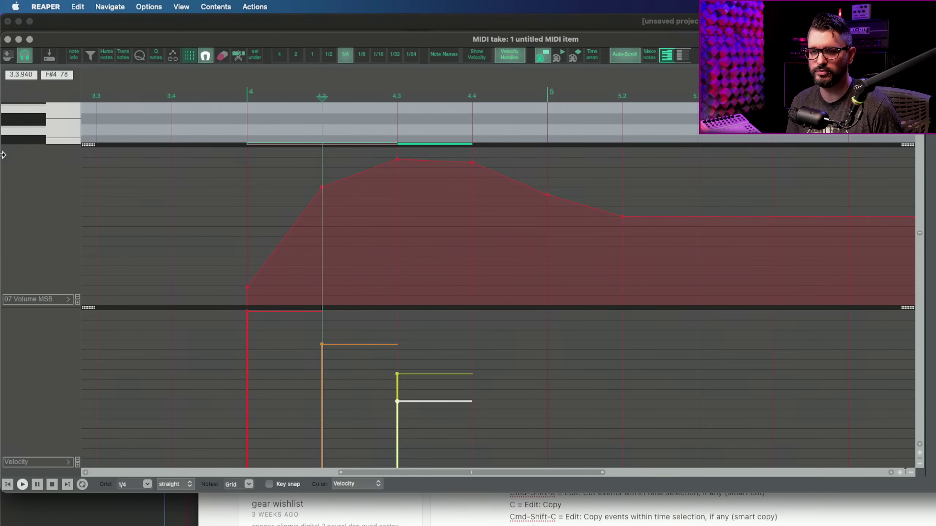
# Step: Enlarge the piano roll and lower the volume curve's peak points around the 4.3 note
pyautogui.moveTo(94, 146); pyautogui.dragTo(98, 205)
pyautogui.moveTo(428, 235); pyautogui.dragTo(515, 242)
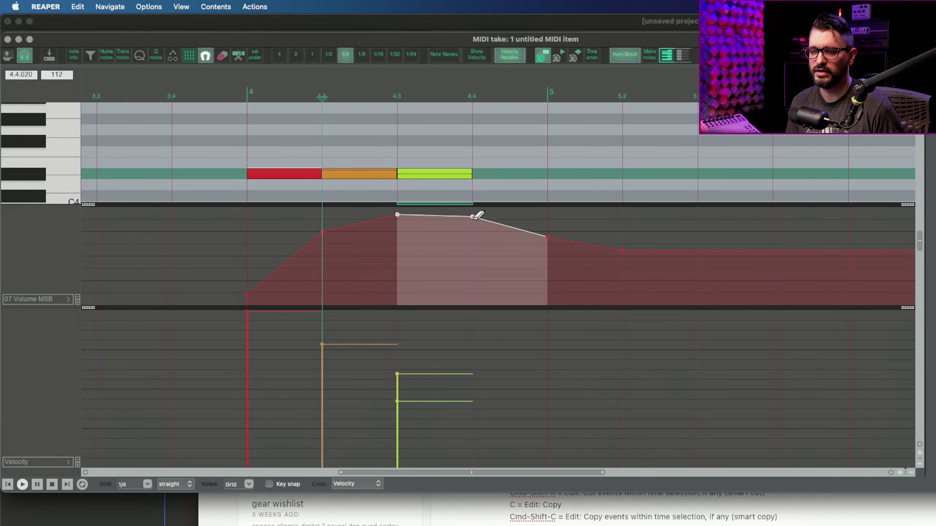
pyautogui.moveTo(477, 216); pyautogui.dragTo(477, 212)
pyautogui.click(443, 176)
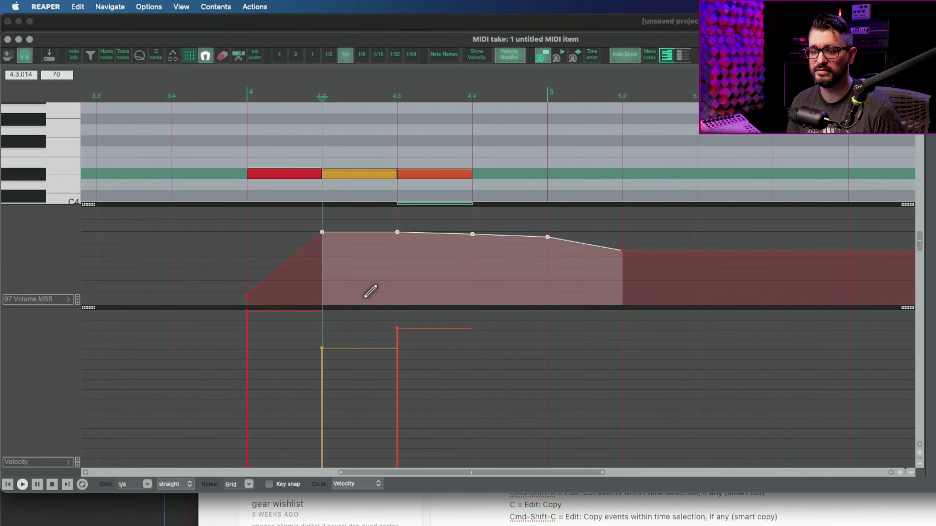
# Step: Select all three notes and Cmd+scroll their velocities so the second note dips
pyautogui.moveTo(316, 347); pyautogui.dragTo(456, 361)
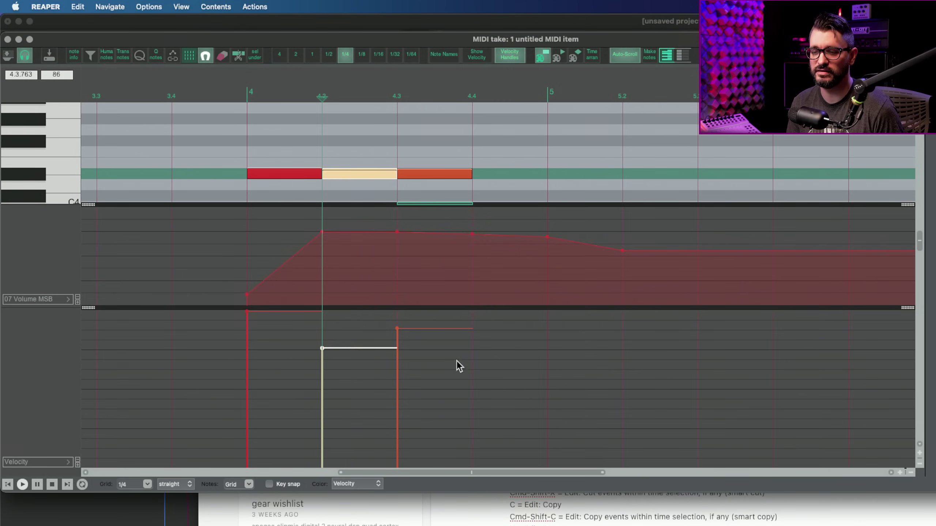
pyautogui.moveTo(245, 145); pyautogui.dragTo(526, 190)
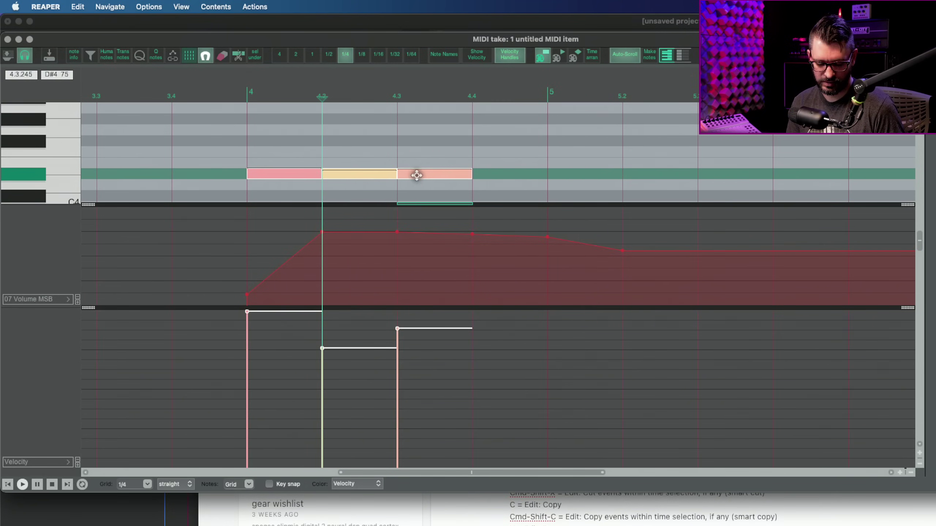
pyautogui.scroll(-3, 420, 173)
pyautogui.scroll(-4, 420, 182)
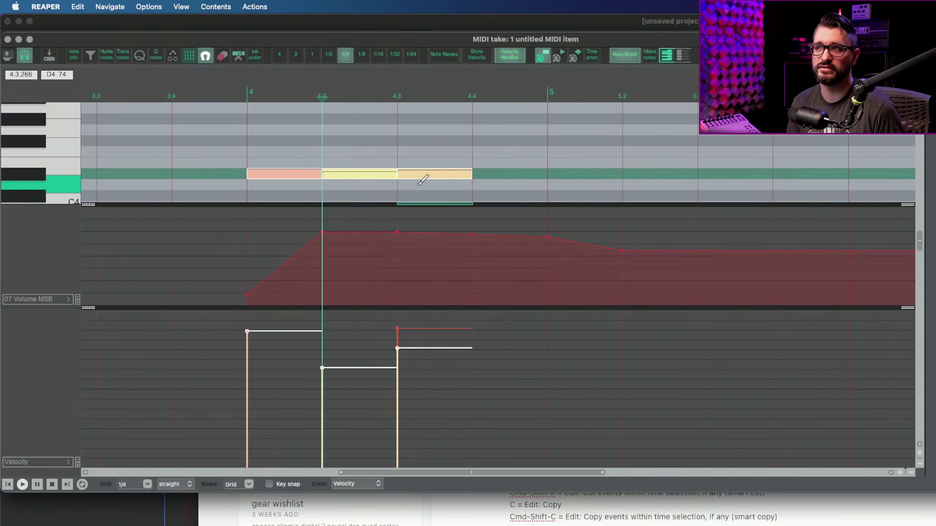
pyautogui.scroll(5, 421, 183)
pyautogui.scroll(-1, 422, 180)
pyautogui.scroll(2, 422, 180)
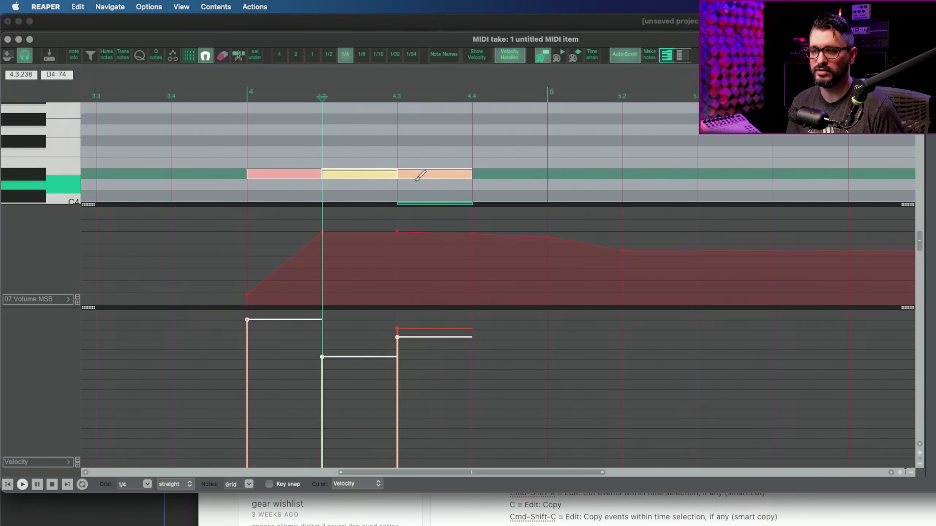
# Step: Reveal 'Edit: Adjust value for events' via Find shortcut with Cmd+mousewheel, then close the list
pyautogui.hotkey('shift', '/')
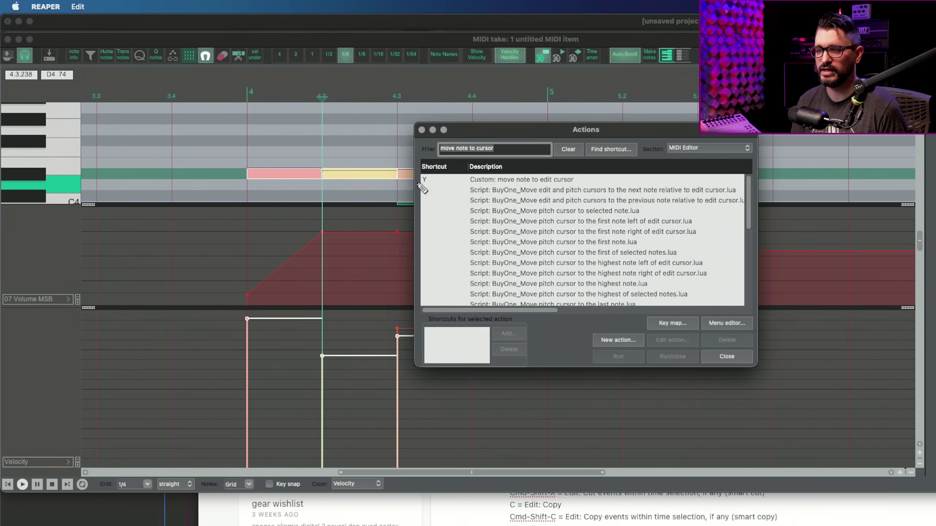
pyautogui.click(620, 150)
pyautogui.keyDown('super'); pyautogui.scroll(-1, 560, 278); pyautogui.keyUp('super')
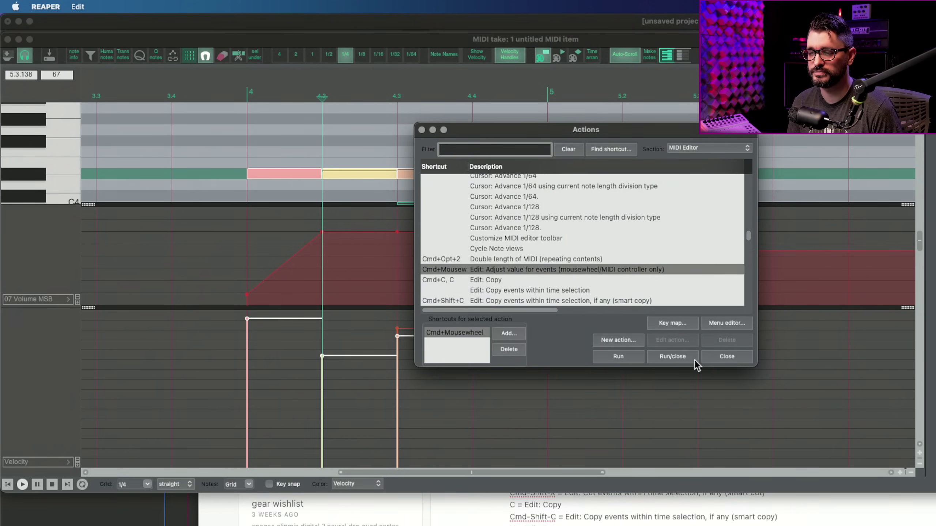
pyautogui.click(712, 358)
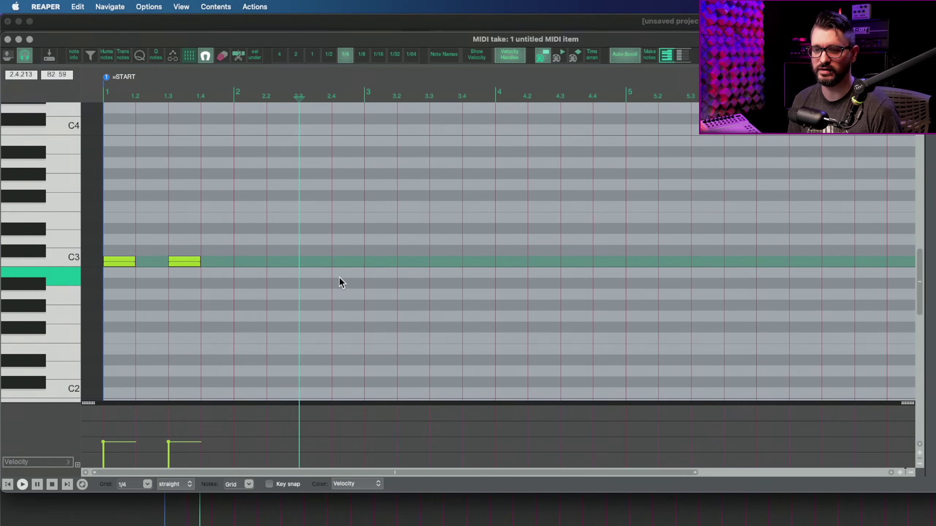
# Step: Start playback, move the pitch row up to about D#3, and step the edit cursor back to bar 3
pyautogui.press('space')
pyautogui.press('Up')
pyautogui.press('Up')
pyautogui.press('Up')
pyautogui.press('Up')
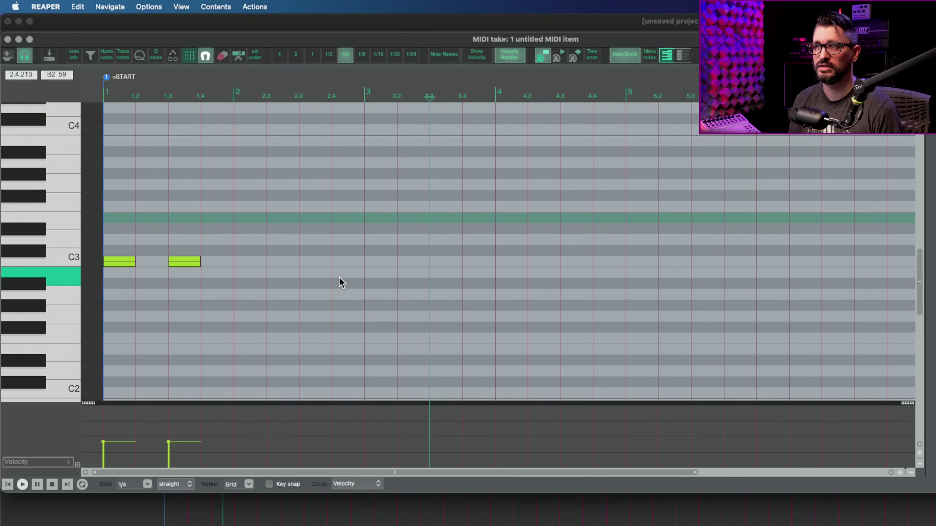
pyautogui.press('Down')
pyautogui.press('Down')
pyautogui.press('Down')
pyautogui.press('Down')
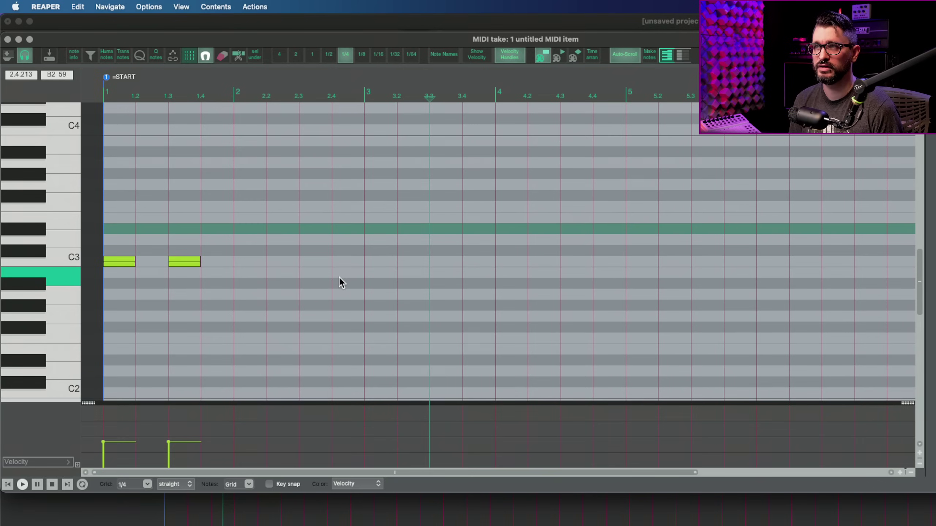
pyautogui.press('Up')
pyautogui.press('Up')
pyautogui.press('Up')
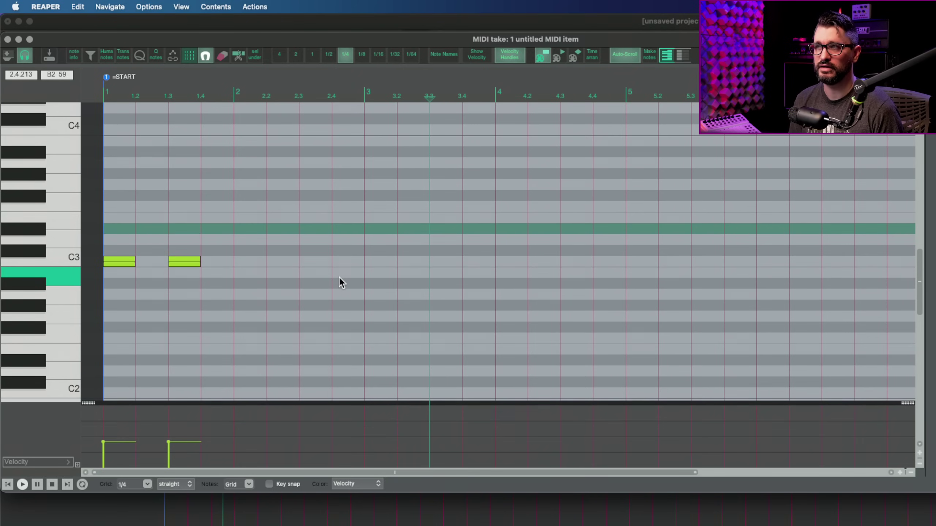
pyautogui.press('Left')
pyautogui.press('Left')
pyautogui.press('Left')
pyautogui.press('Left')
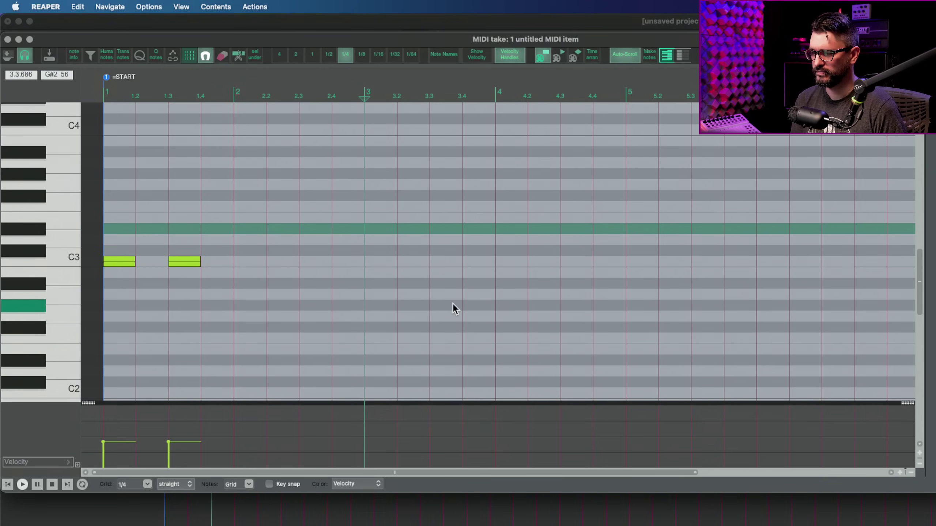
pyautogui.hotkey('shift', '/')
pyautogui.click(609, 149)
pyautogui.press('Left')
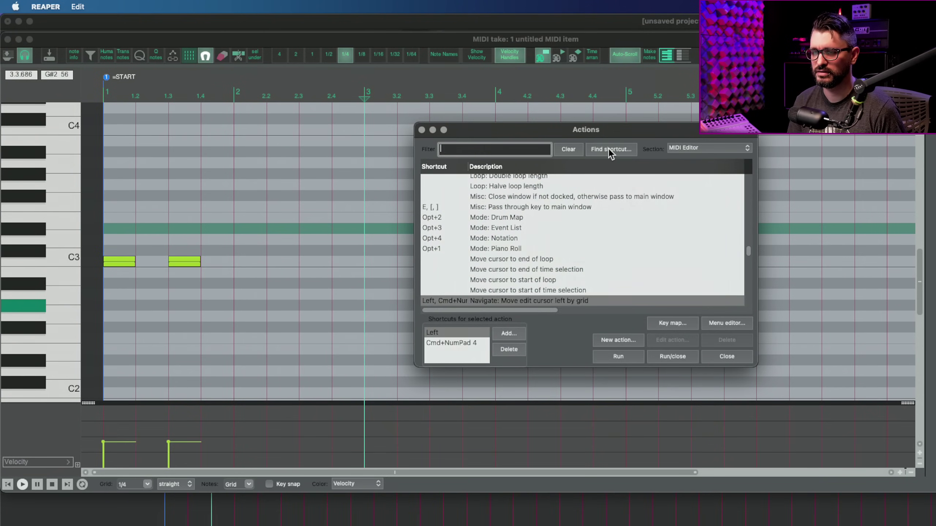
pyautogui.scroll(-3, 554, 302)
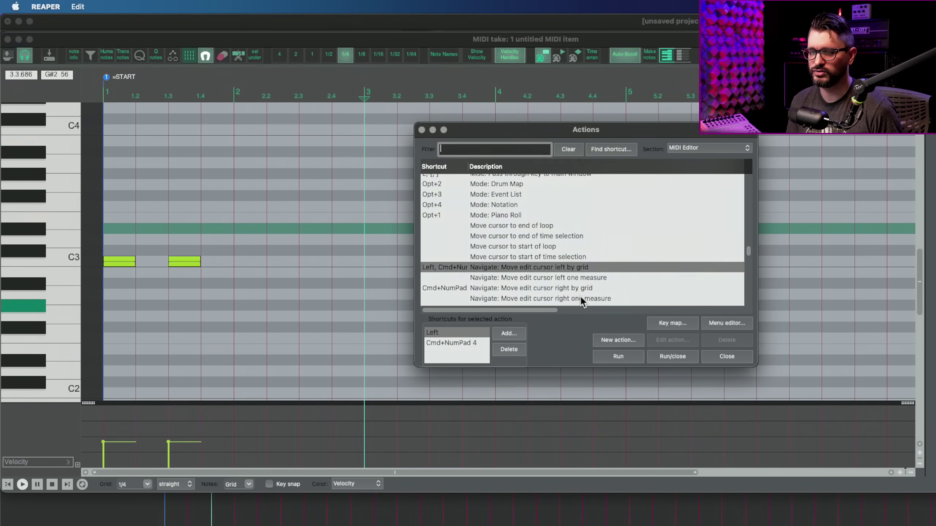
pyautogui.click(613, 152)
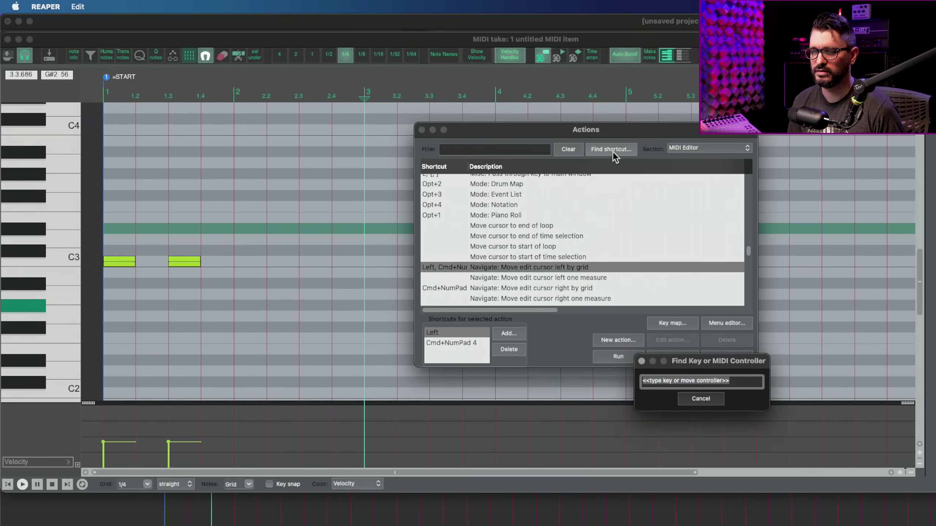
pyautogui.press('Right')
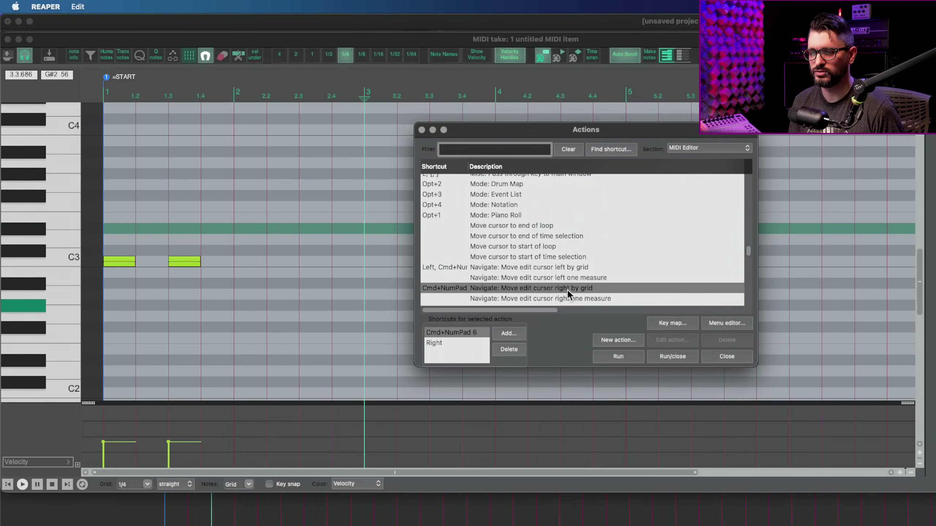
pyautogui.click(631, 150)
pyautogui.press('Down')
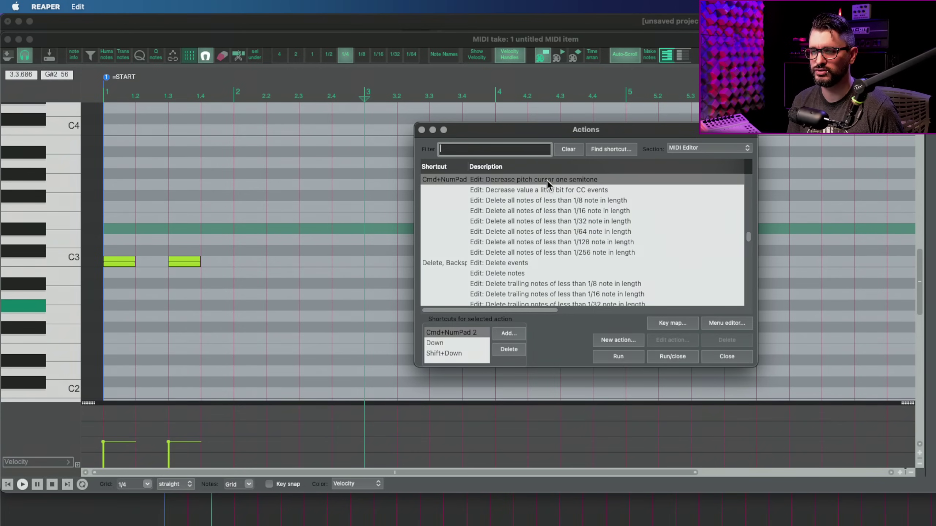
pyautogui.click(611, 149)
pyautogui.press('Up')
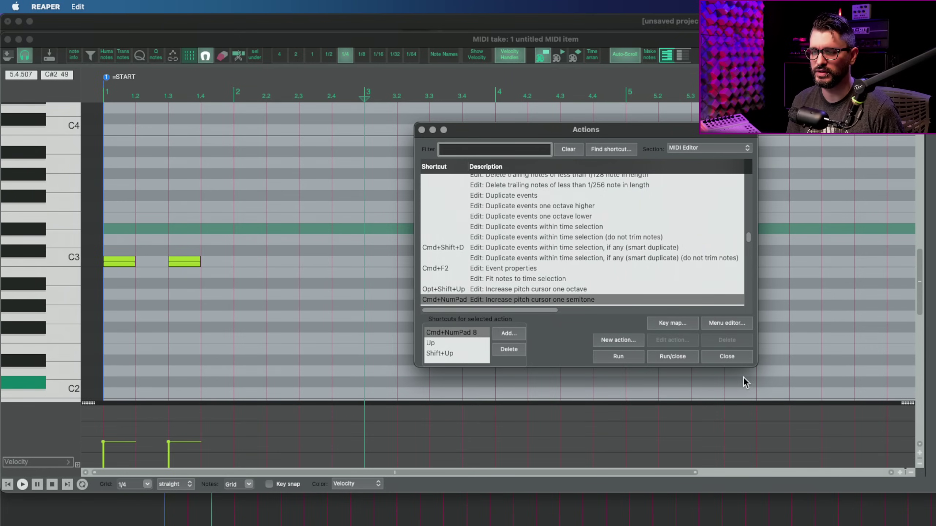
pyautogui.click(741, 358)
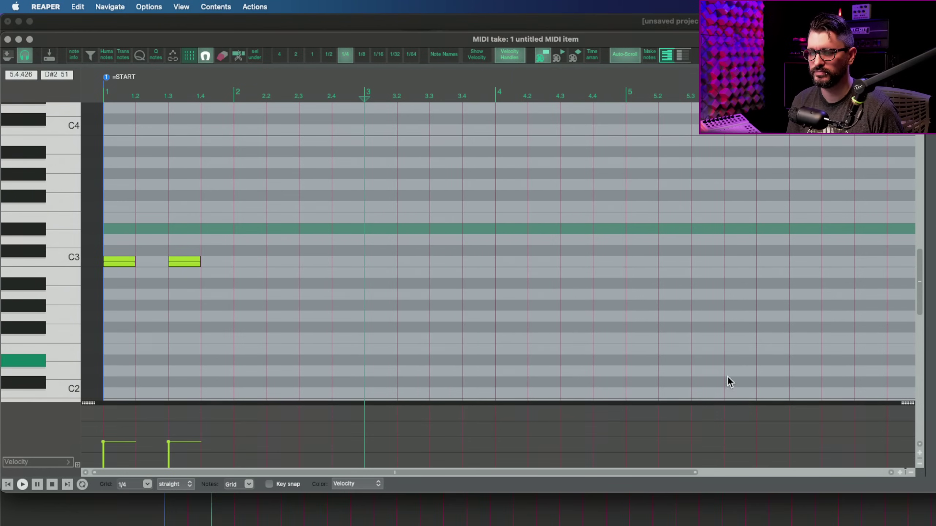
# Step: Step-enter notes at D#3 on beat 3, at 3.2, a higher one at bar 4, and C3 at 4.3
pyautogui.click(370, 233)
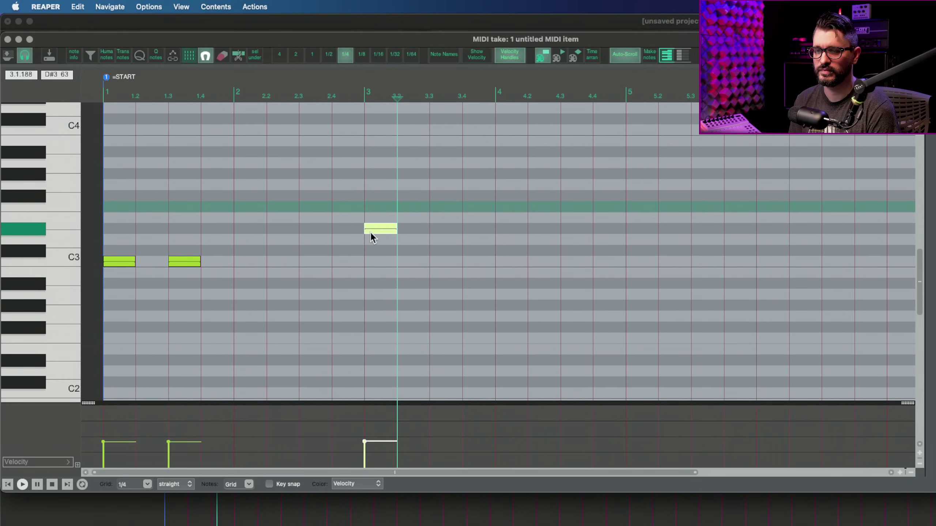
pyautogui.press('i')
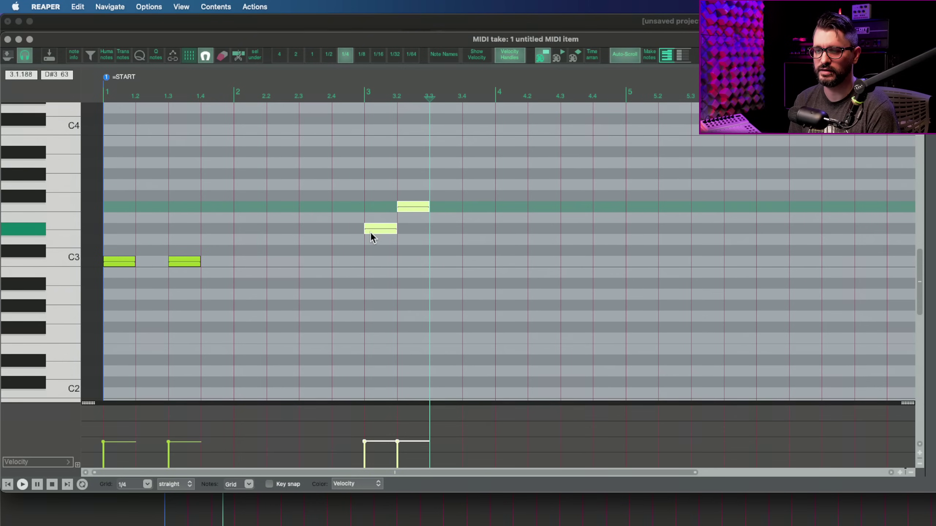
pyautogui.press('Right')
pyautogui.press('Right')
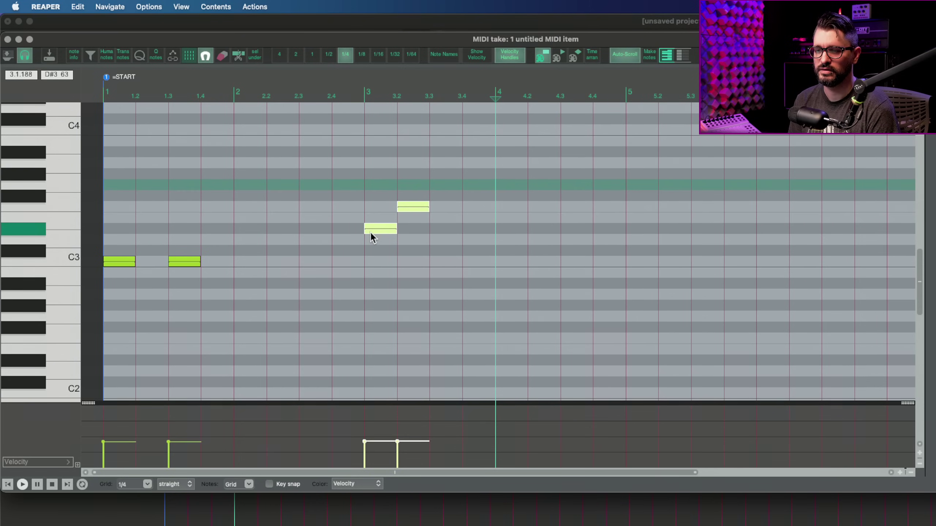
pyautogui.press('i')
pyautogui.press('Down')
pyautogui.press('Down')
pyautogui.press('Down')
pyautogui.press('Down')
pyautogui.press('Down')
pyautogui.press('Down')
pyautogui.press('Down')
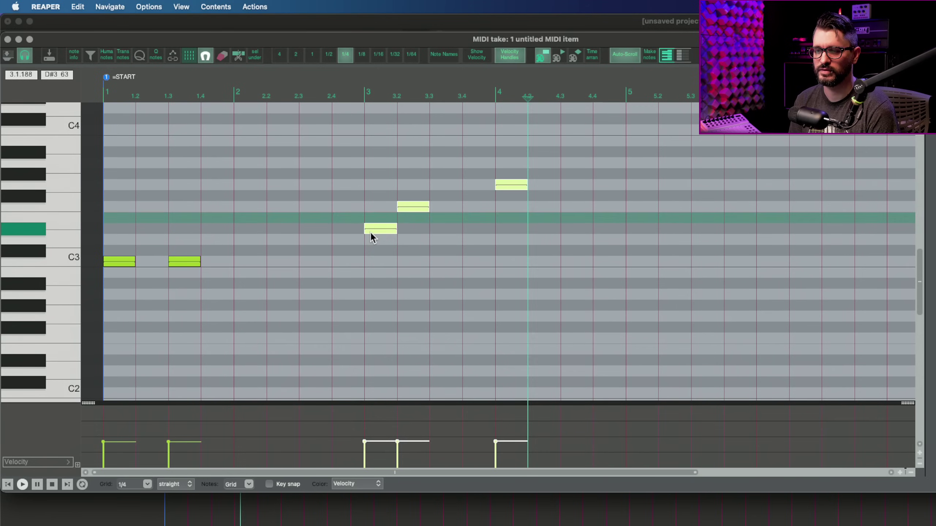
pyautogui.press('Right')
pyautogui.press('i')
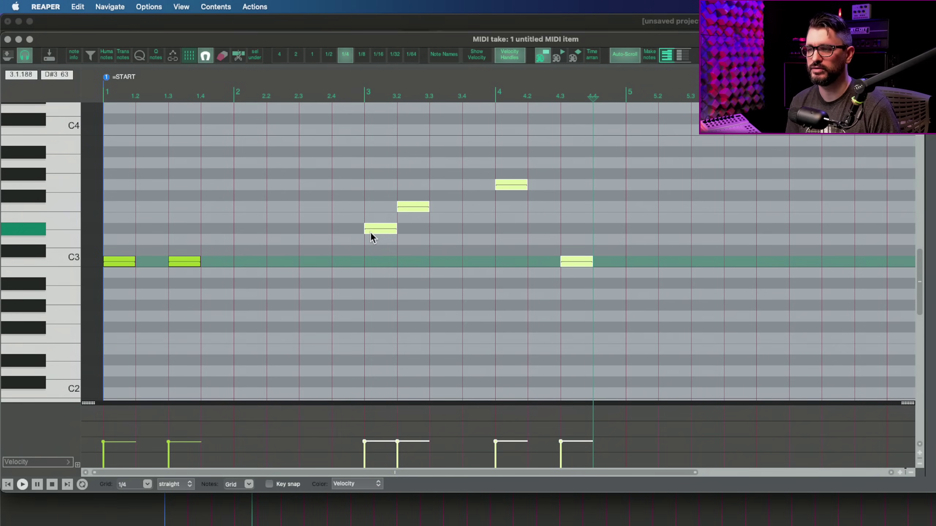
pyautogui.click(481, 202)
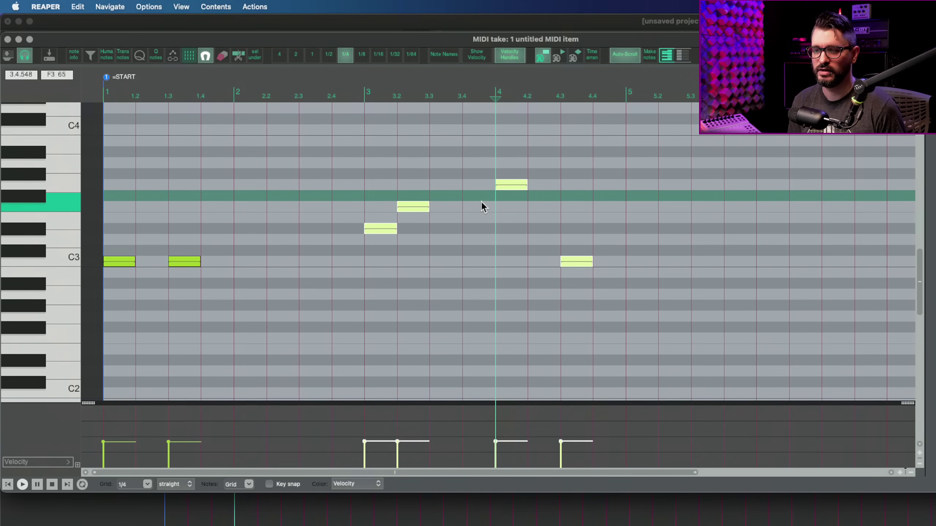
# Step: Switch the MIDI editor grid from 1/4 to 1/8 using the 8 shortcut
pyautogui.press('8')
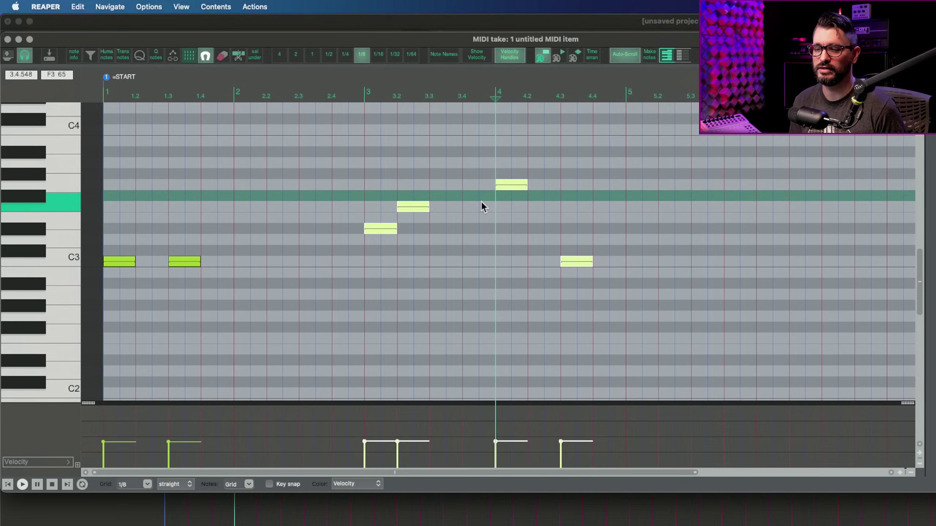
# Step: Cycle the grid through 1/4, 1/2, 1 bar and 8 bars, then back to 1/8 and 1/4
pyautogui.press('4')
pyautogui.press('2')
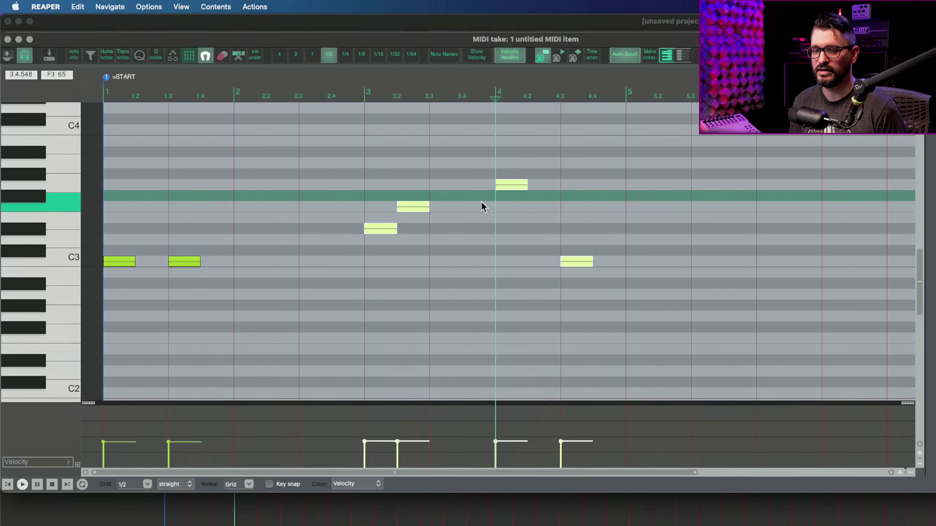
pyautogui.press('1')
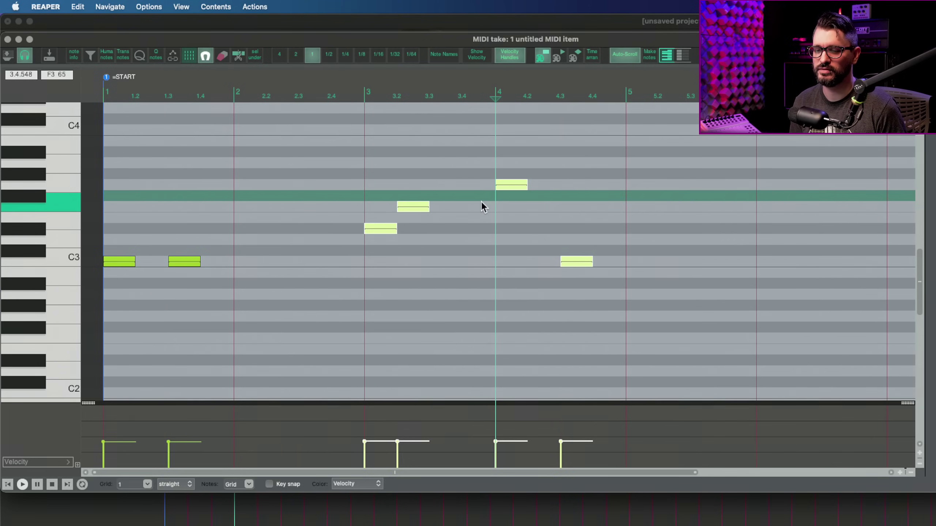
pyautogui.hotkey('ctrl', ']')
pyautogui.hotkey('ctrl', ']')
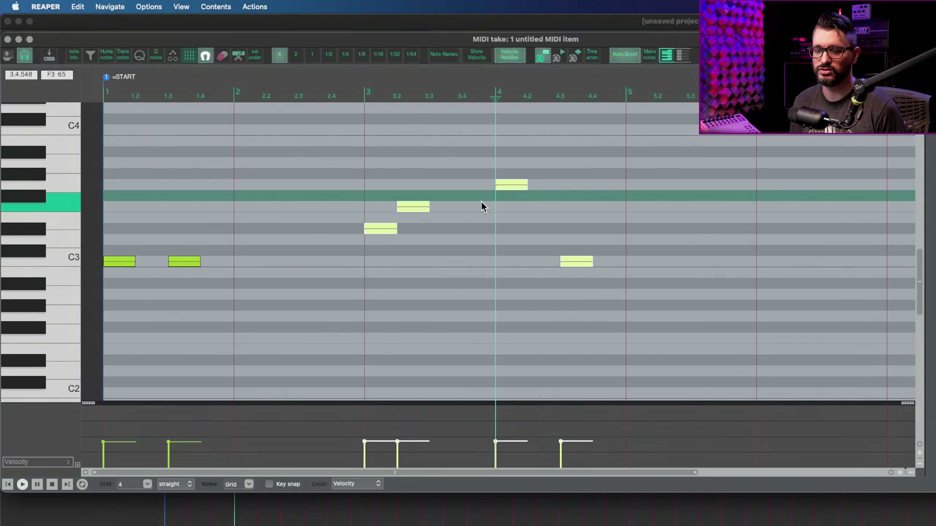
pyautogui.hotkey('ctrl', ']')
pyautogui.hotkey('ctrl', ']')
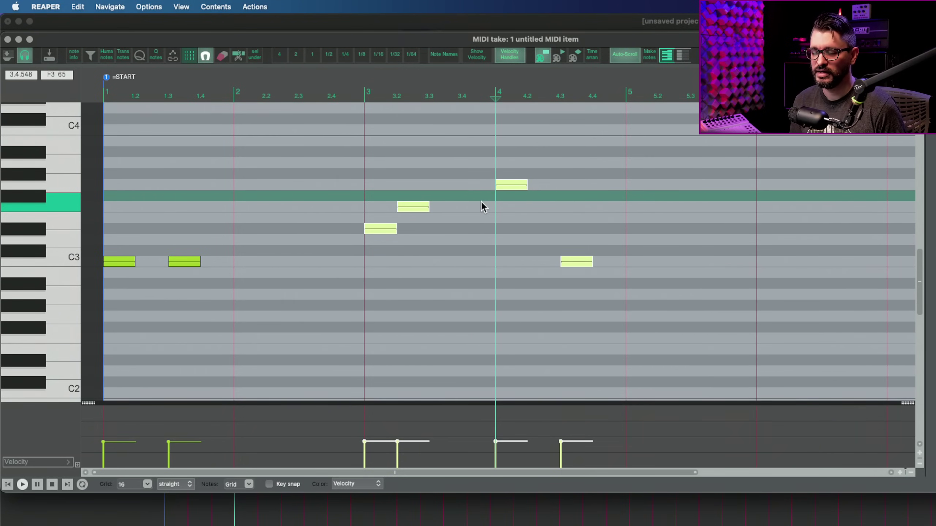
pyautogui.press('8')
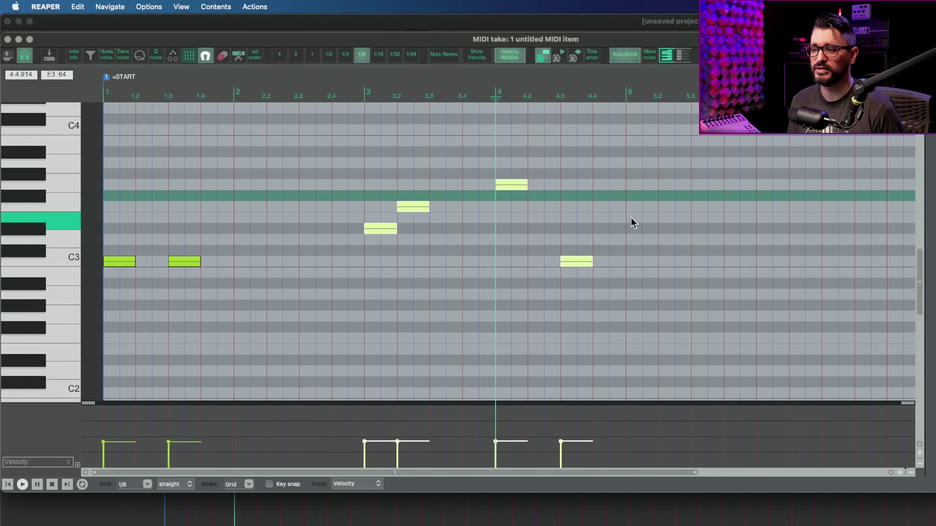
pyautogui.press('4')
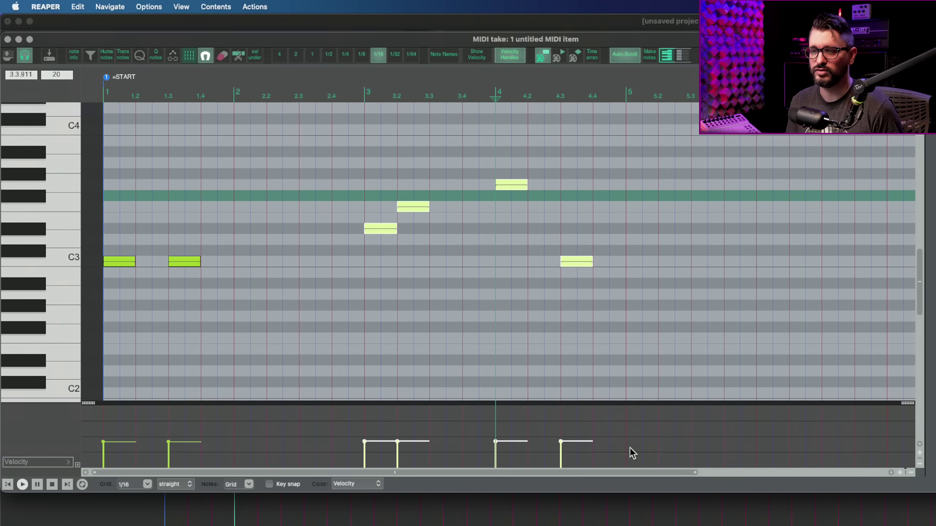
pyautogui.press('3')
pyautogui.press('2')
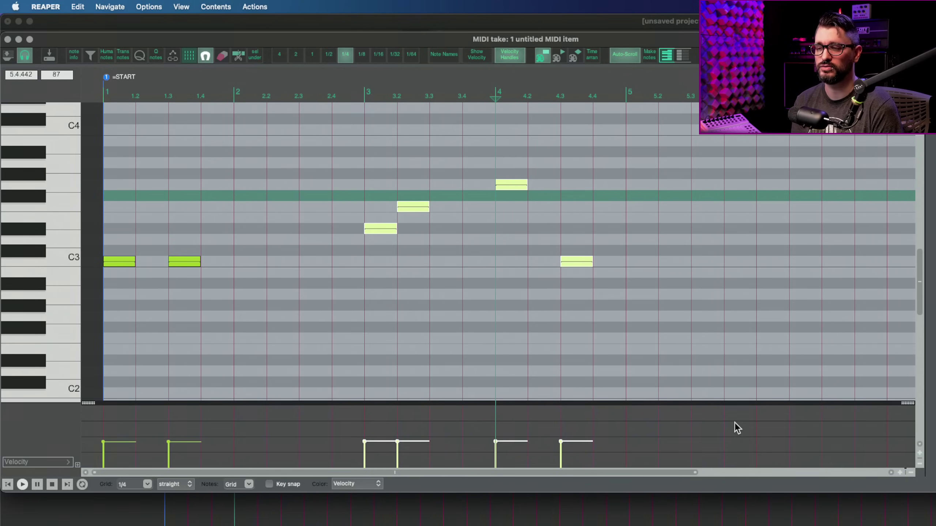
pyautogui.press('super+Tab')
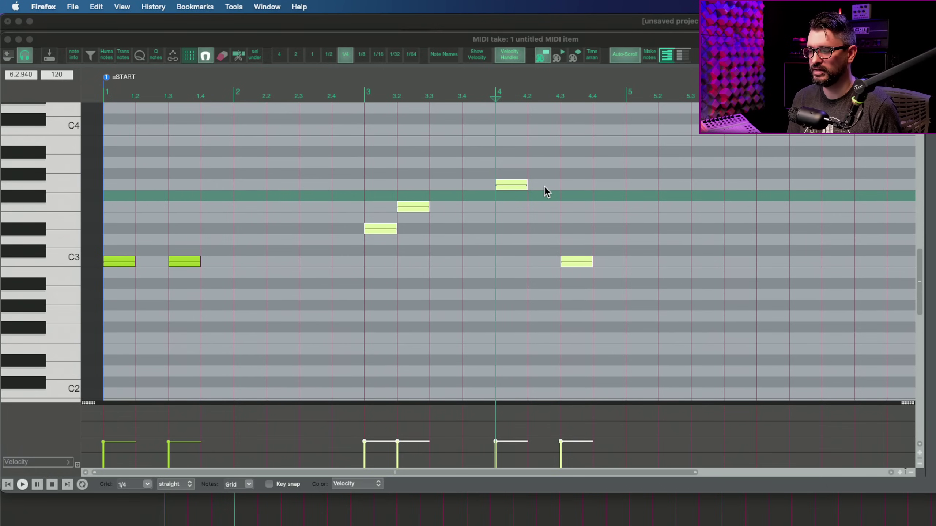
# Step: Cut the two marquee-selected bar-4 notes and place the edit cursor at bar 5
pyautogui.moveTo(518, 196)
pyautogui.moveTo(518, 195); pyautogui.dragTo(605, 294)
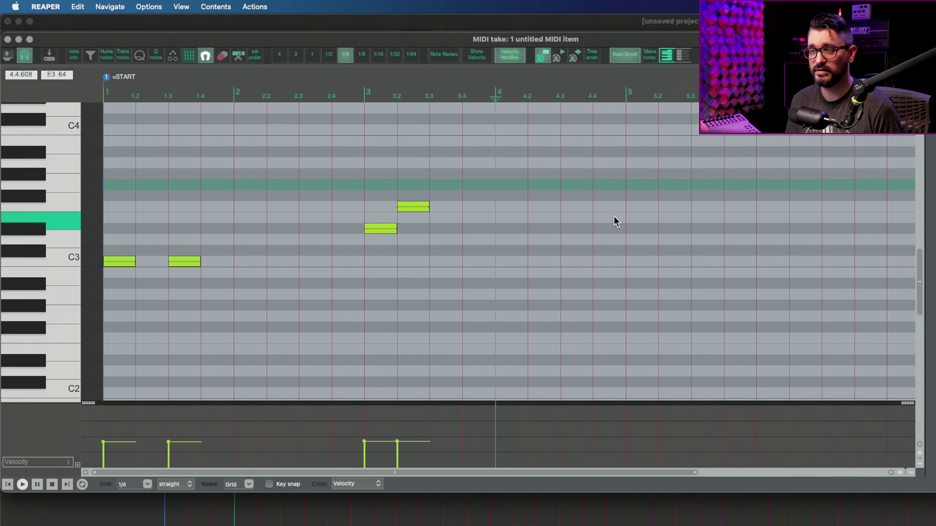
pyautogui.click(626, 210)
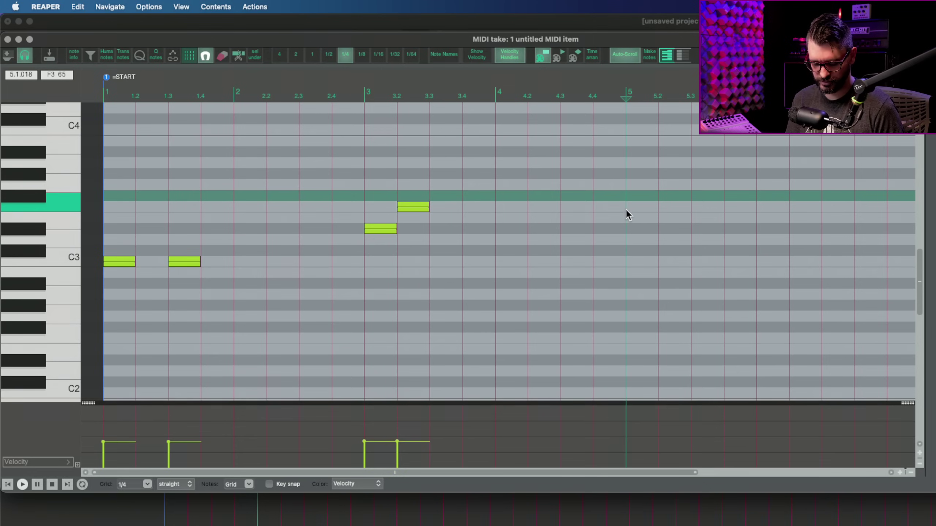
# Step: Paste the cut notes at bar 5, then undo a second paste made at beat 3.2
pyautogui.press('super+v')
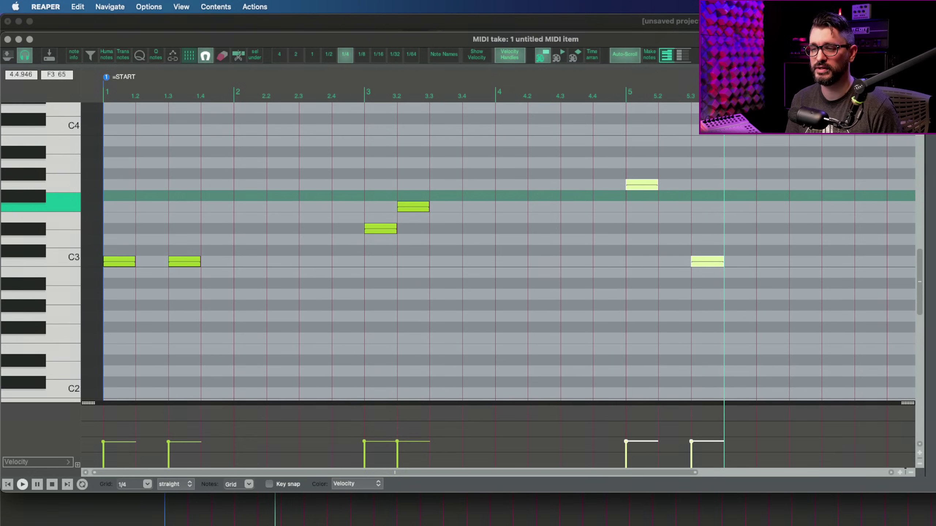
pyautogui.click(406, 328)
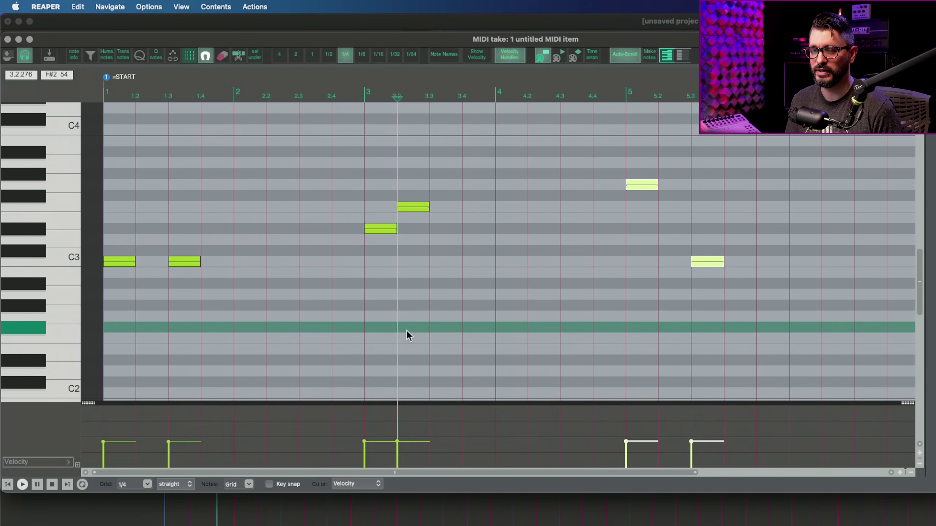
pyautogui.press('super+v')
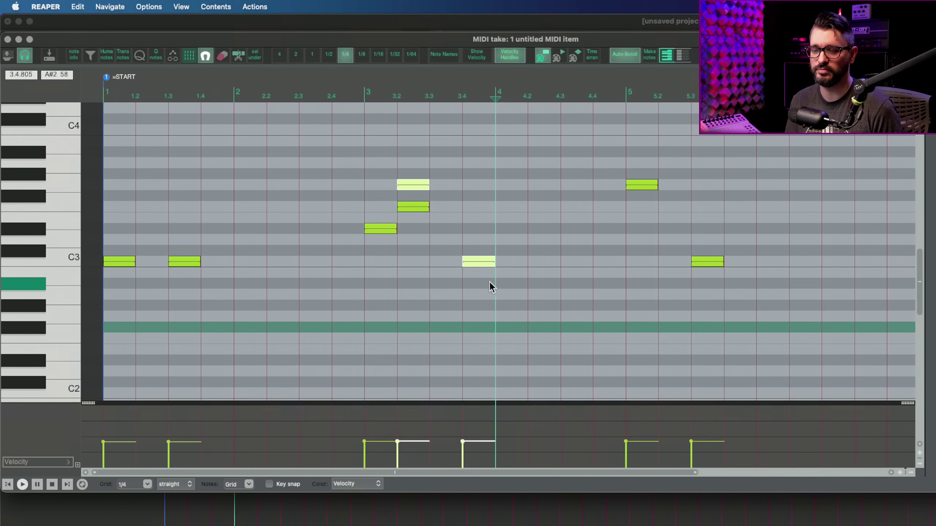
pyautogui.press('super+z')
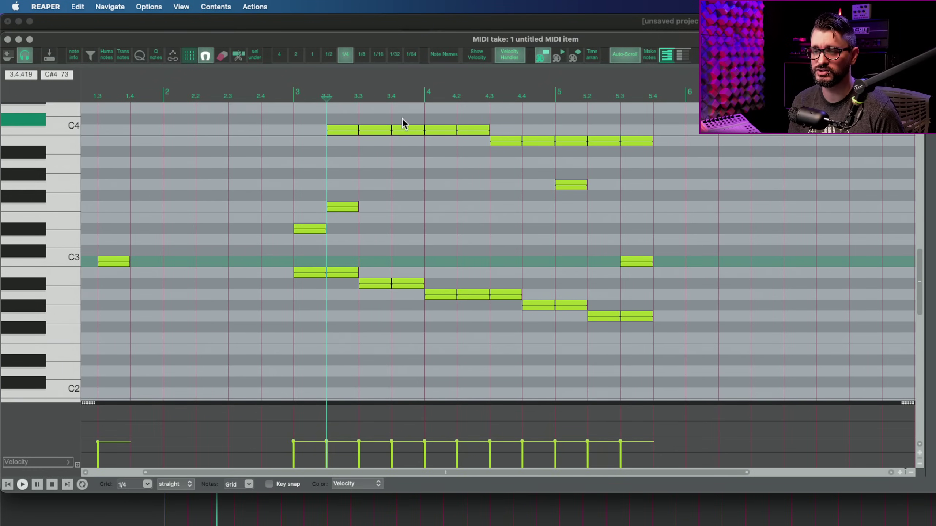
pyautogui.moveTo(431, 120); pyautogui.dragTo(545, 313)
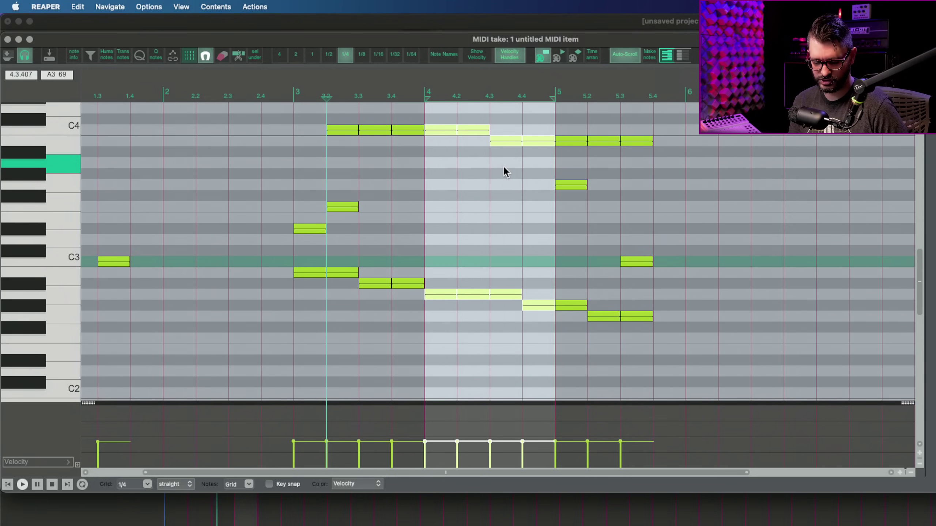
pyautogui.press('Delete')
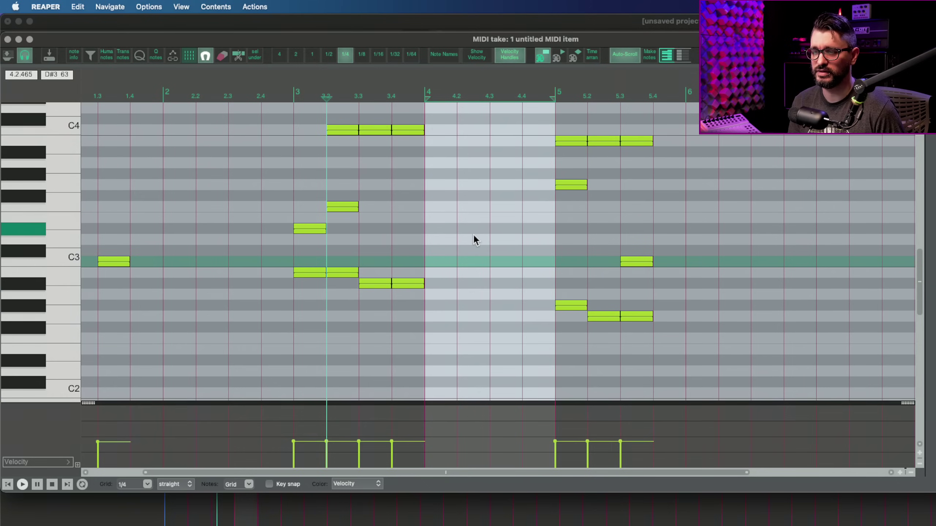
pyautogui.press('super+z')
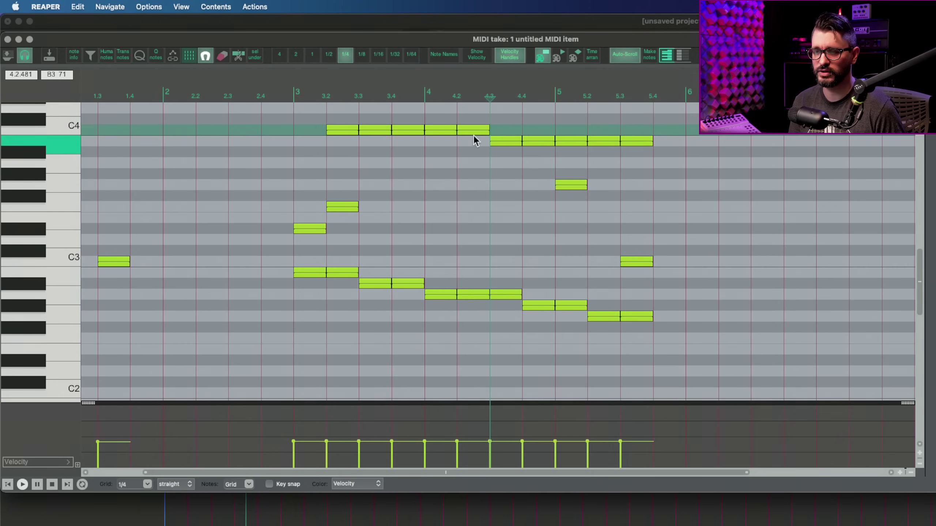
pyautogui.click(474, 132)
pyautogui.press('Delete')
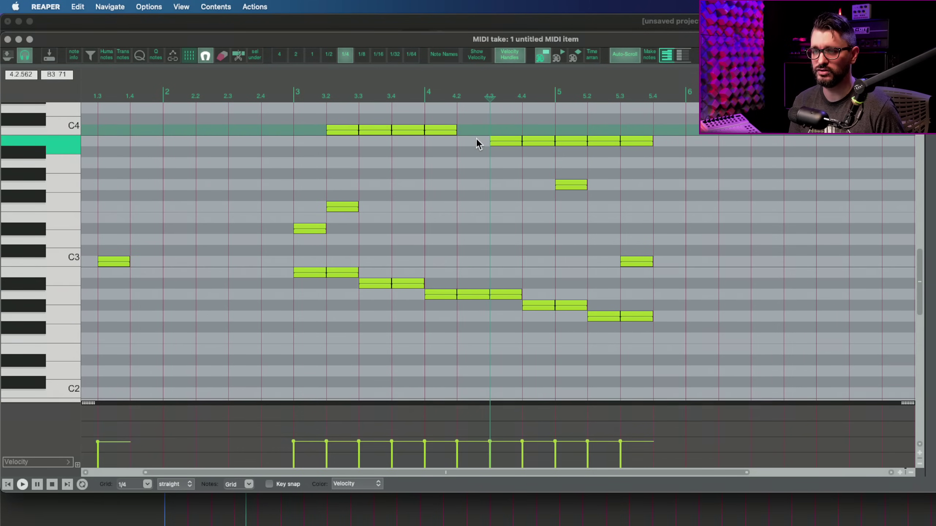
pyautogui.click(693, 133)
pyautogui.press('super+z')
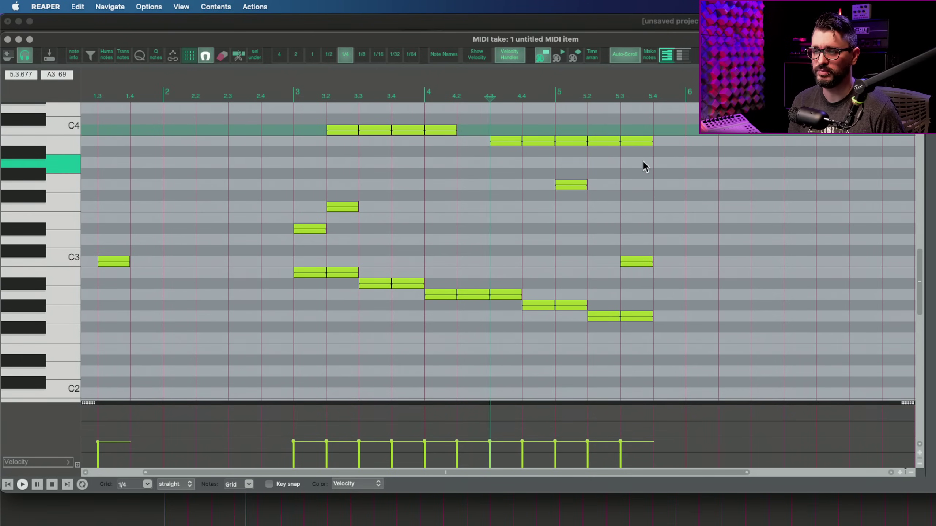
pyautogui.press('super+z')
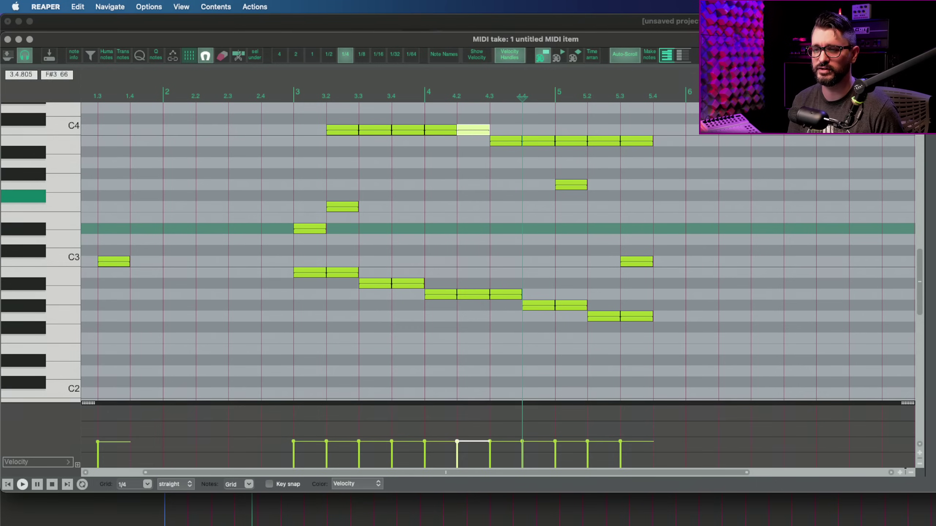
pyautogui.click(370, 129)
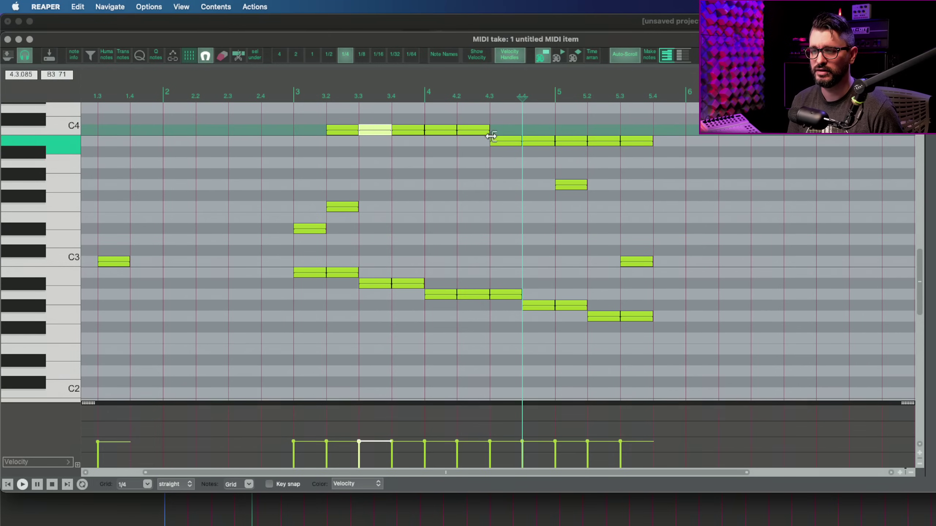
pyautogui.keyDown('super'); pyautogui.click(481, 130); pyautogui.keyUp('super')
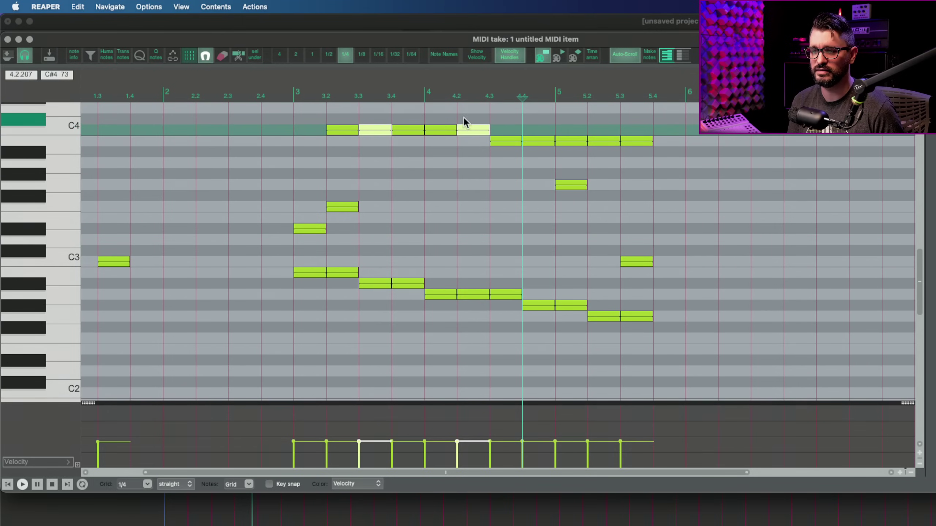
pyautogui.moveTo(466, 123); pyautogui.dragTo(532, 341)
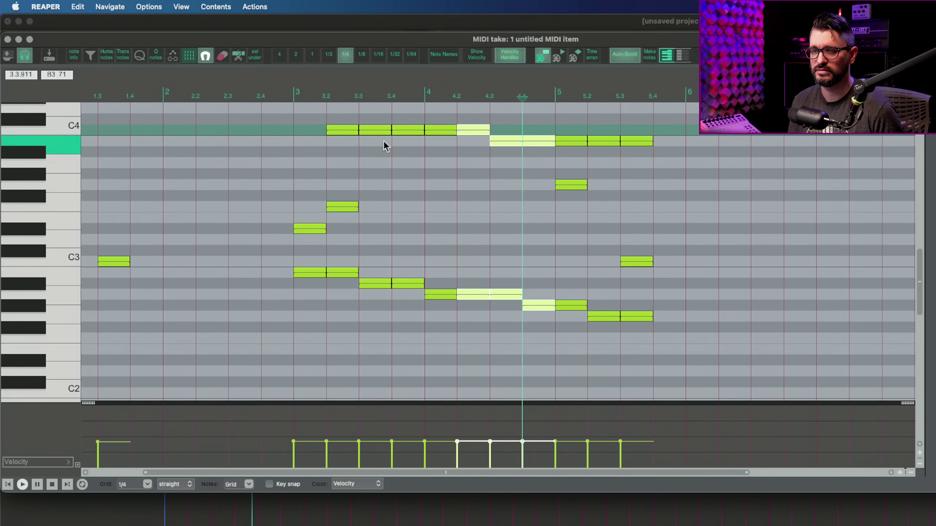
pyautogui.keyDown('super'); pyautogui.click(371, 129); pyautogui.keyUp('super')
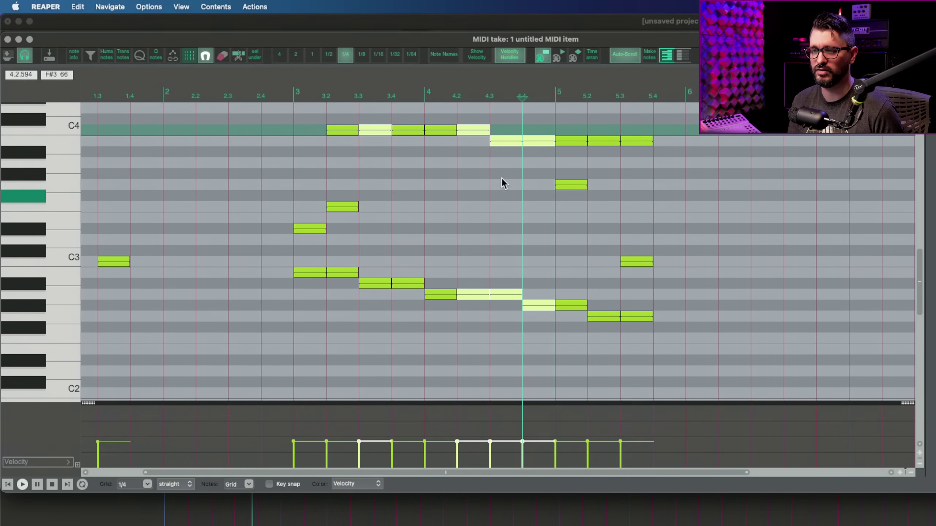
pyautogui.moveTo(457, 99); pyautogui.dragTo(555, 98)
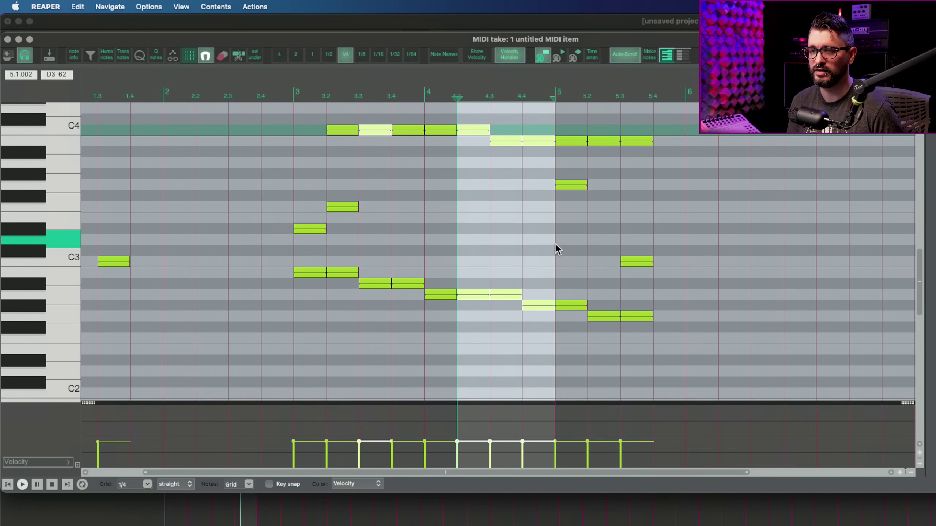
pyautogui.press('super+x')
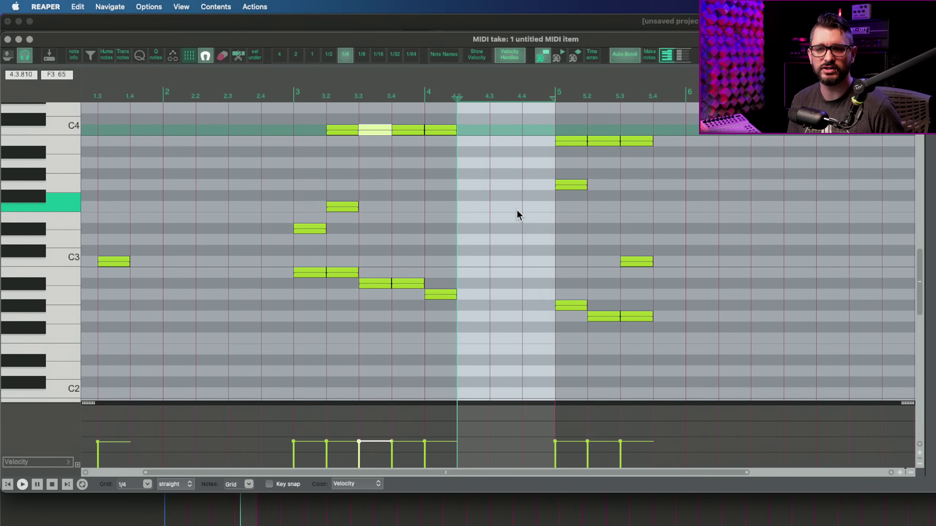
pyautogui.press('super+v')
pyautogui.click(519, 220)
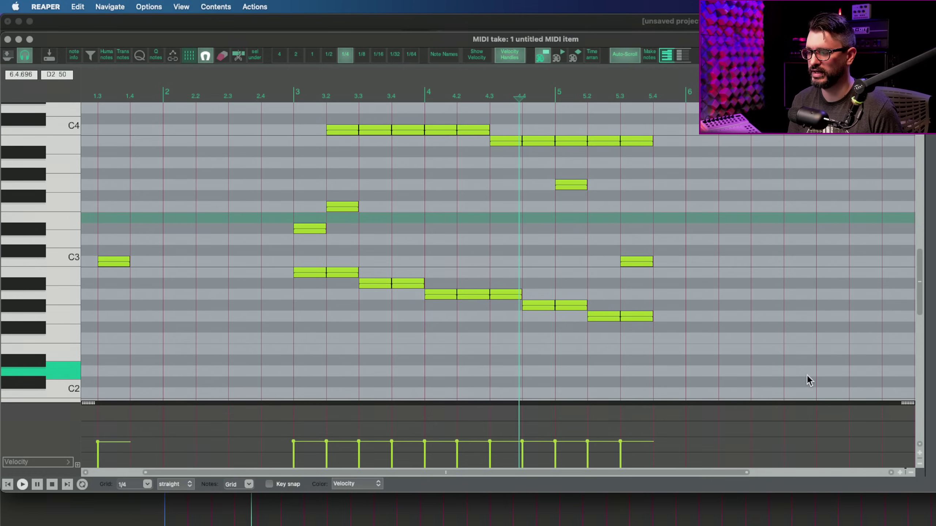
# Step: Select the bar 5 notes and paste a copy of them at bar 6
pyautogui.click(546, 151)
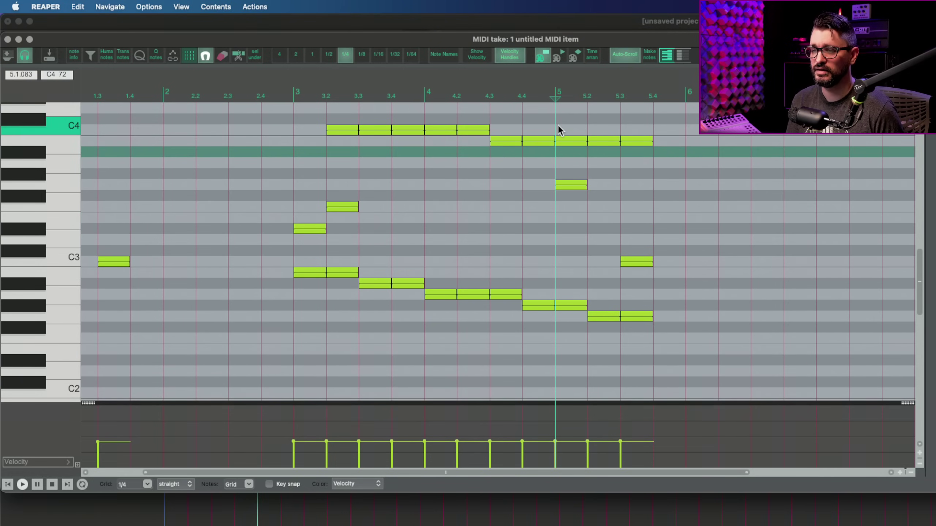
pyautogui.moveTo(558, 123); pyautogui.dragTo(643, 215)
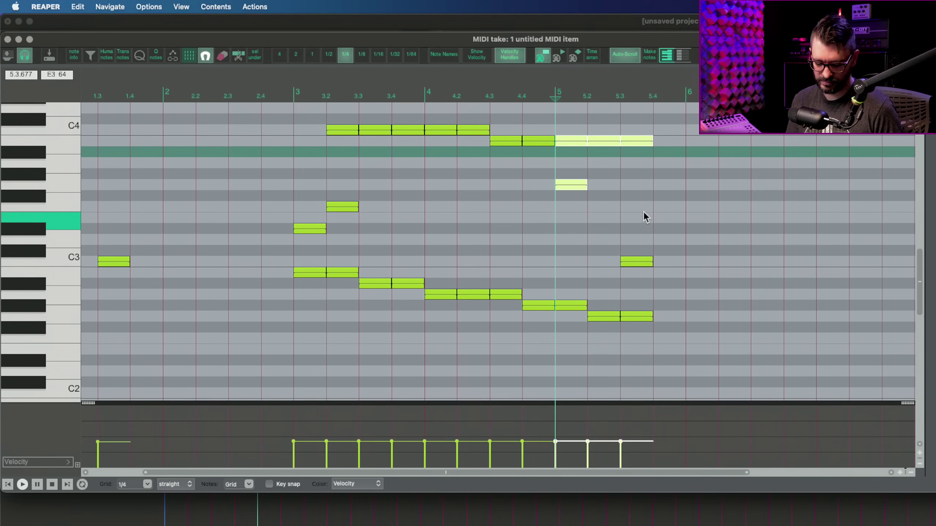
pyautogui.click(686, 143)
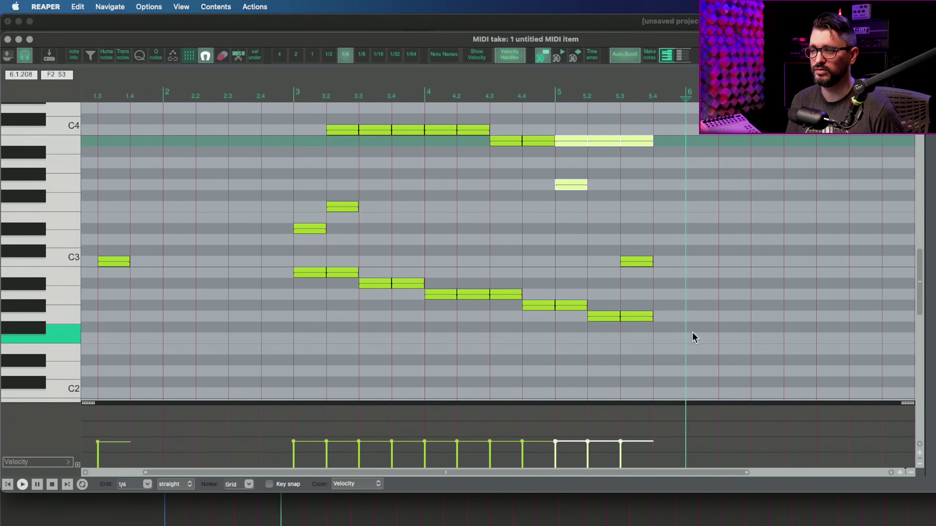
pyautogui.press('super+v')
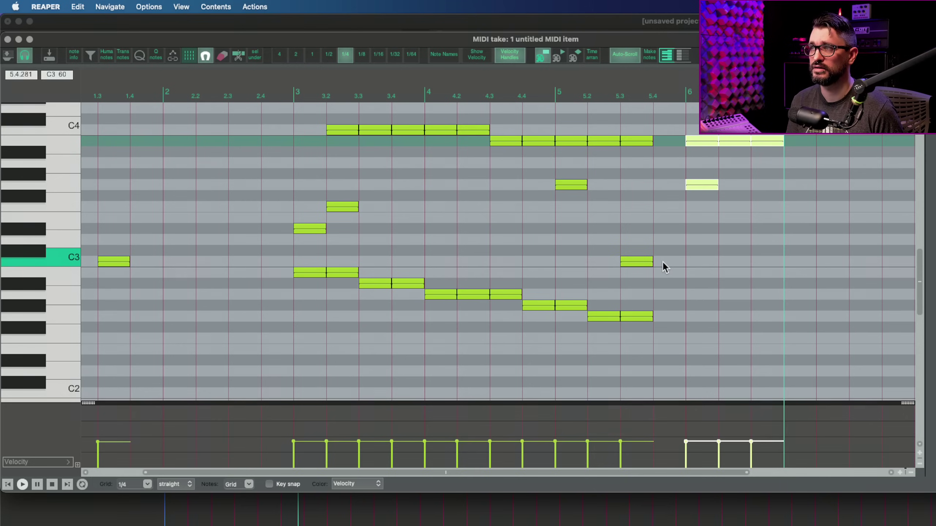
pyautogui.hscroll(3, 650, 287)
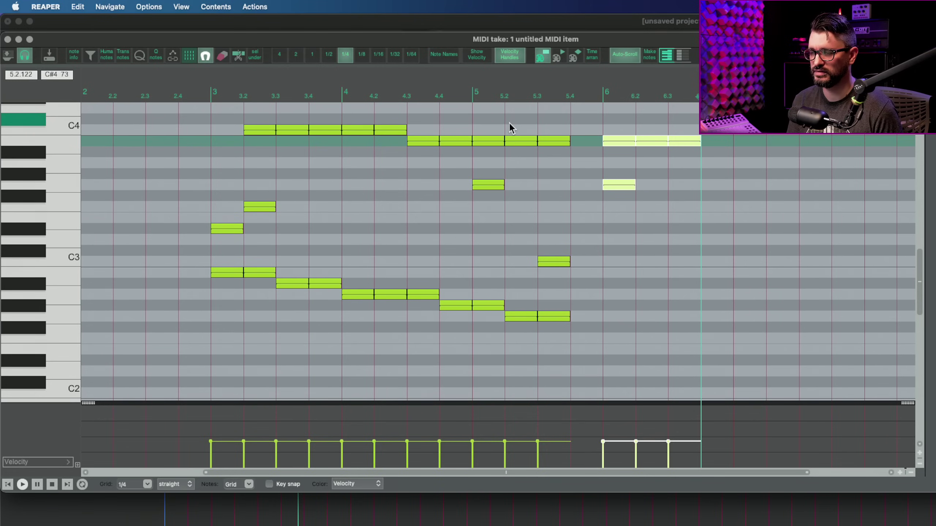
# Step: Set a time selection from bar 5 to 5.4 and paste its notes at bar 7
pyautogui.moveTo(471, 104); pyautogui.dragTo(574, 255)
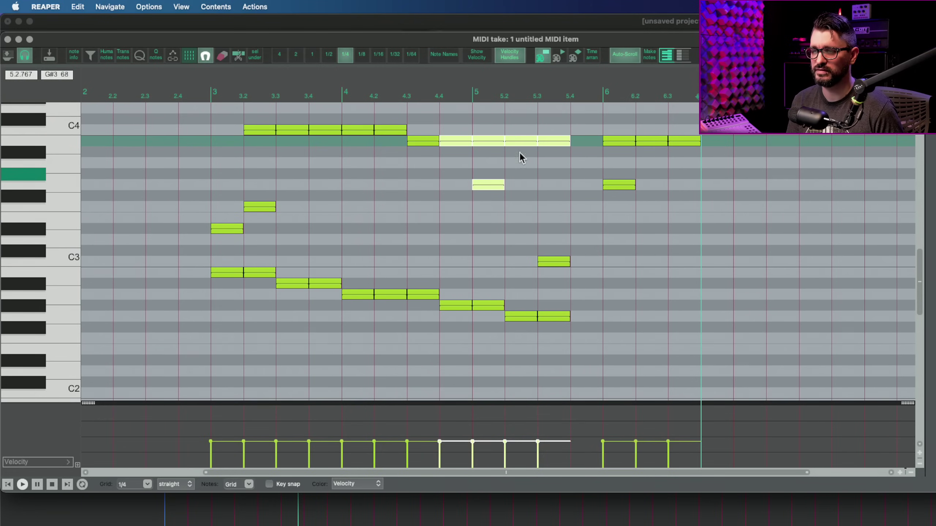
pyautogui.click(499, 128)
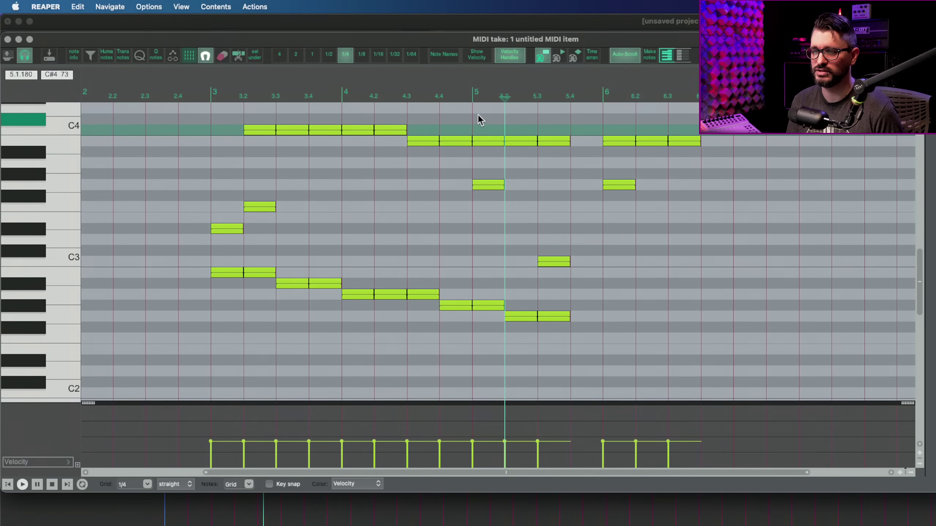
pyautogui.moveTo(474, 93); pyautogui.dragTo(571, 272)
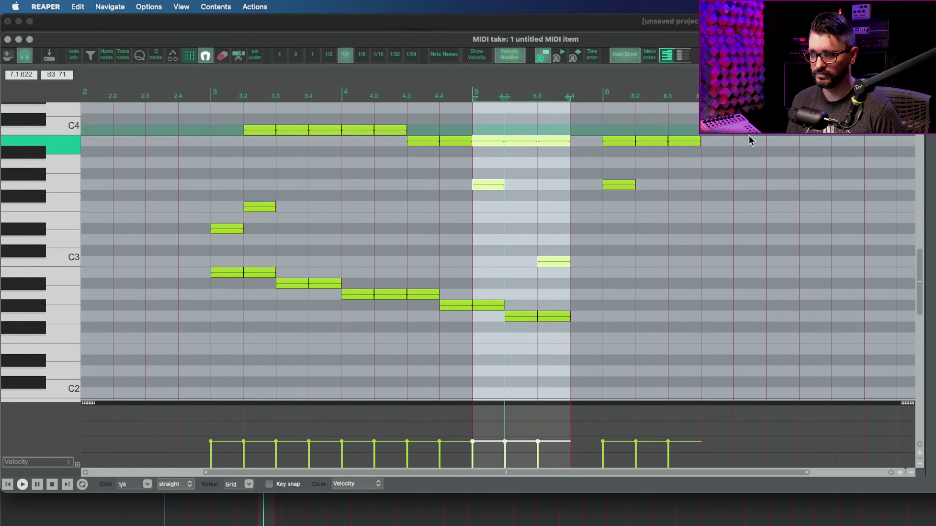
pyautogui.click(736, 137)
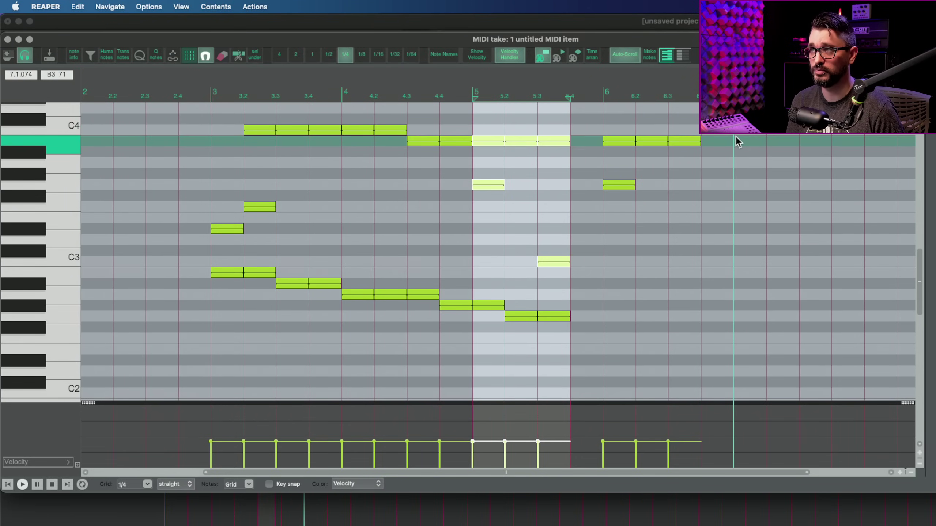
pyautogui.press('super+v')
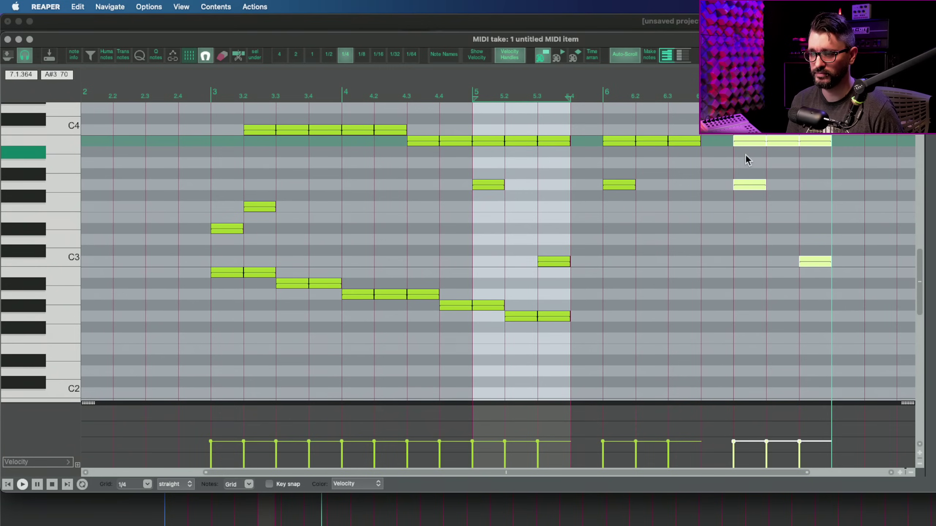
pyautogui.hscroll(2, 748, 157)
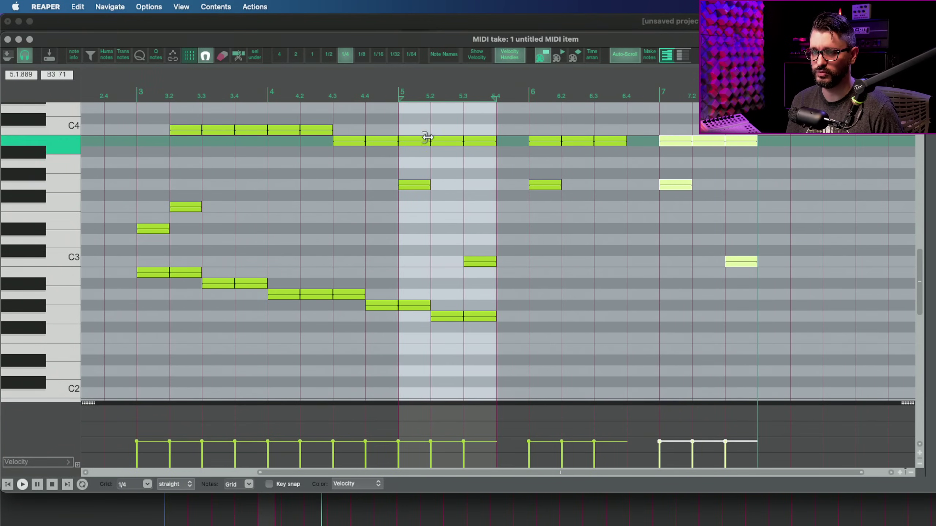
pyautogui.click(643, 245)
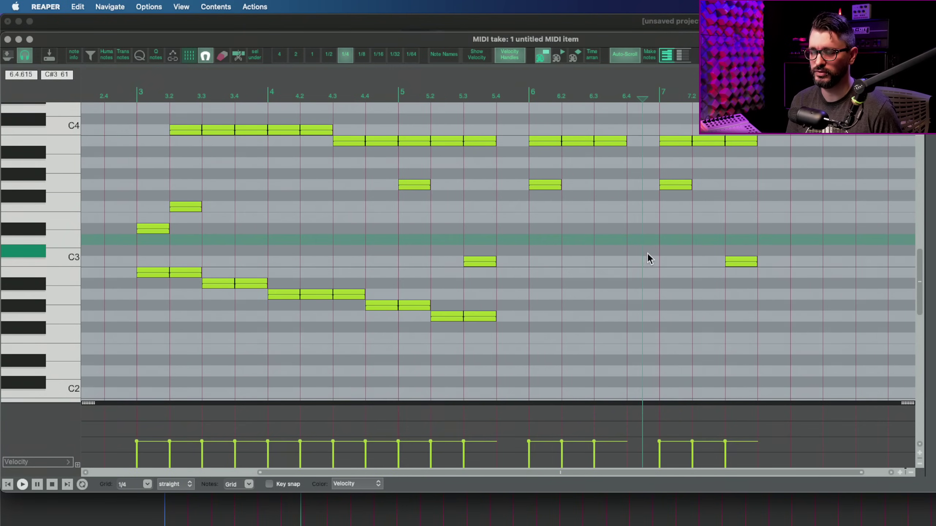
pyautogui.scroll(-2, 646, 255)
pyautogui.scroll(3, 439, 260)
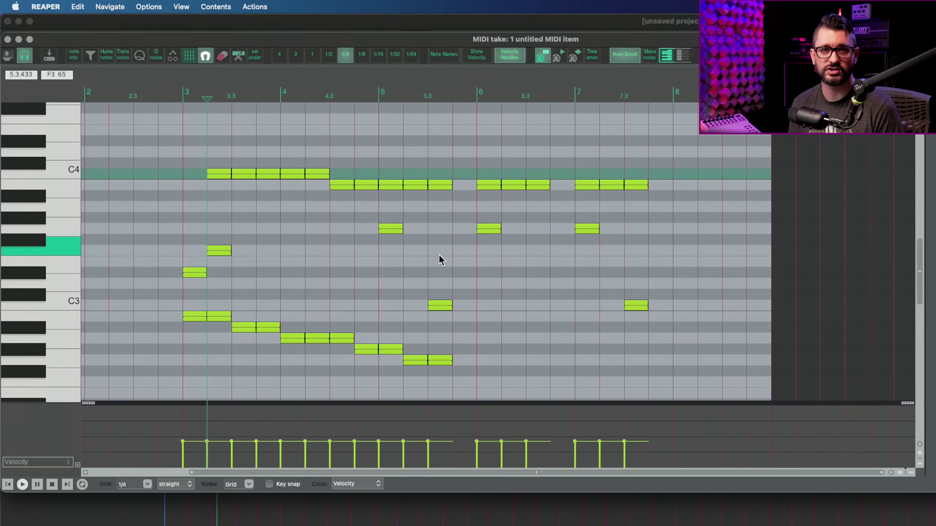
# Step: Undo the later copies, duplicate the bar-4 notes into bar 5 with Cmd+D, and show the action list
pyautogui.press('super+z')
pyautogui.click(286, 165)
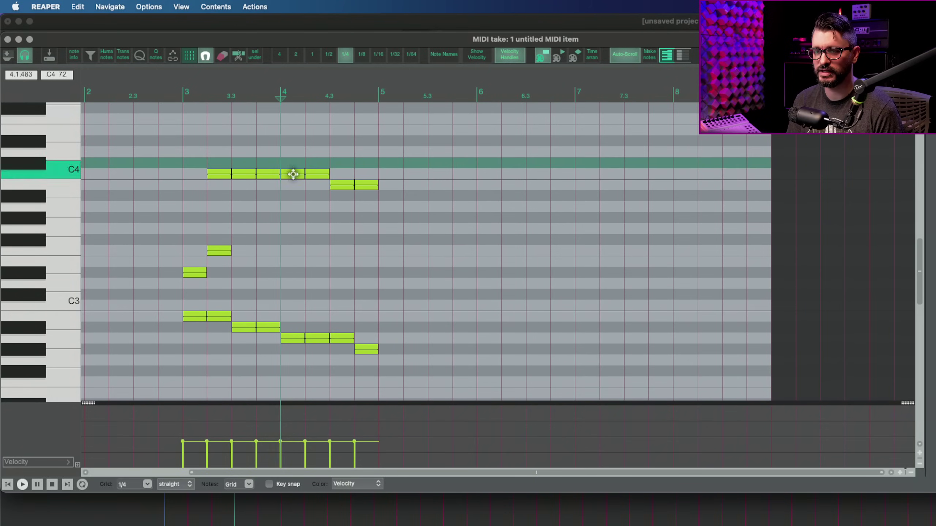
pyautogui.moveTo(283, 160); pyautogui.dragTo(375, 375)
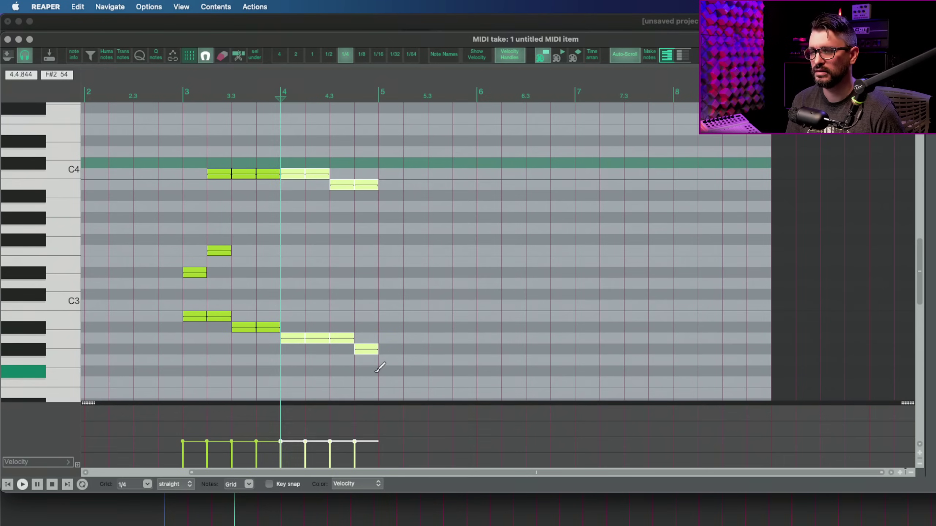
pyautogui.press('super+d')
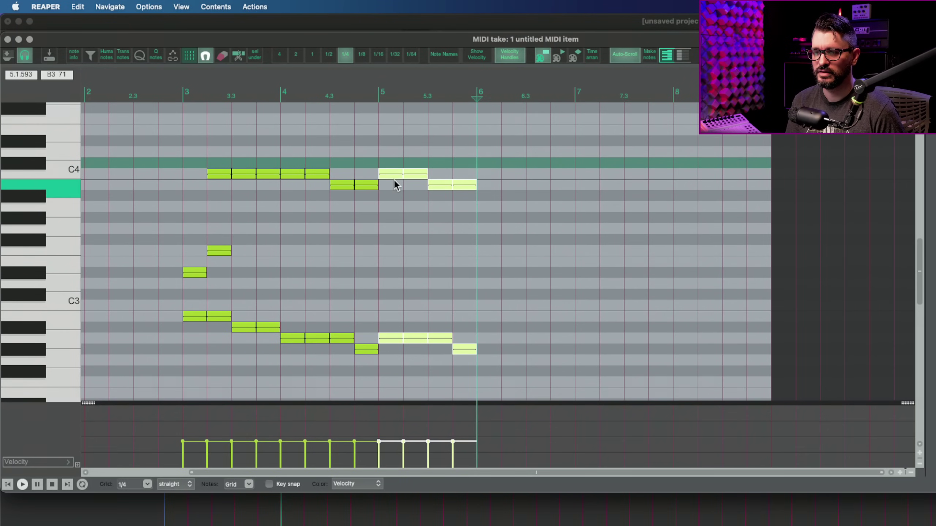
pyautogui.hotkey('shift', '/')
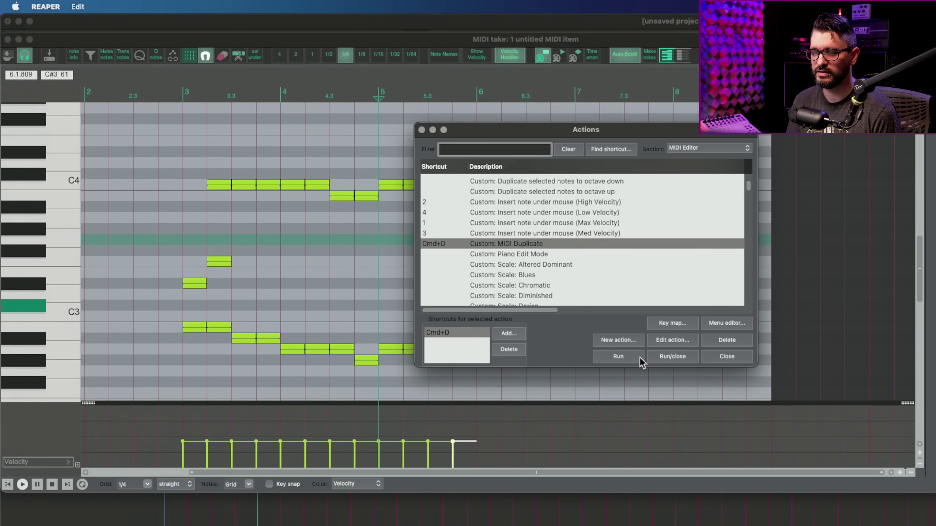
# Step: Inspect the custom MIDI Duplicate action, then filter for 'duplicate' and pick Edit: Duplicate events
pyautogui.click(672, 340)
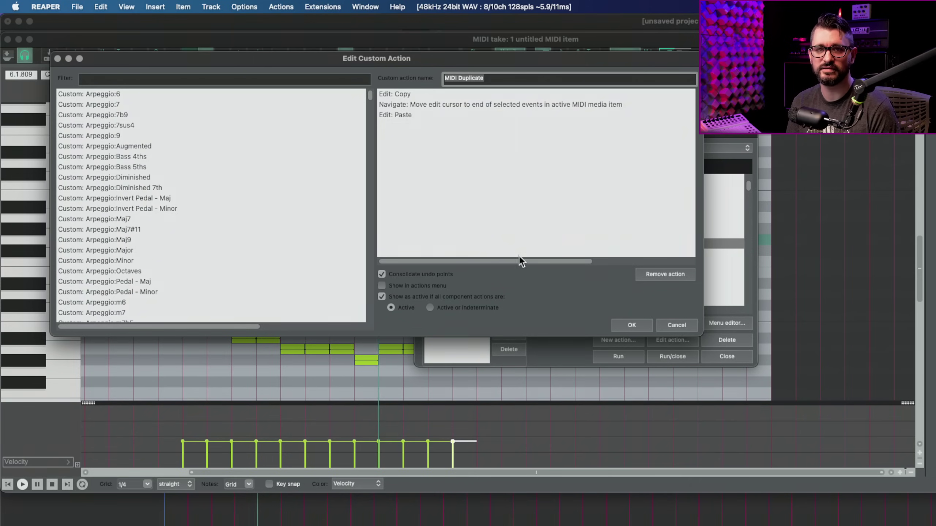
pyautogui.click(677, 326)
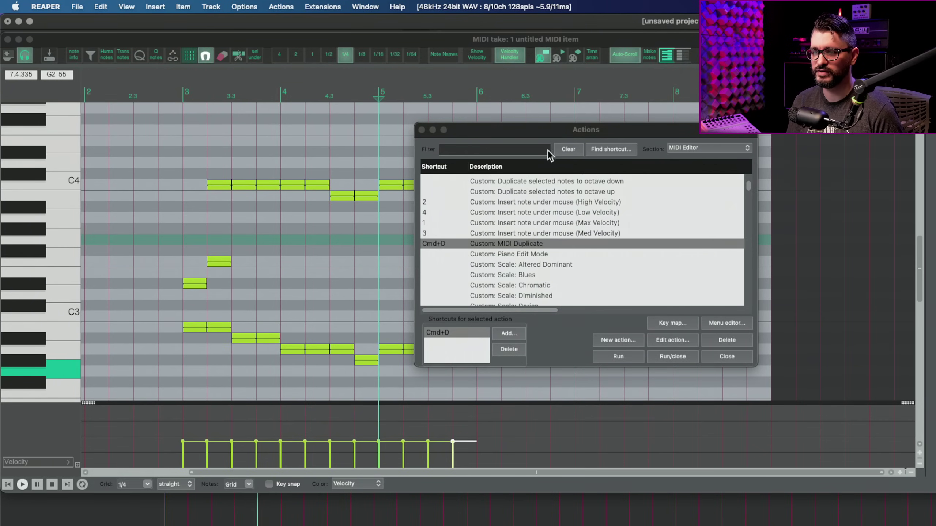
pyautogui.click(532, 149)
pyautogui.write('du')
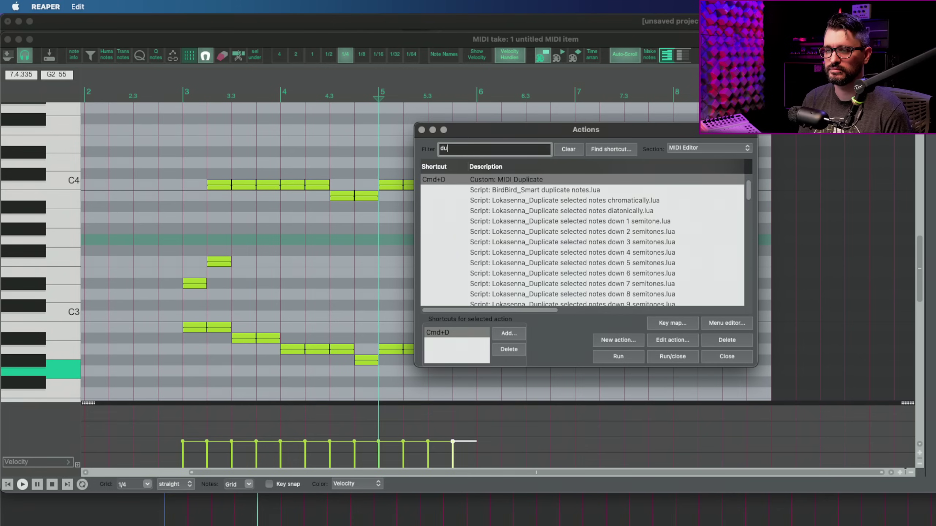
pyautogui.write('plicate')
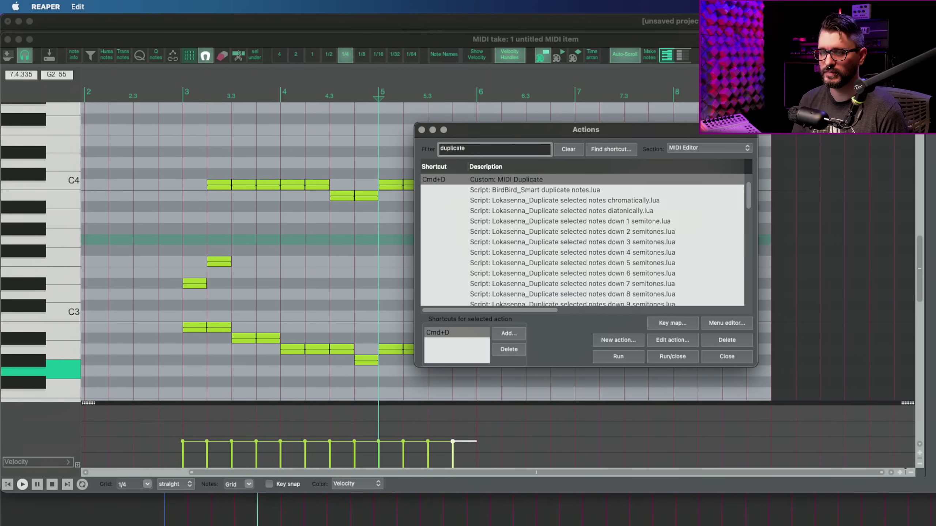
pyautogui.scroll(-3, 655, 257)
pyautogui.scroll(-15, 655, 258)
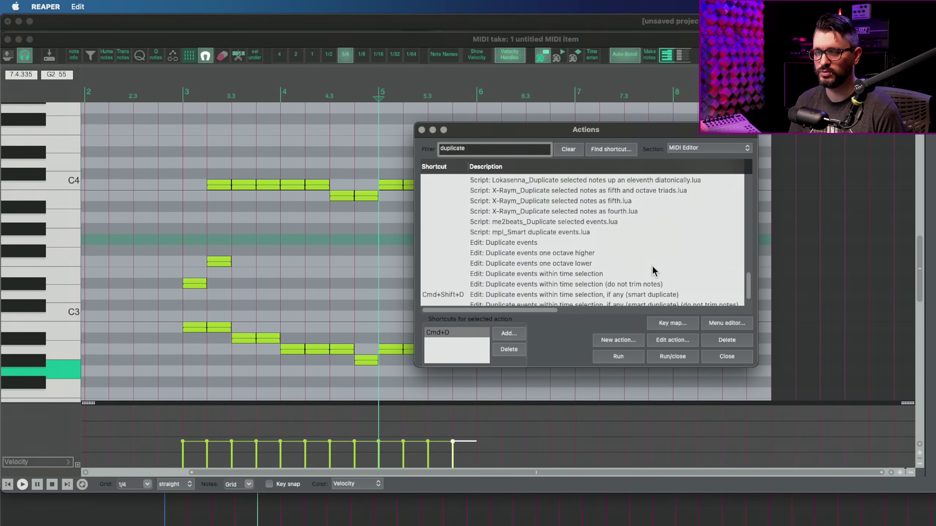
pyautogui.click(542, 242)
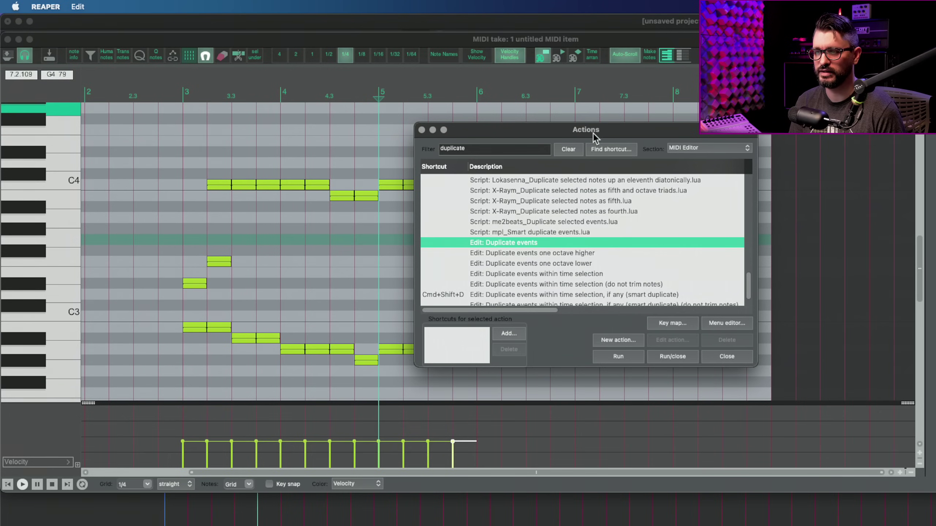
# Step: Run Duplicate events on the last upper note, copying it to beat 6.3
pyautogui.moveTo(593, 131); pyautogui.dragTo(903, 119)
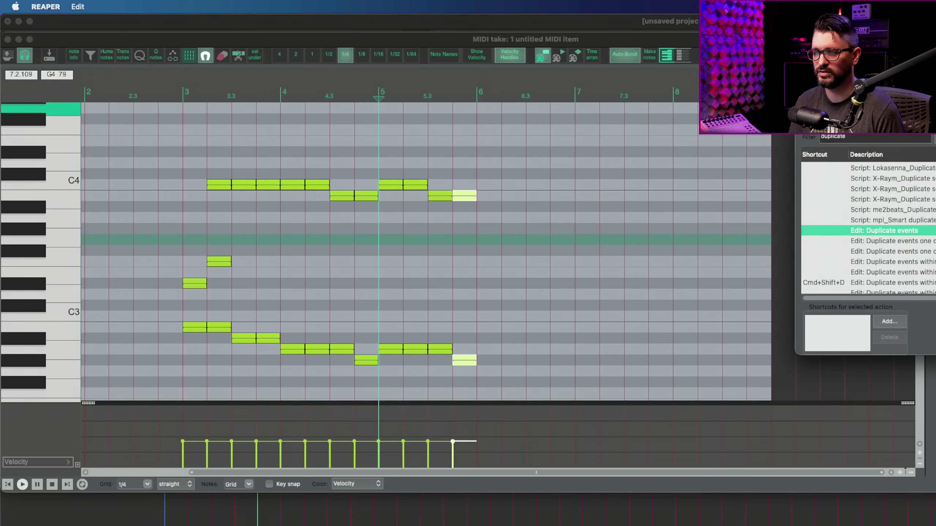
pyautogui.click(464, 195)
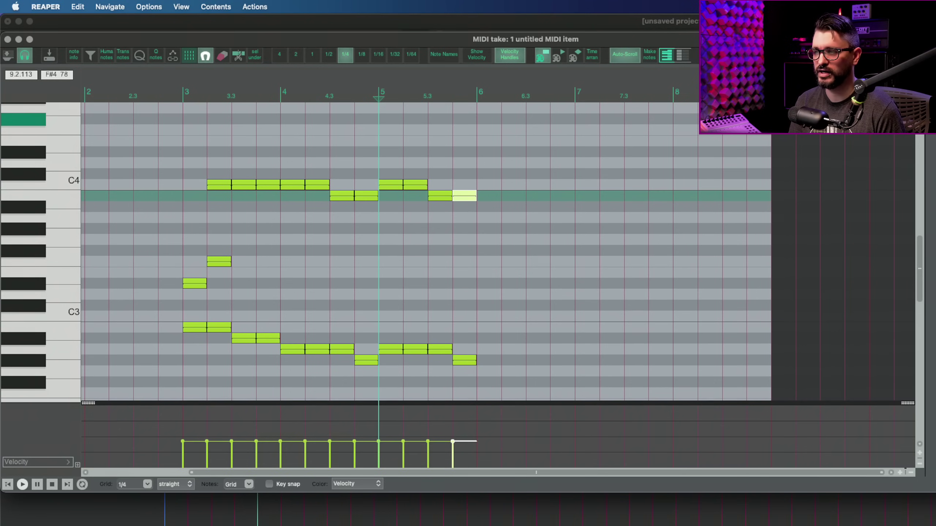
pyautogui.press('?')
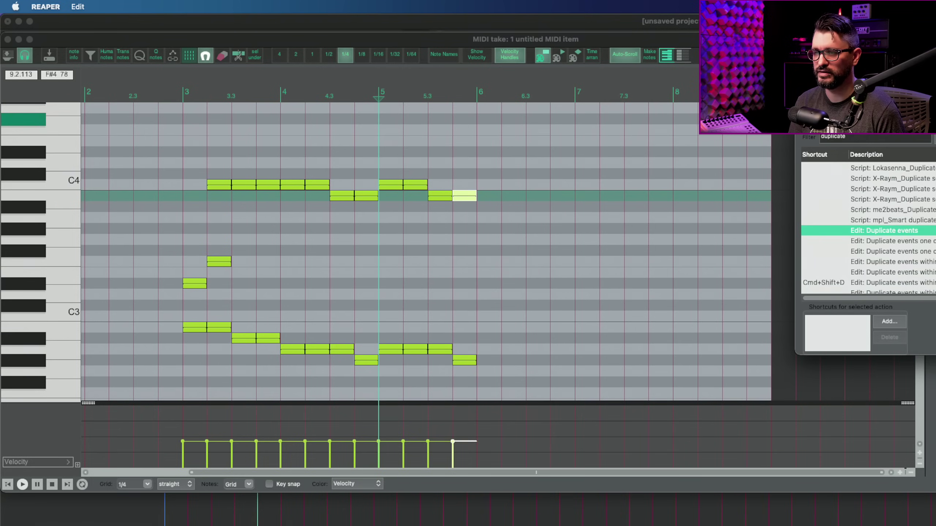
pyautogui.press('Return')
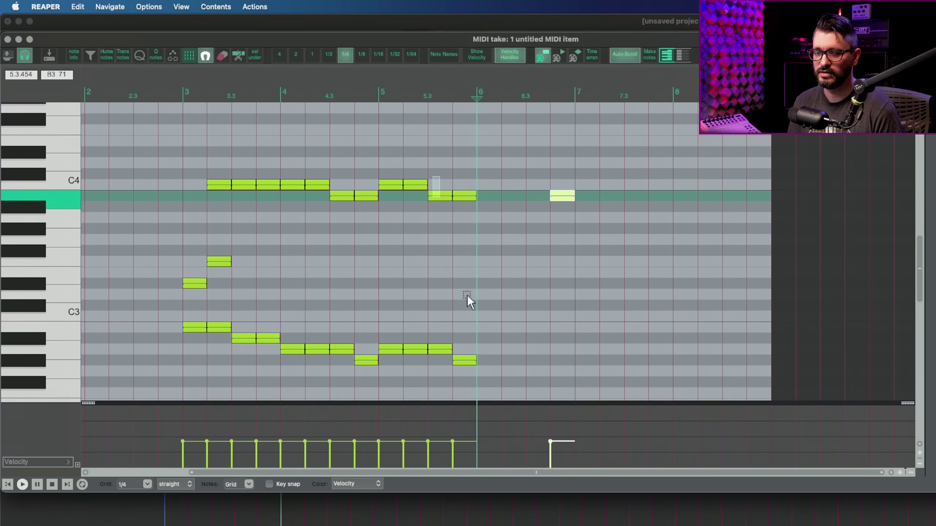
# Step: Duplicate events within the bar 5–7 time selection so bar 5's notes repeat at bar 7
pyautogui.moveTo(430, 176); pyautogui.dragTo(486, 371)
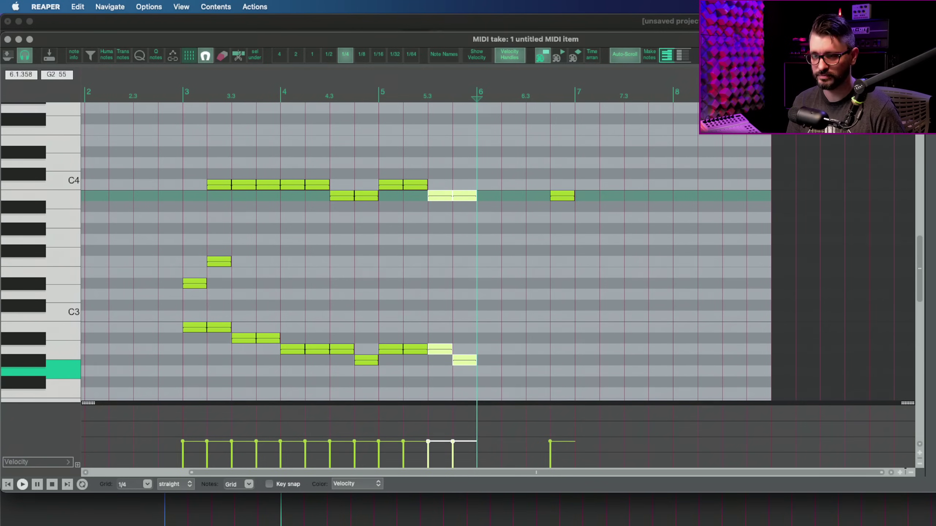
pyautogui.press('super+d')
pyautogui.press('super+d')
pyautogui.press('super+d')
pyautogui.press('super+d')
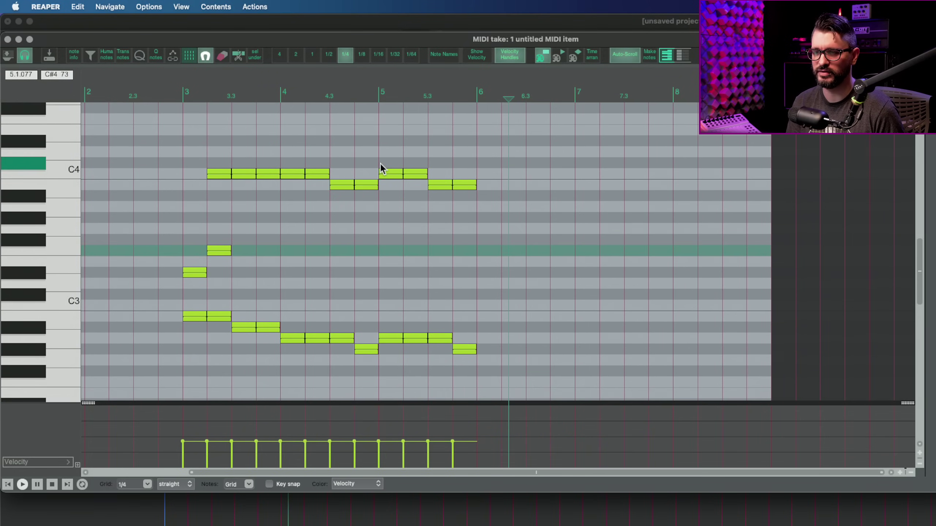
pyautogui.scroll(-3, 381, 161)
pyautogui.moveTo(380, 161); pyautogui.dragTo(584, 313)
pyautogui.scroll(3, 591, 350)
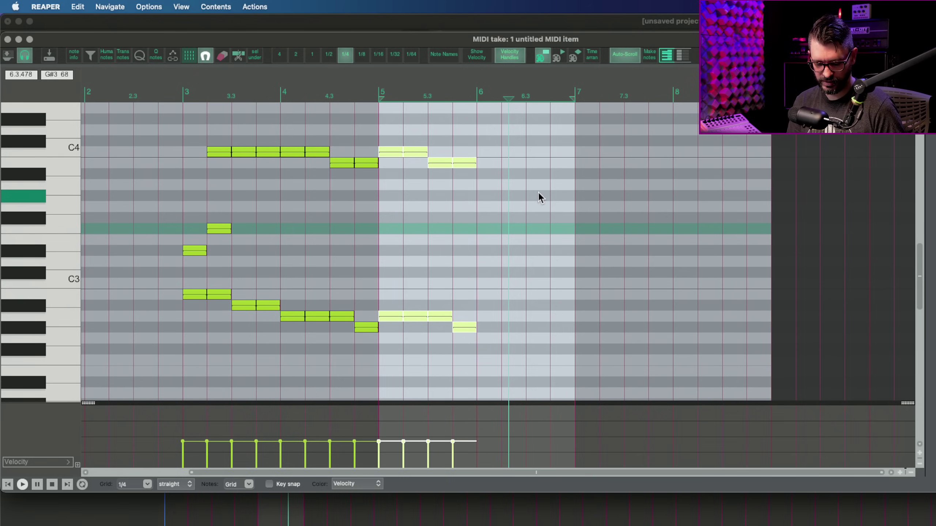
pyautogui.press('super+d')
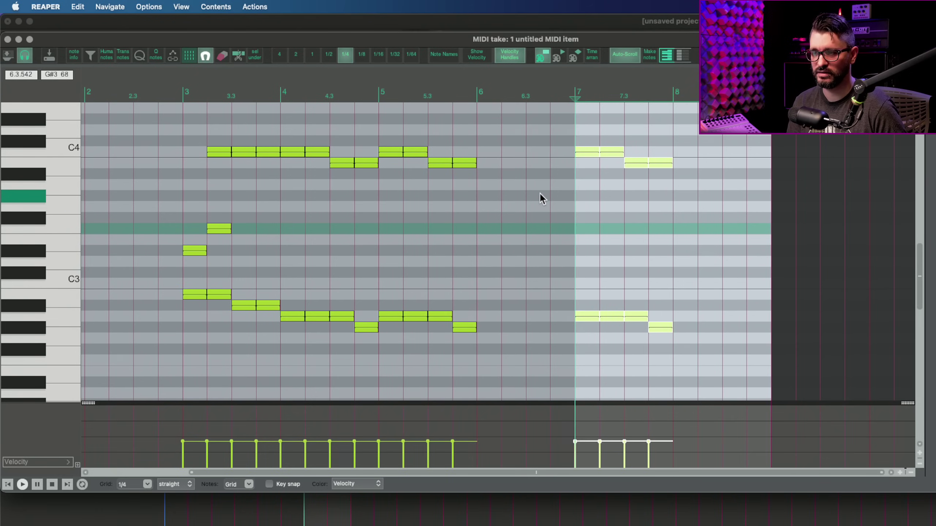